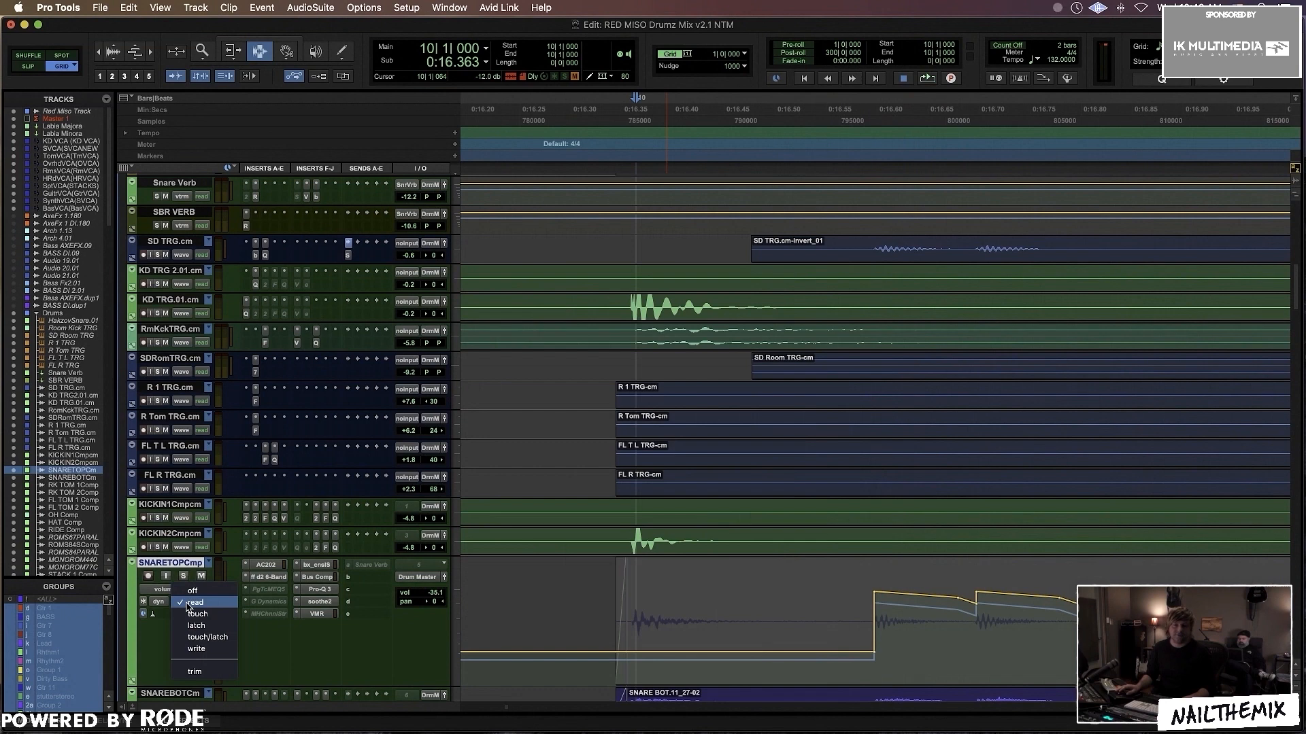
Step: Turn automation off for the SNARETOPCmp track
click(193, 591)
scroll(612, 476, down, 4)
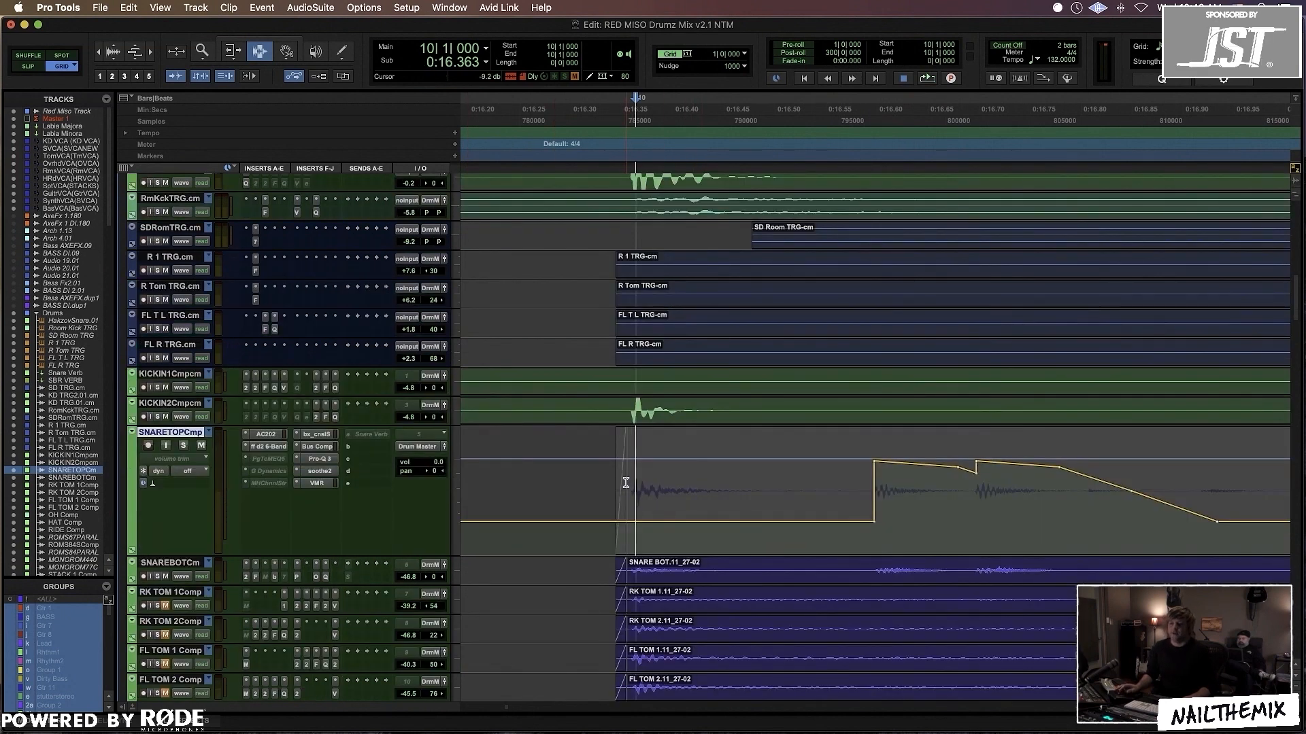
Step: Examine the volume trim automation drawn around the snare hits along the SNARETOPCmp track, up to about bar 20
key(r)
key(r)
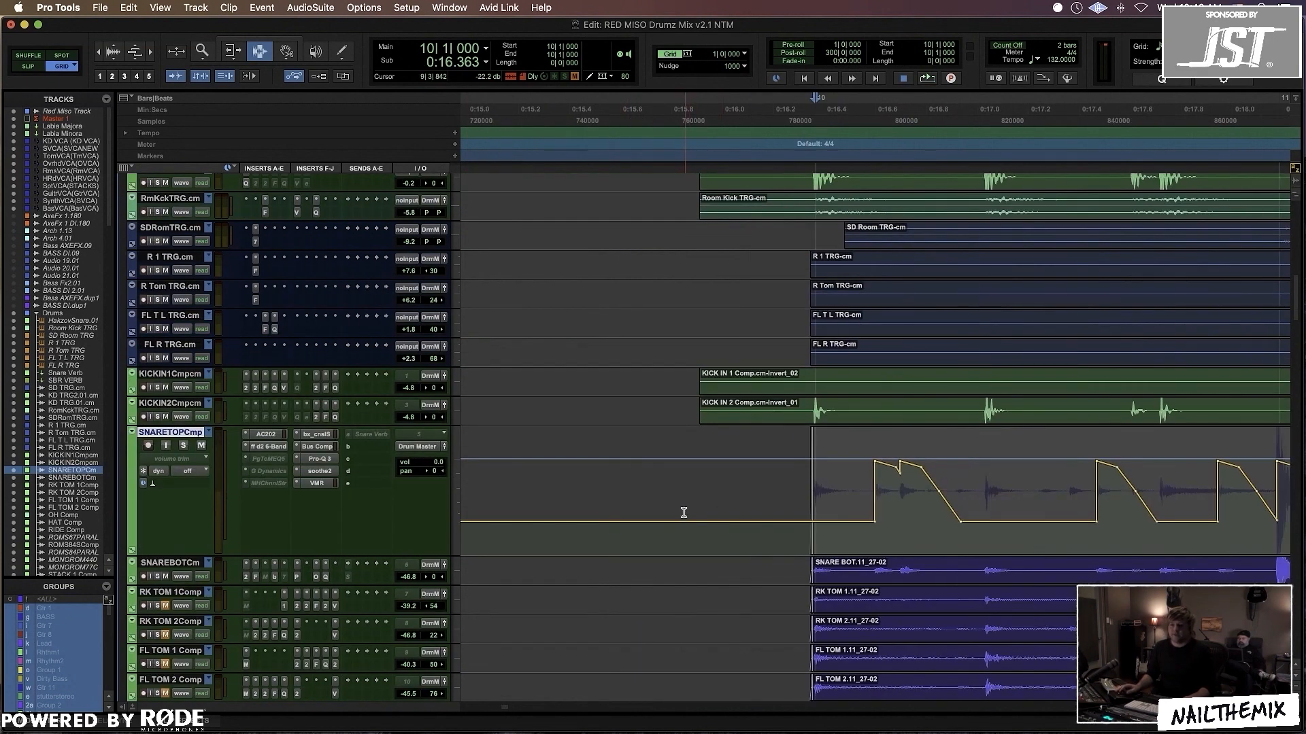
scroll(680, 513, right, 5)
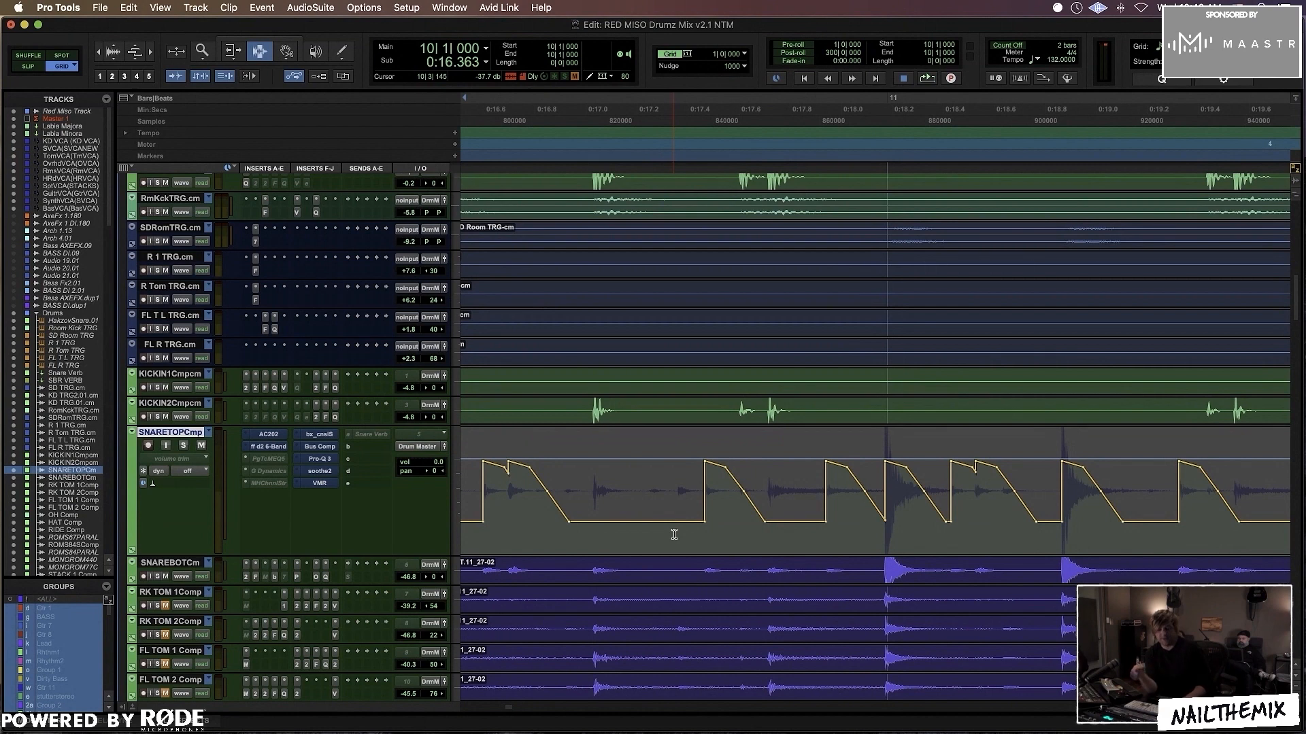
key(super+bracketleft)
key(super+bracketleft)
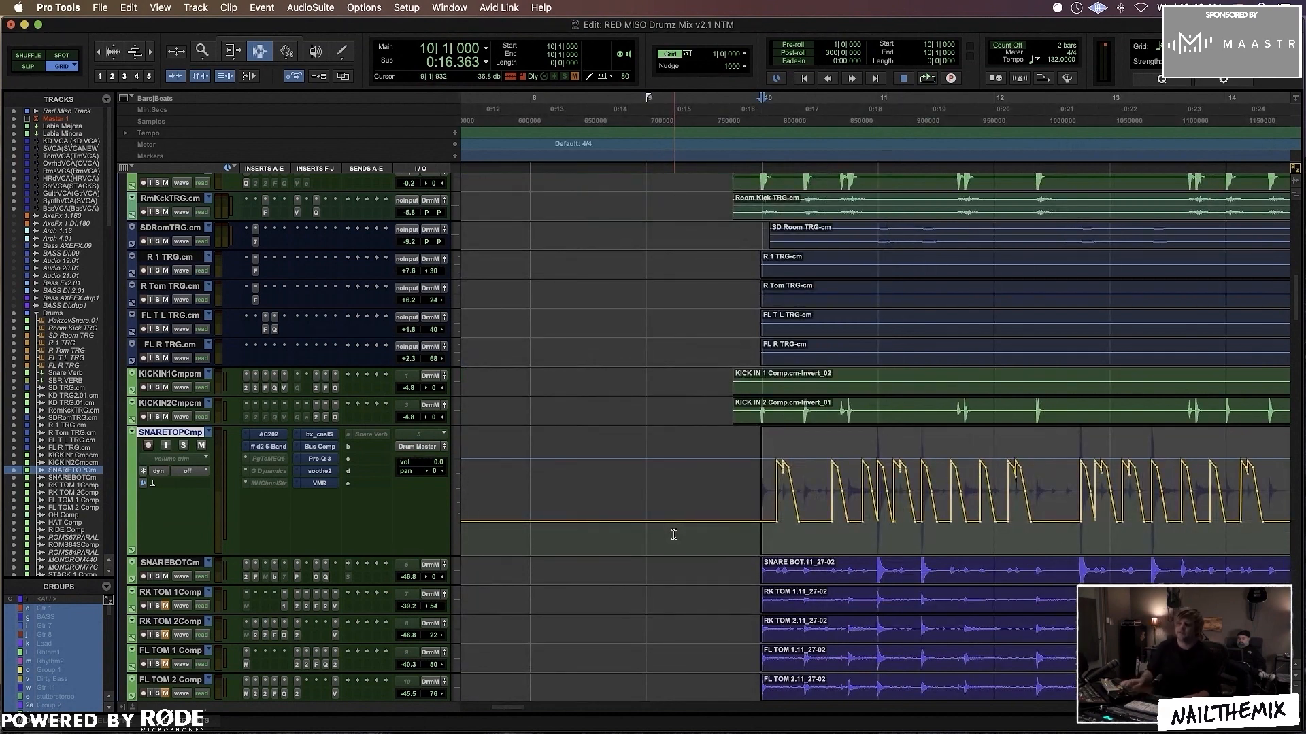
scroll(674, 535, right, 5)
drag(601, 503, 1143, 524)
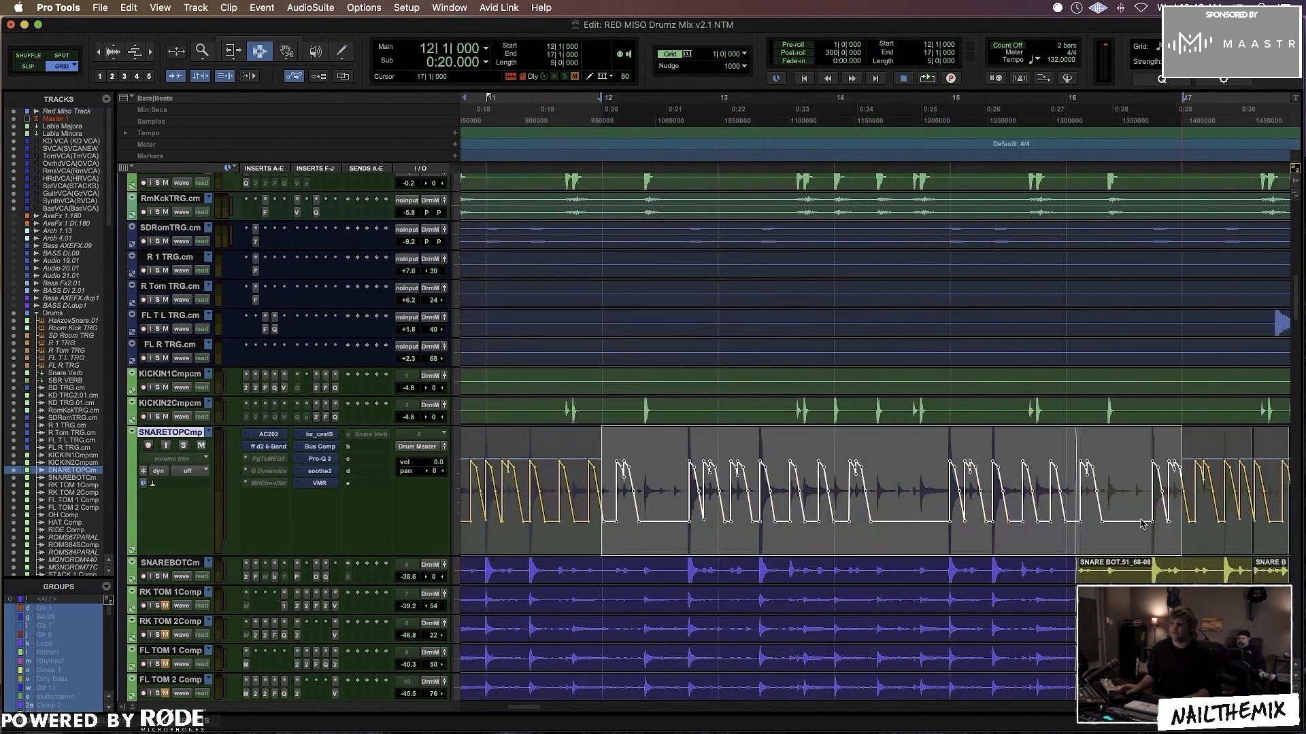
scroll(774, 495, right, 5)
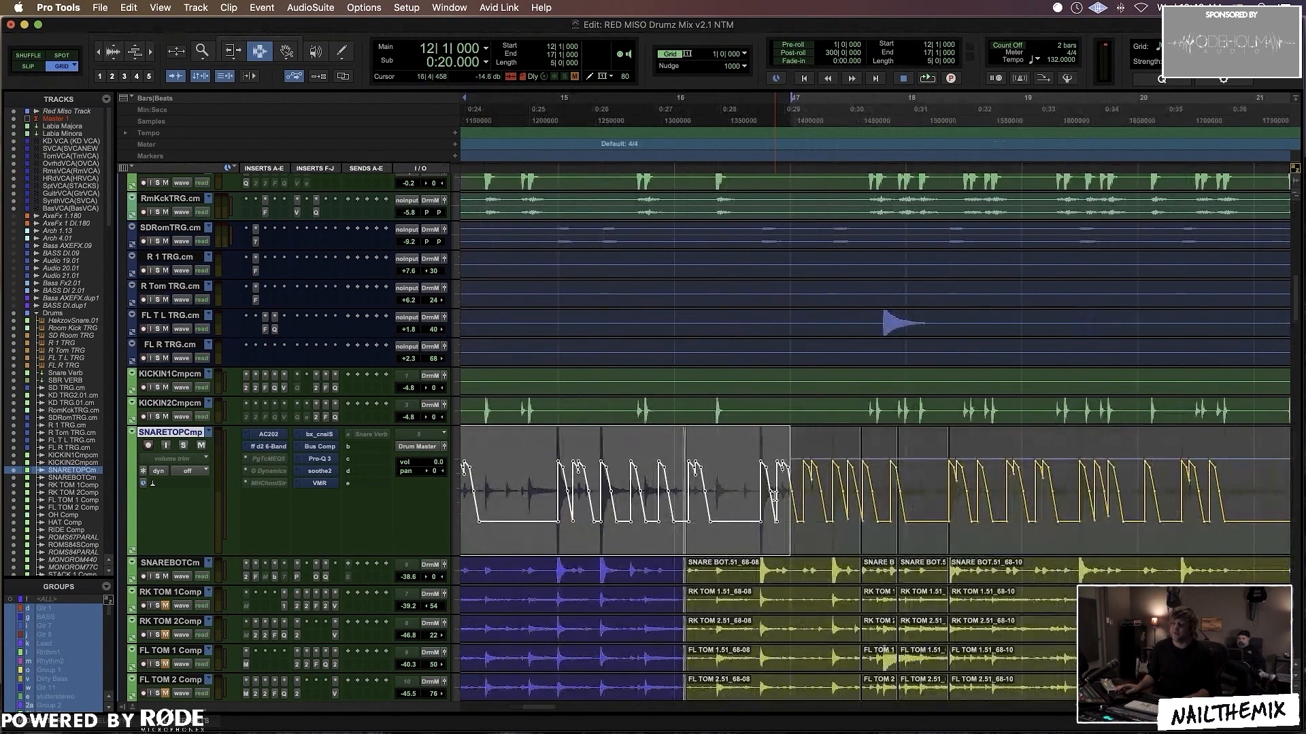
Step: Solo the SNARETOPCmp track and play it from bar 15
click(549, 503)
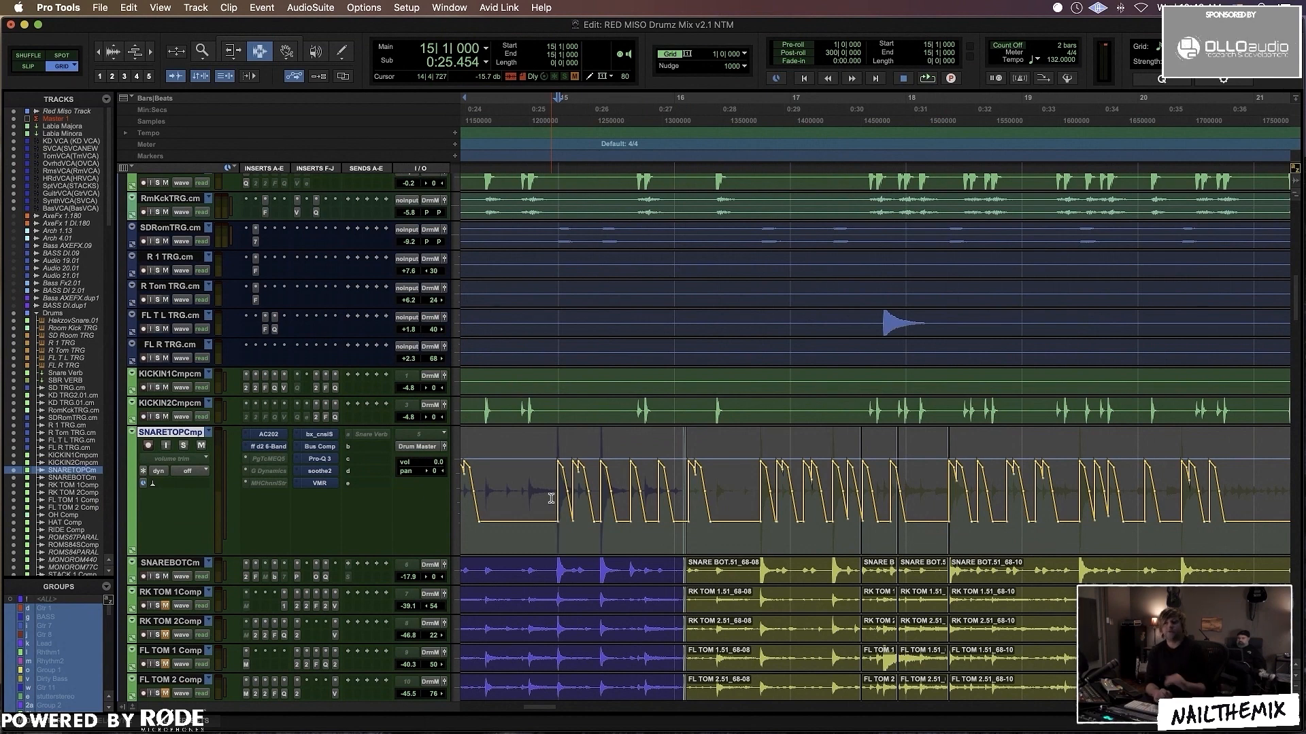
key(shift+s)
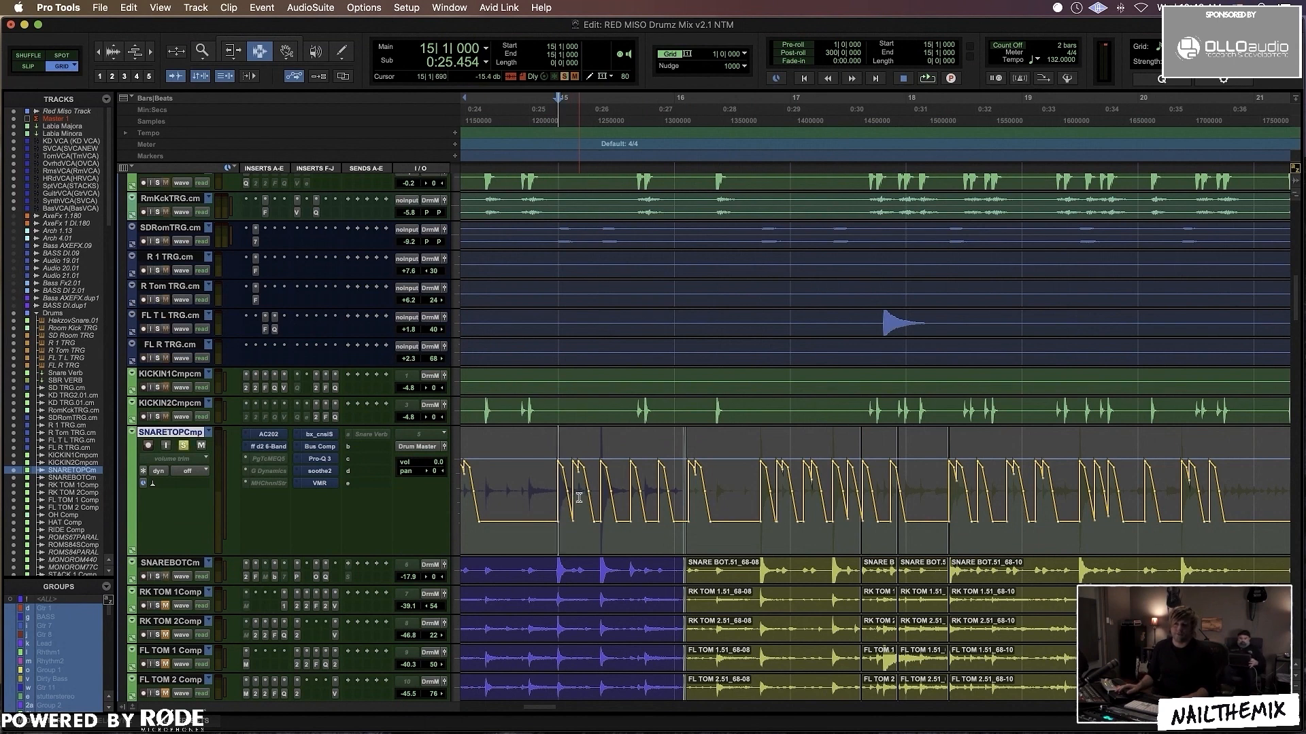
key(space)
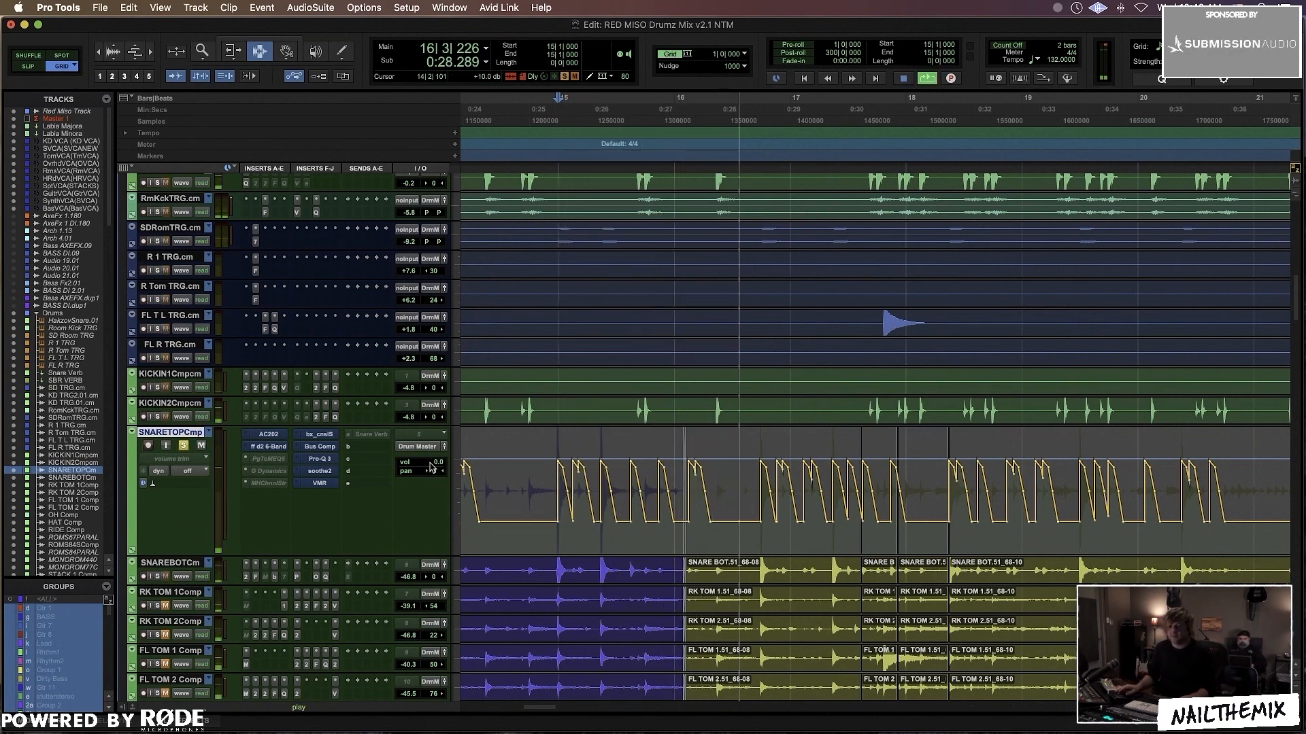
Step: Raise the SNARETOPCmp track's volume to +7.2 dB during playback, and stop playback
drag(429, 462, 428, 450)
key(super+bracketleft)
key(super+bracketleft)
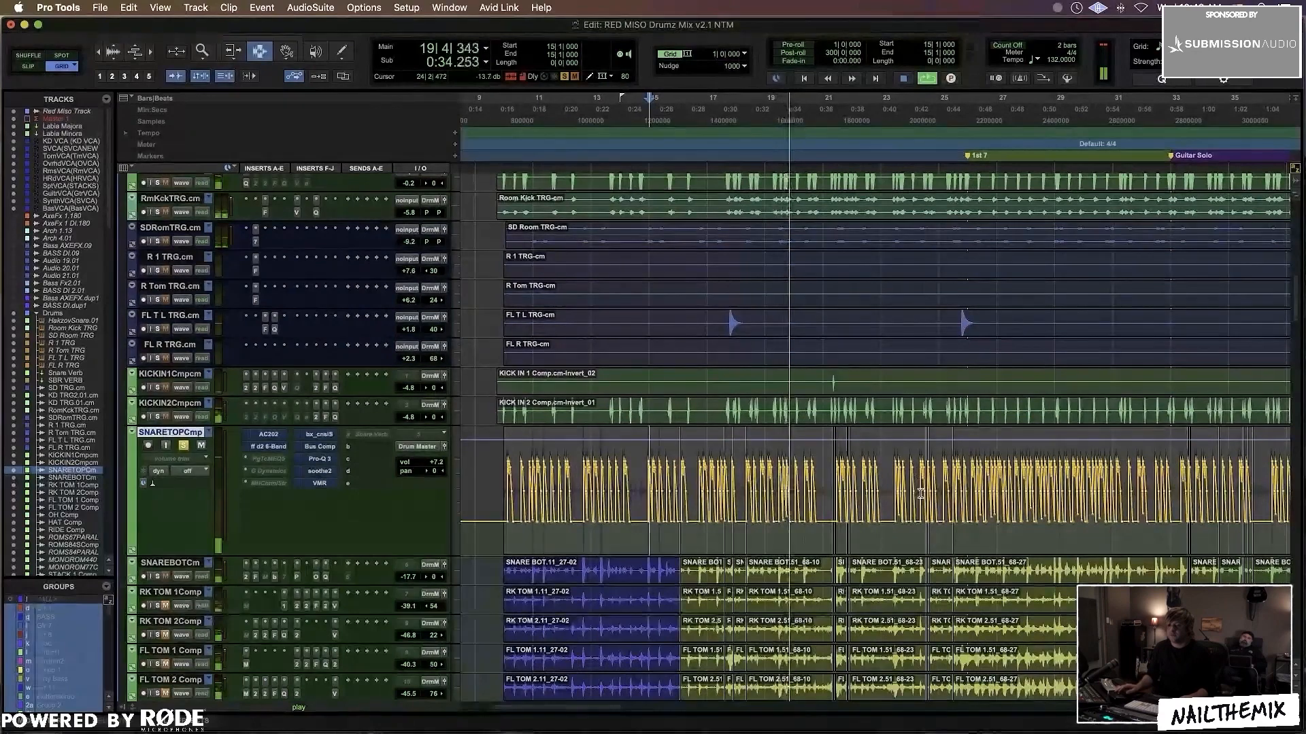
key(super+bracketleft)
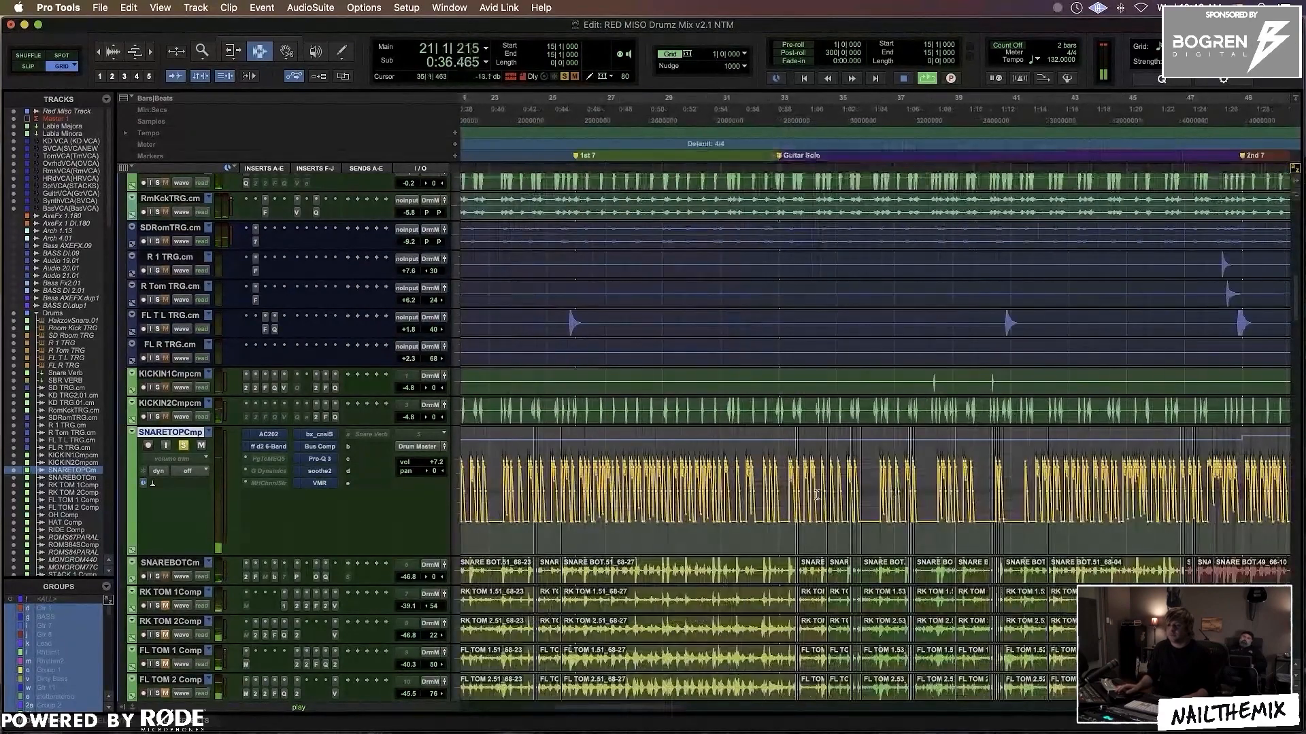
key(super+bracketright)
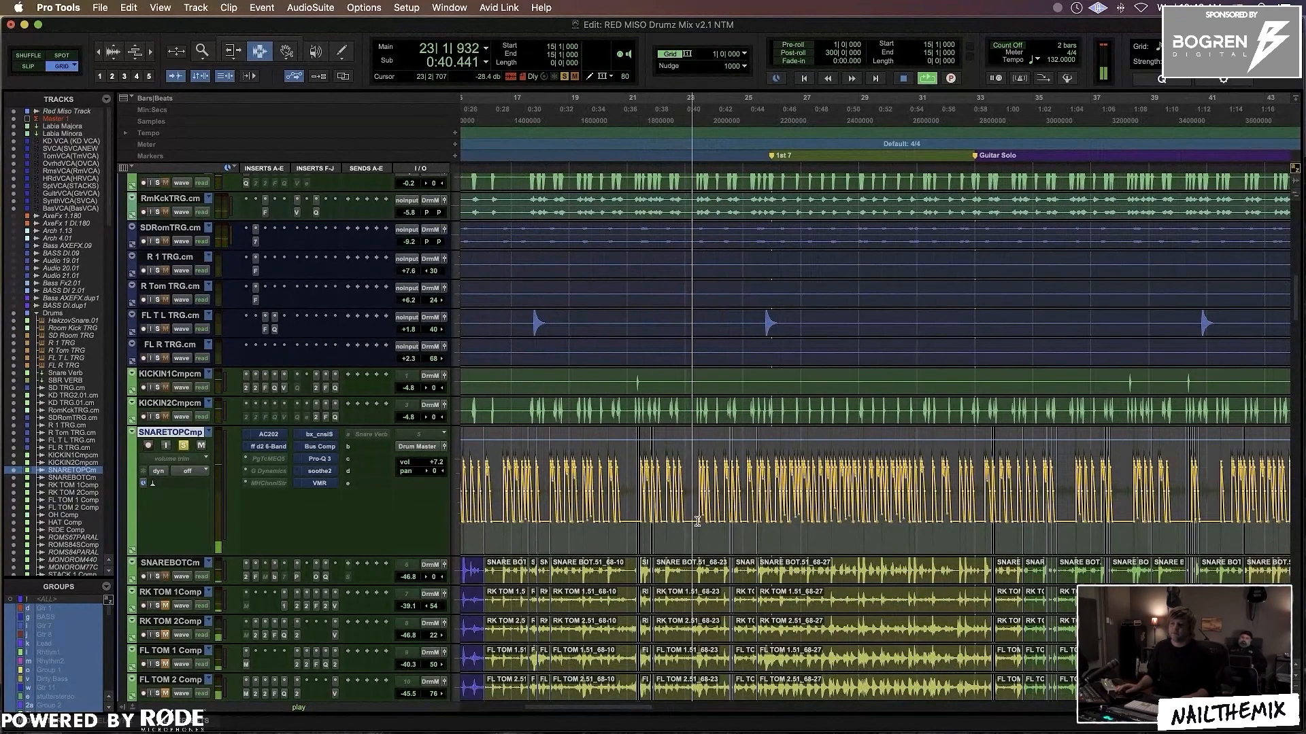
key(space)
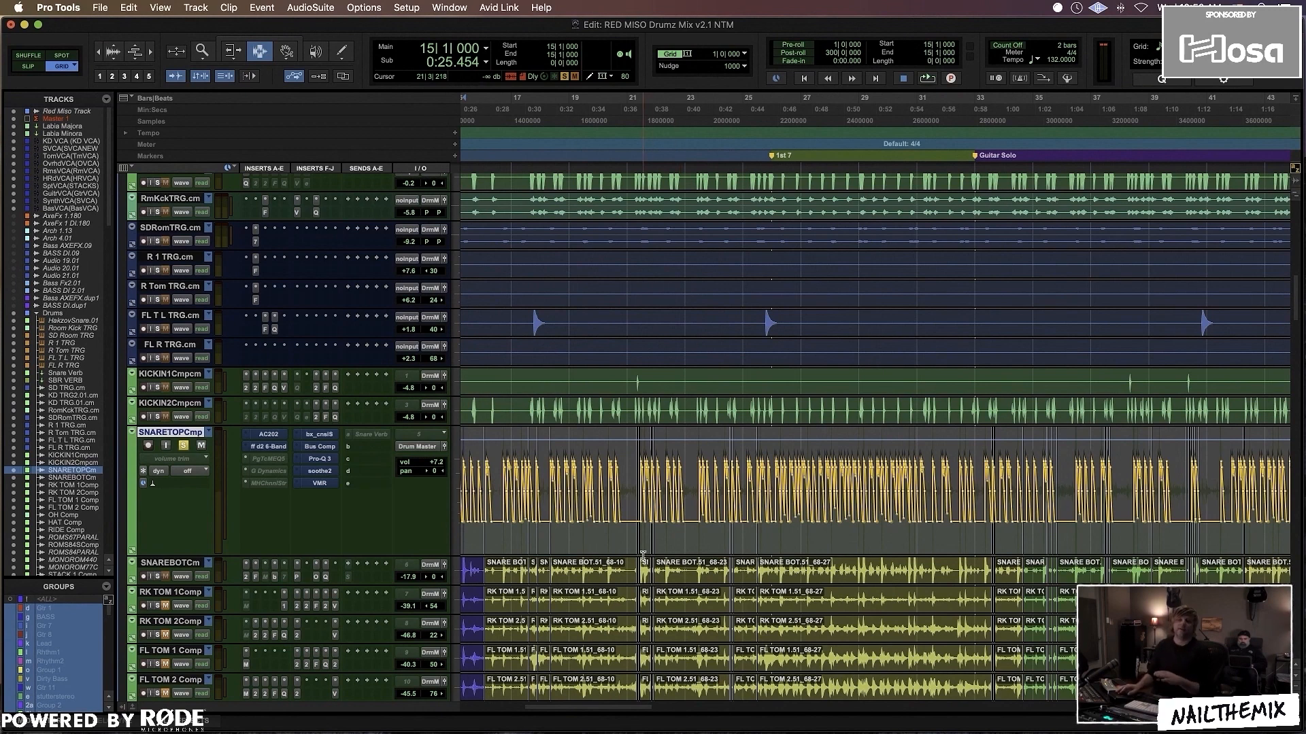
Step: Open the AC202 insert on the SNARETOPCmp track and place the playback start at about bar 23
drag(618, 488, 801, 501)
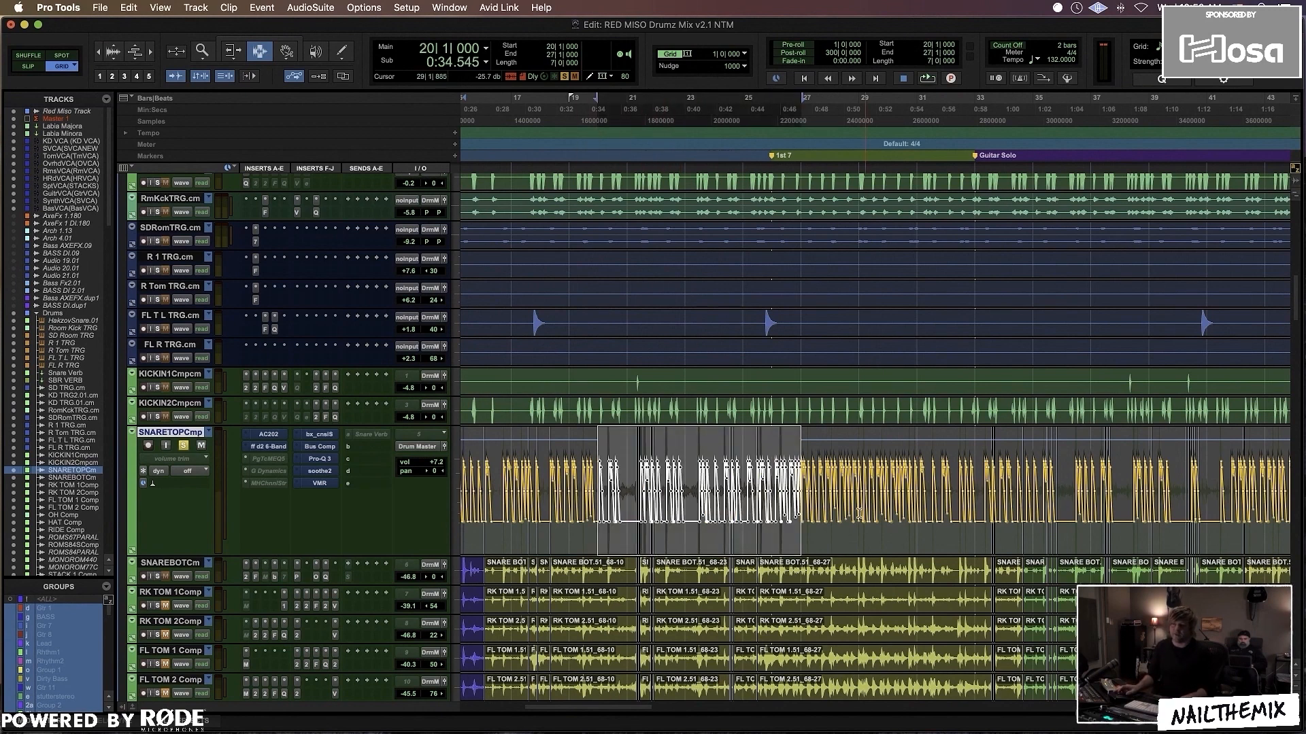
drag(884, 507, 663, 490)
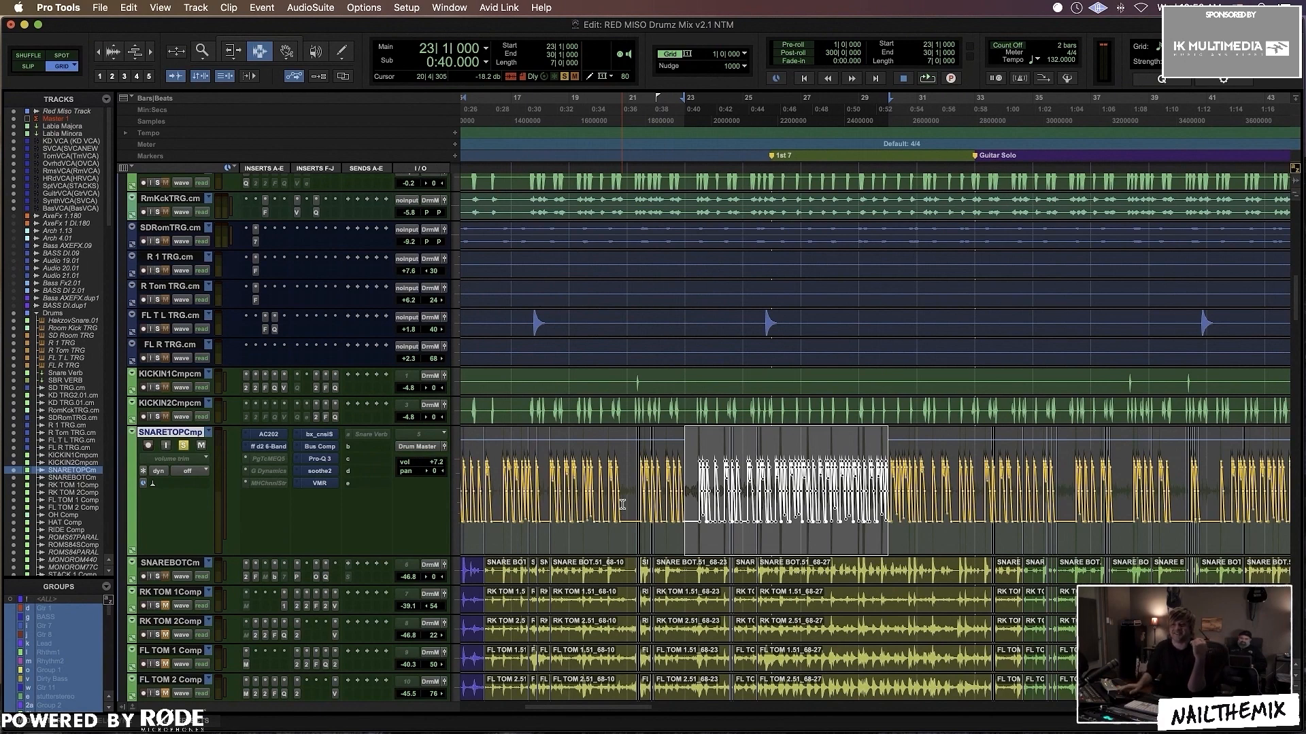
click(272, 435)
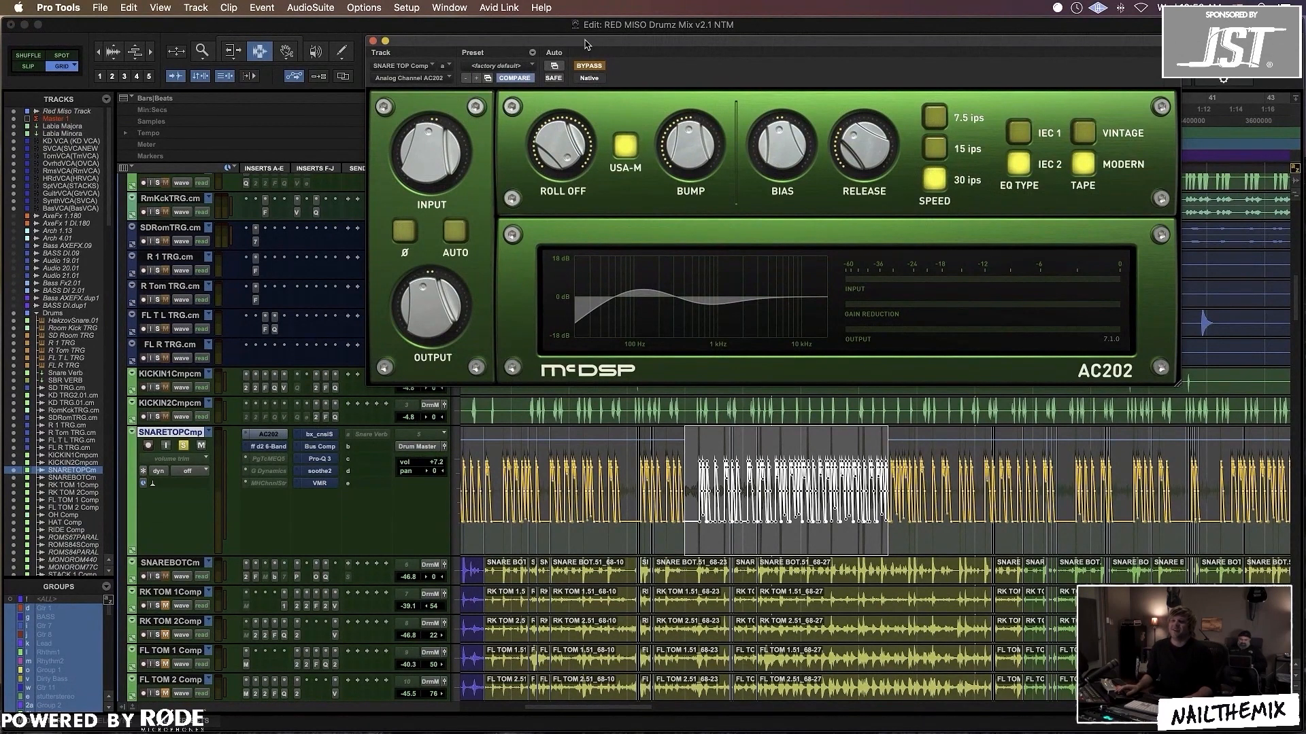
drag(586, 44, 551, 48)
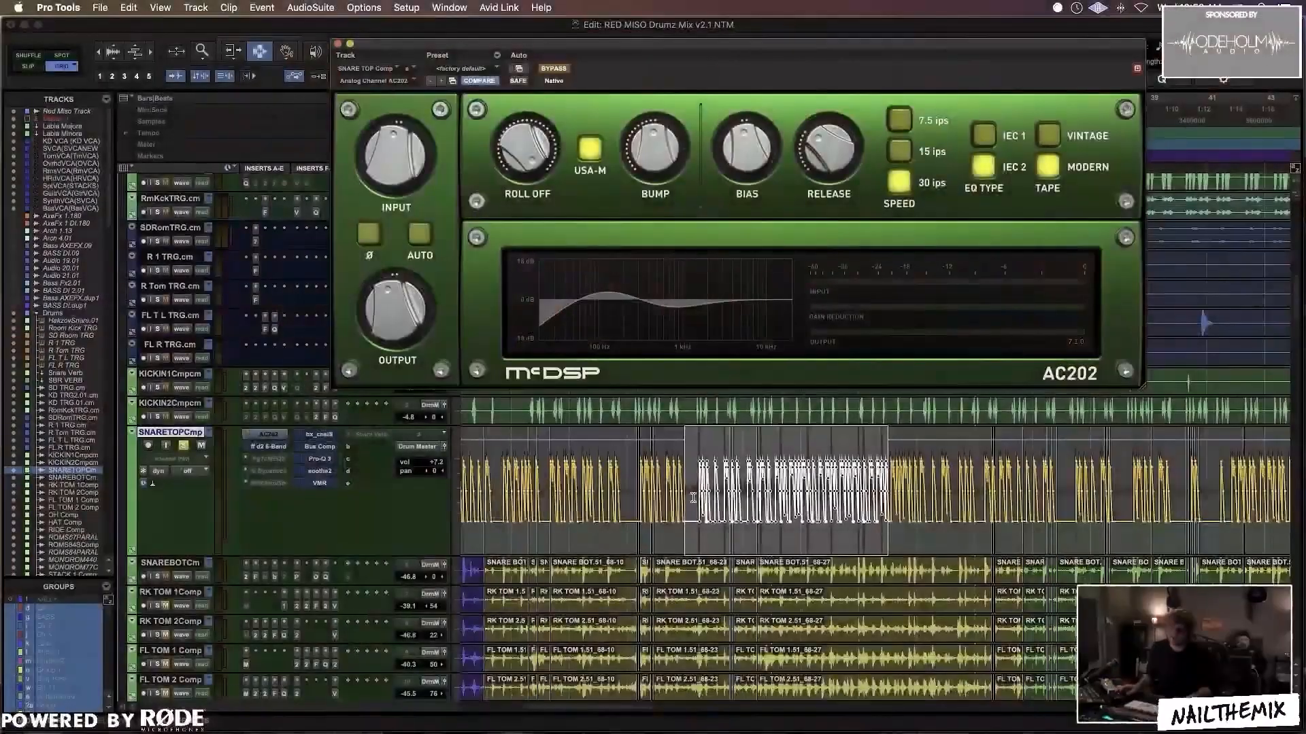
click(693, 498)
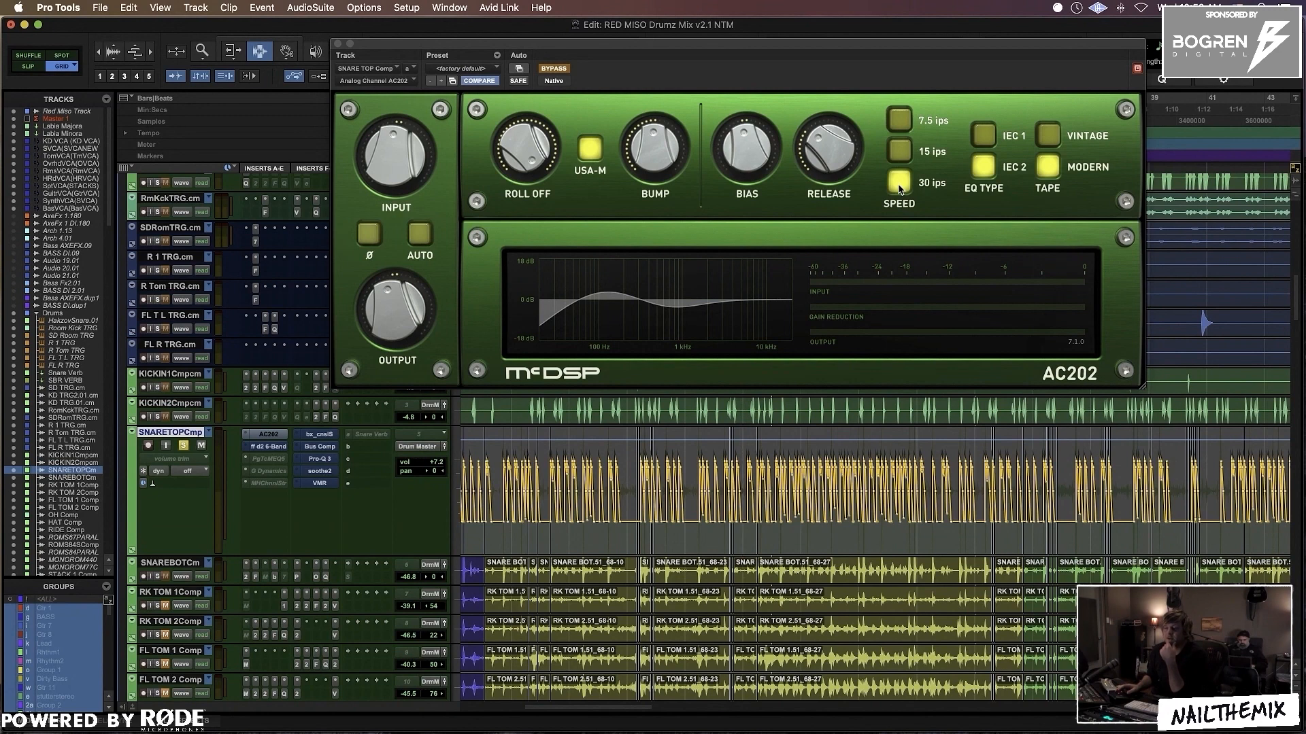
Step: Try the Swiss machine type in the AC202 with a stronger Bump, and return to USA-M
mouse_move(832, 151)
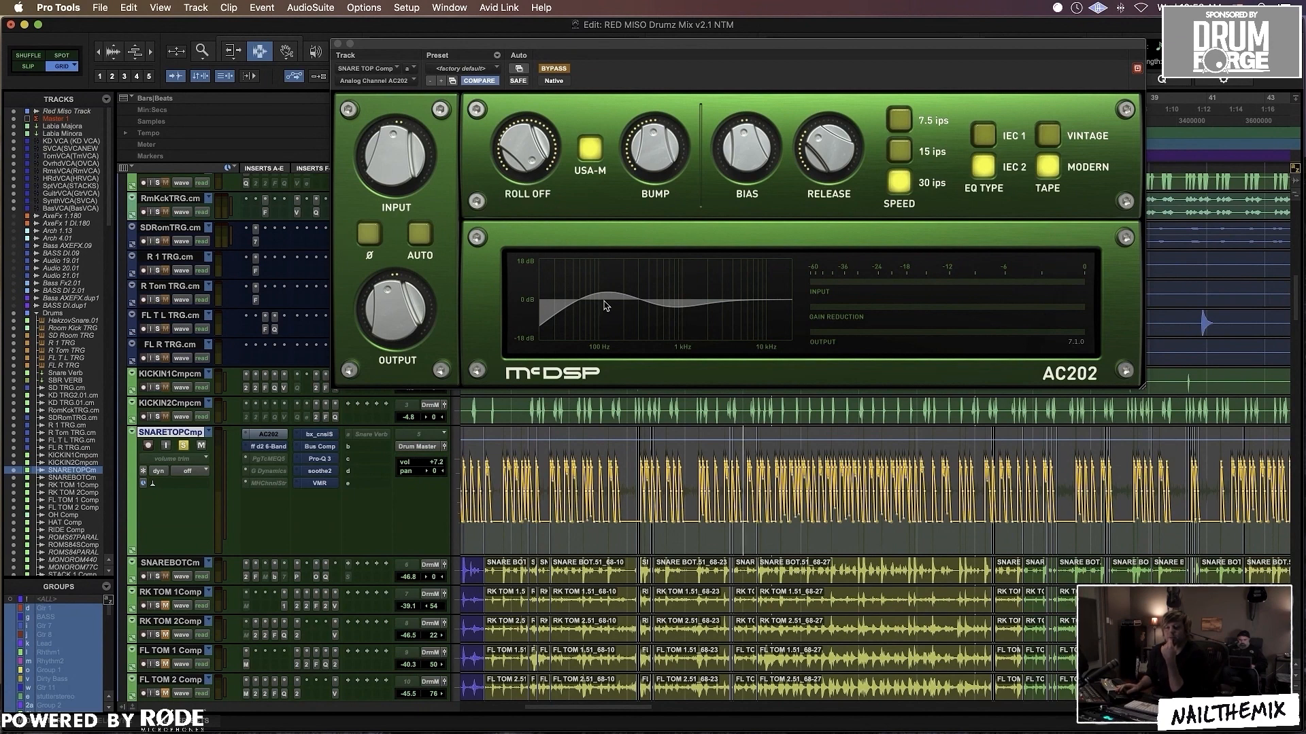
click(589, 170)
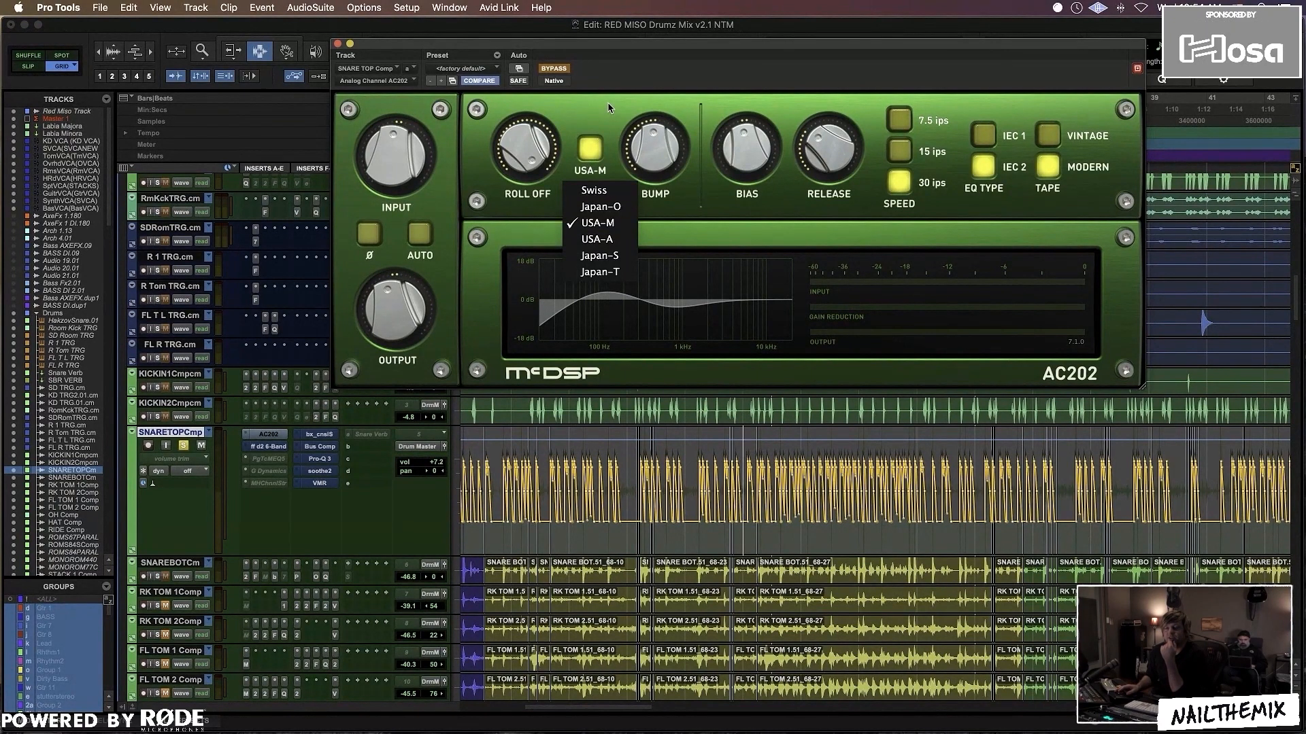
click(600, 192)
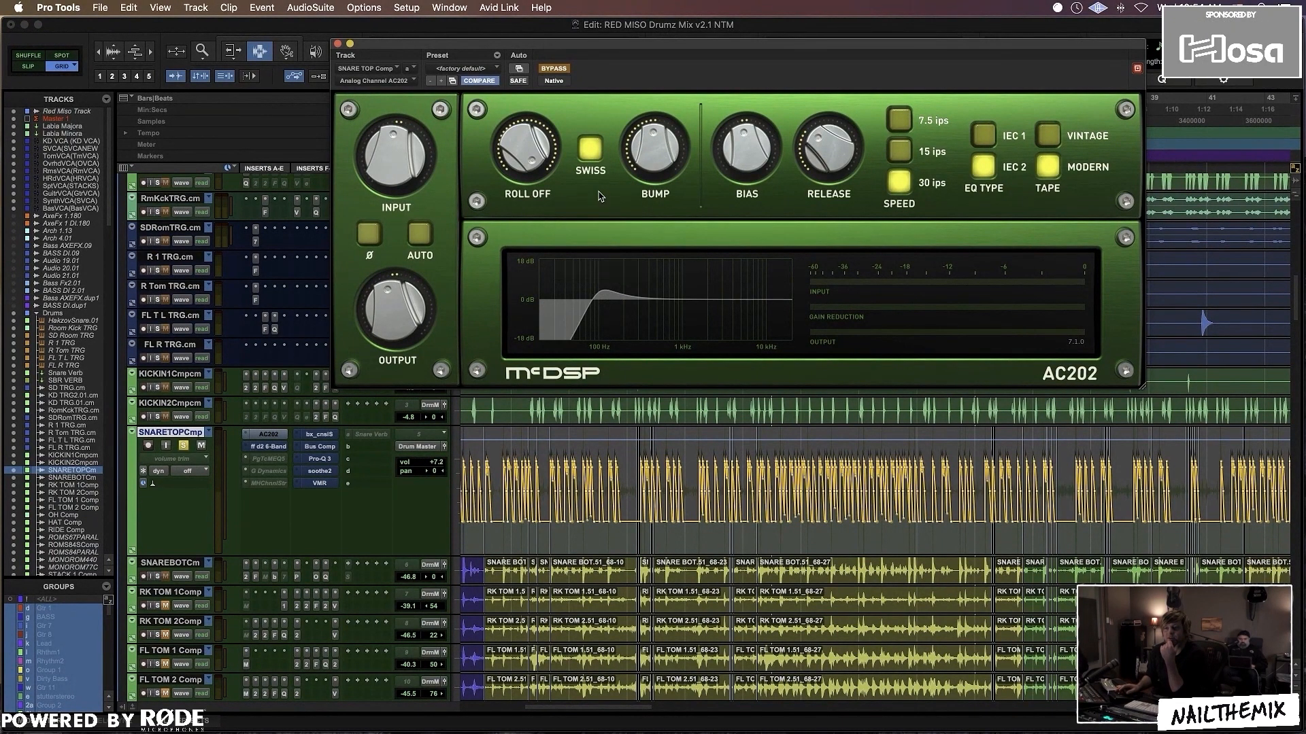
drag(654, 149, 671, 79)
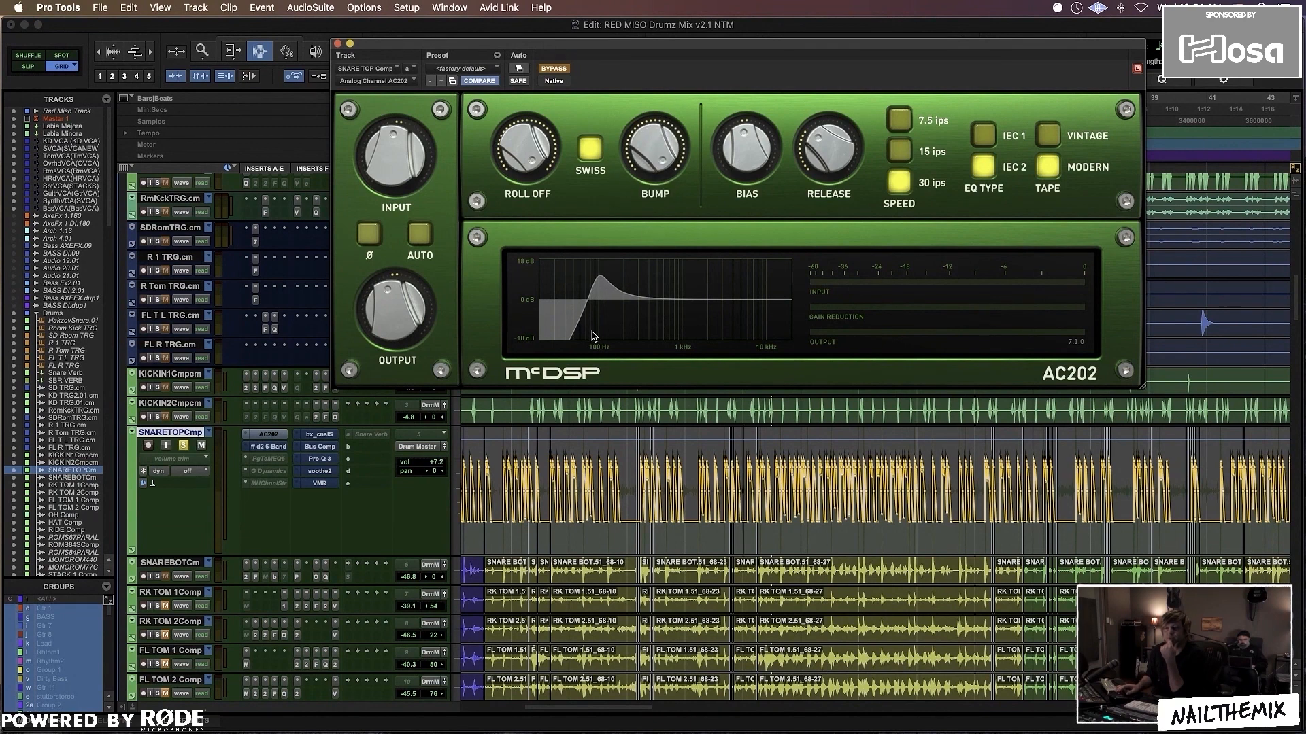
drag(654, 148, 595, 159)
click(592, 158)
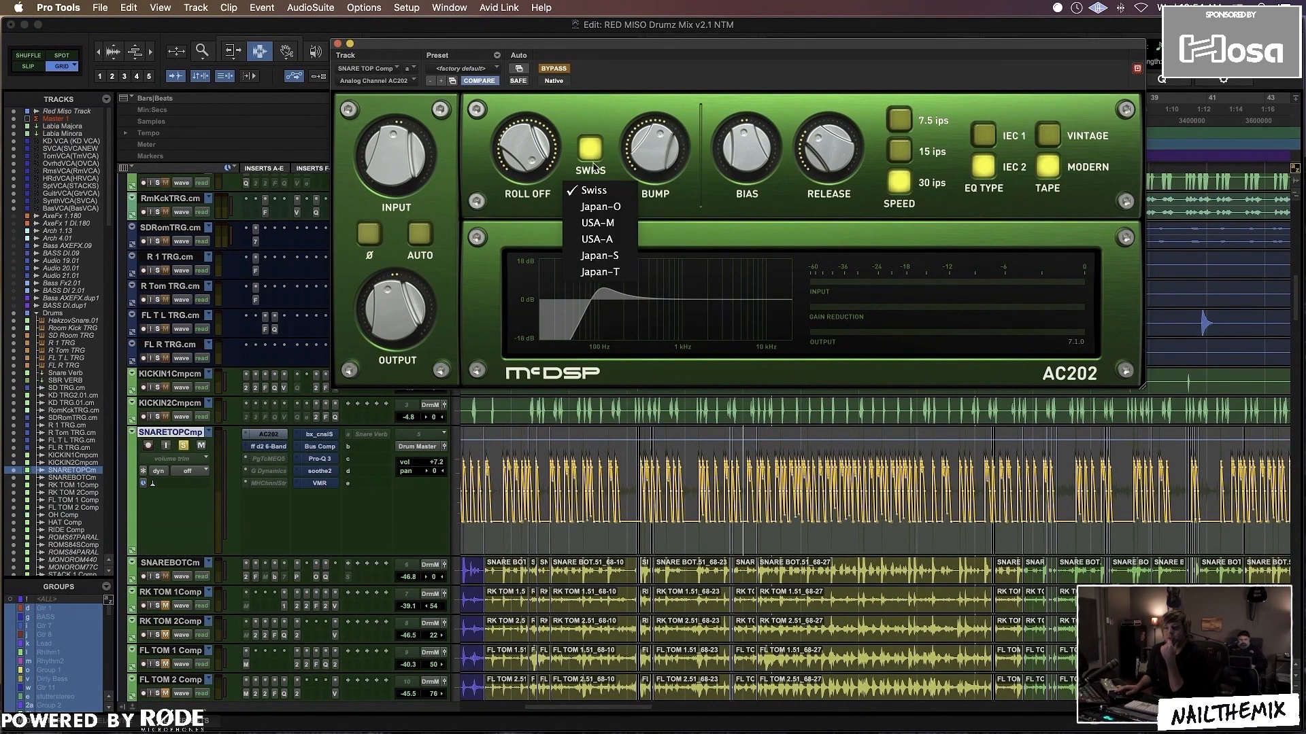
click(593, 222)
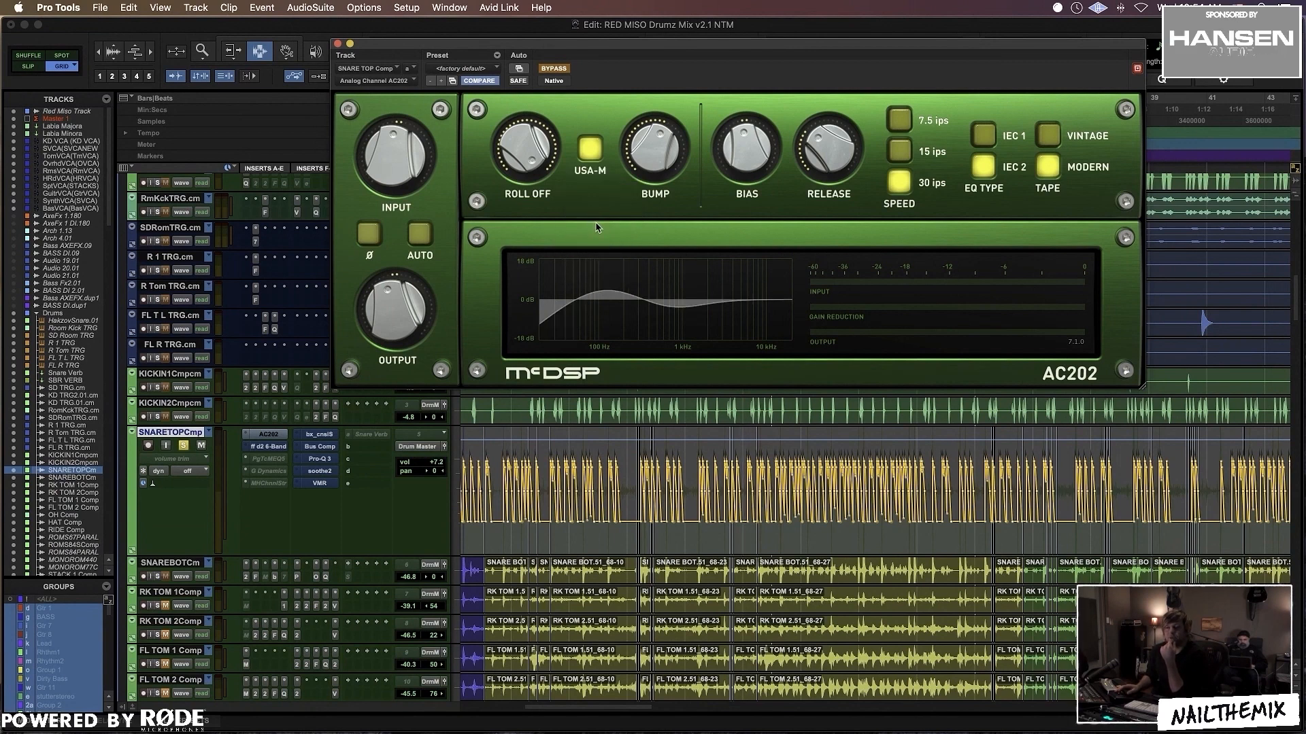
Step: Check the AC202's Bump and Roll Off amounts and audition the soloed snare with the plugin taken out of bypass
mouse_move(655, 180)
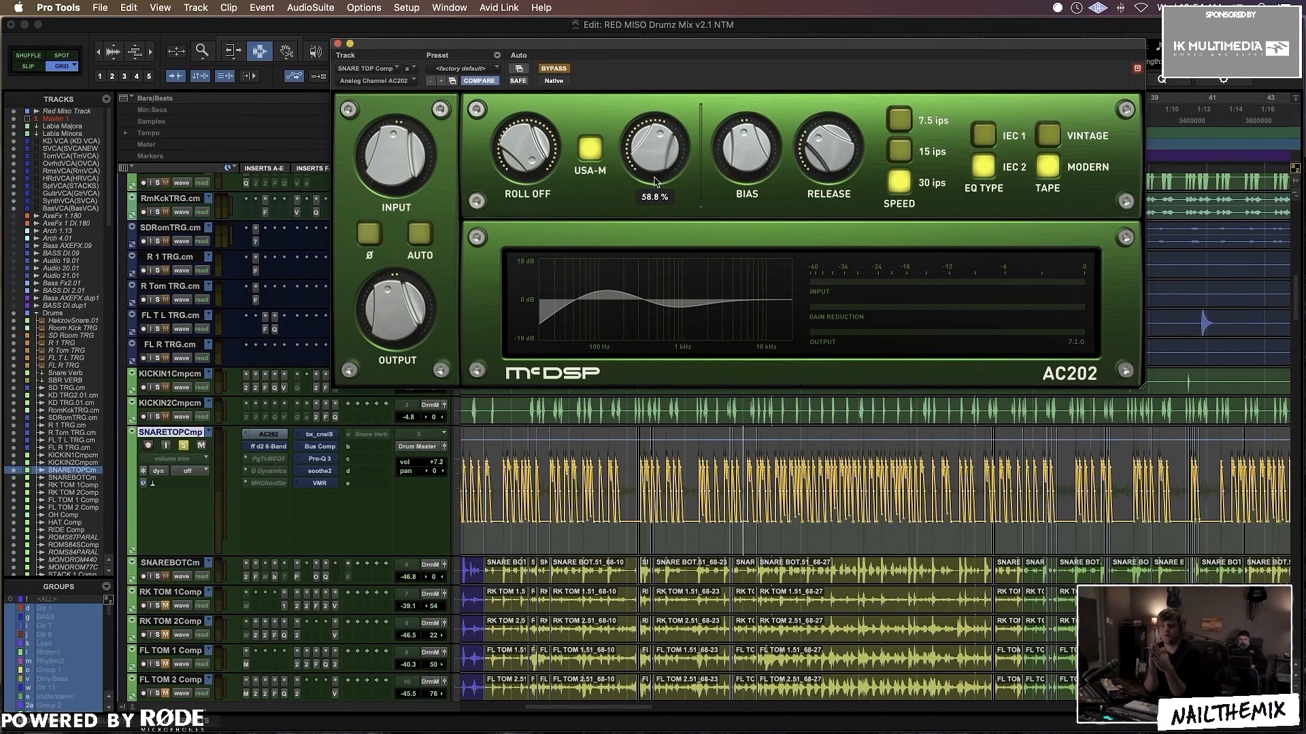
mouse_move(525, 151)
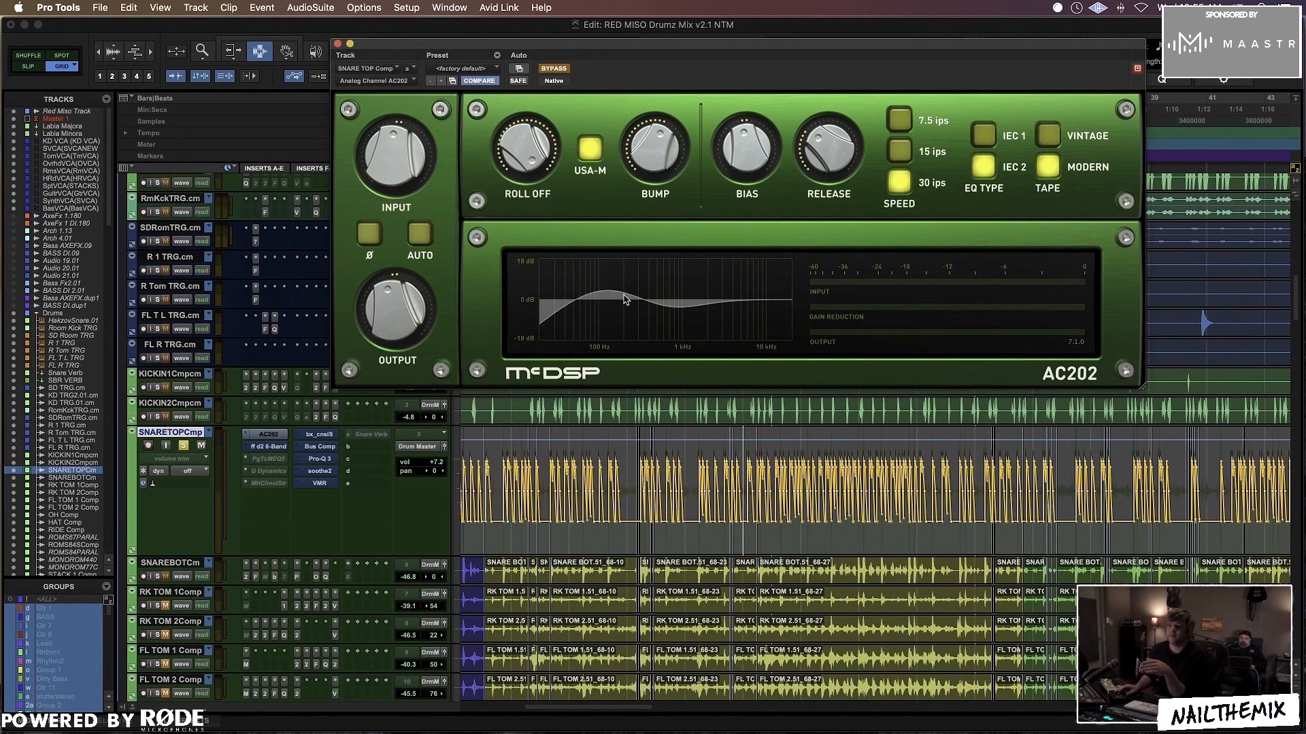
mouse_move(657, 150)
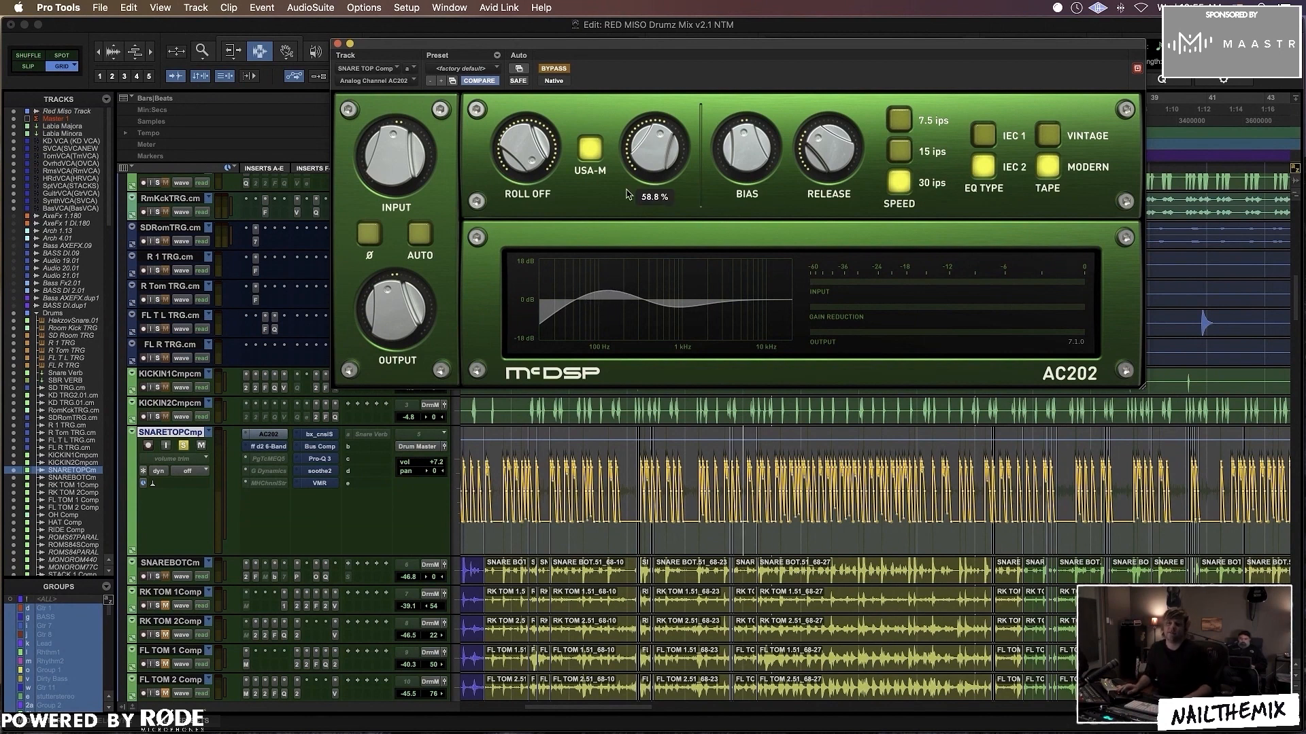
key(space)
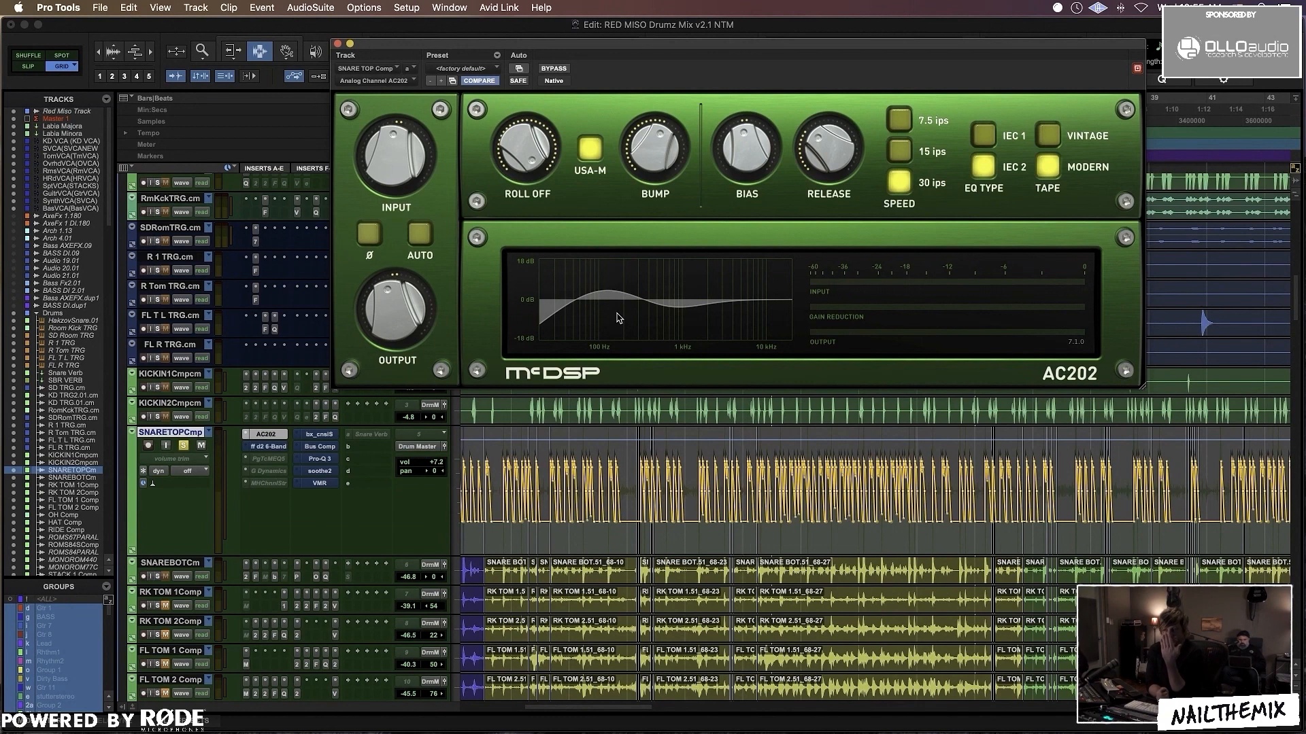
Step: Sweep the AC202's Bump between 100% and 0% while the snare plays, and leave it at 67.6%
alt+click(647, 167)
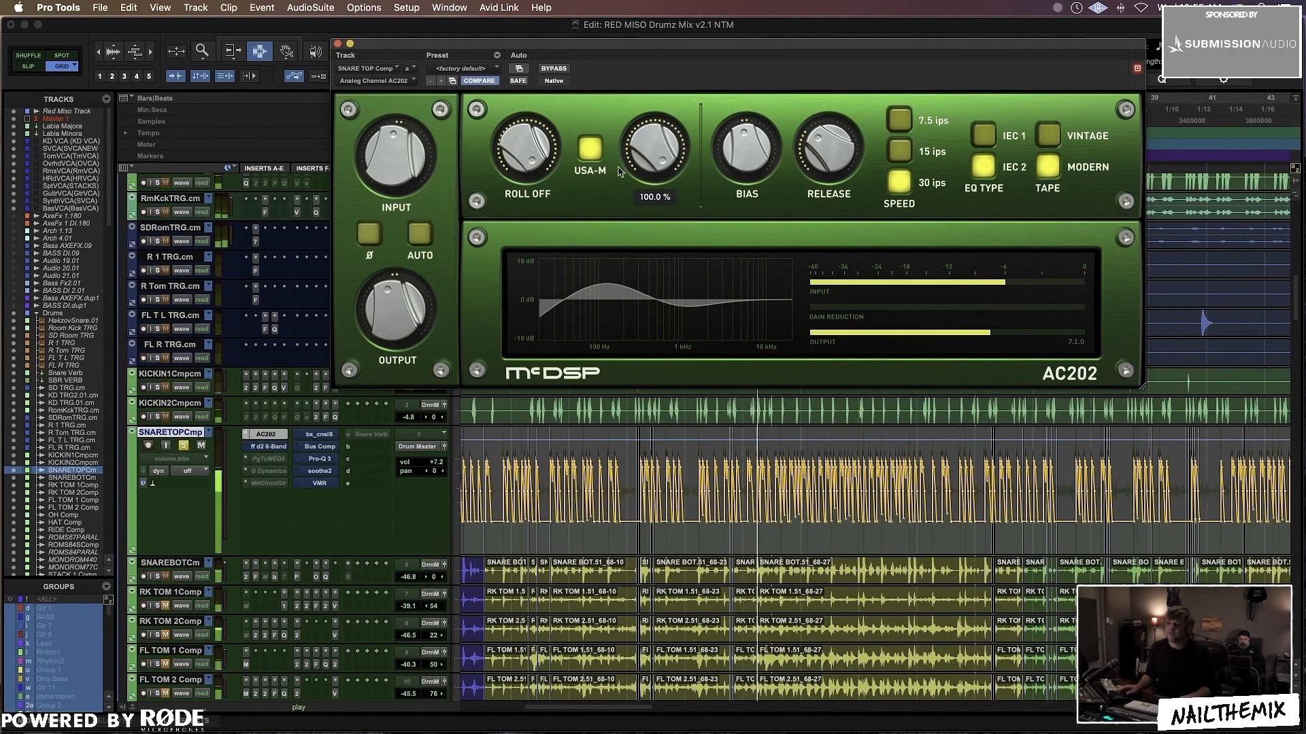
scroll(648, 154, down, 2)
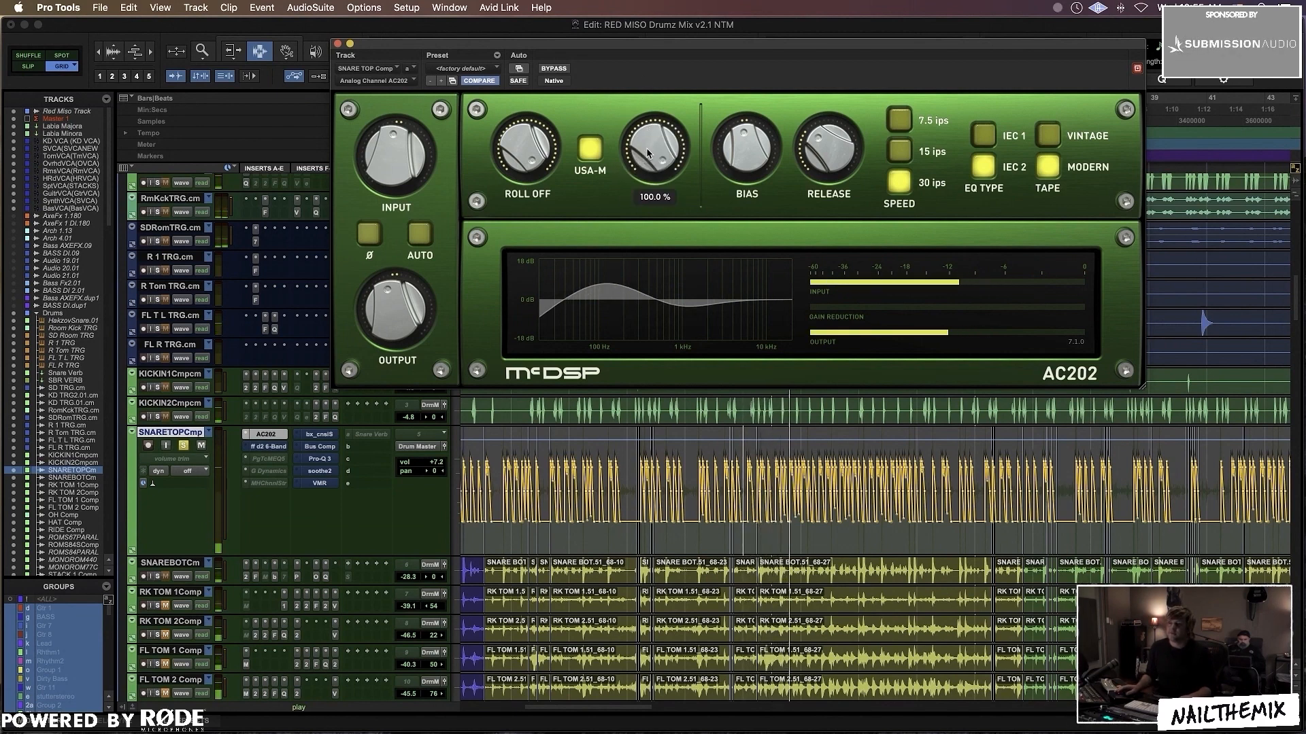
drag(648, 153, 616, 306)
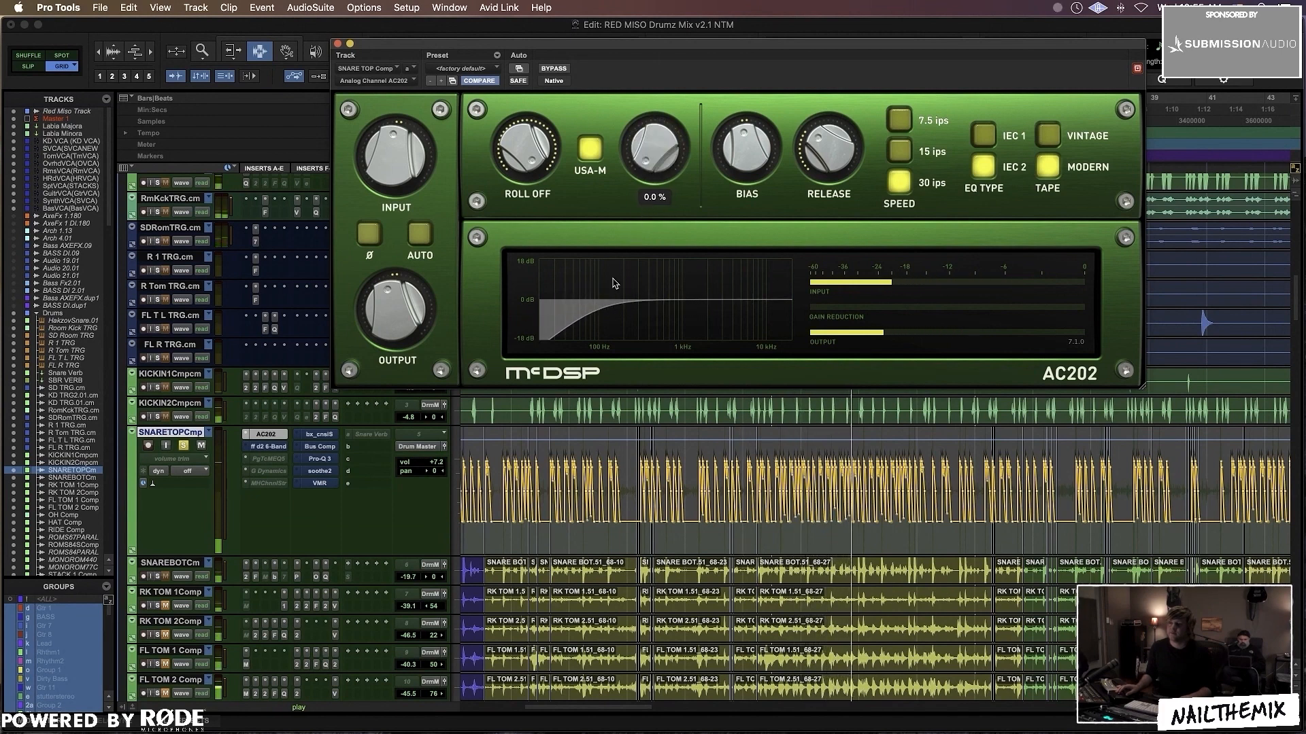
drag(612, 151, 607, 143)
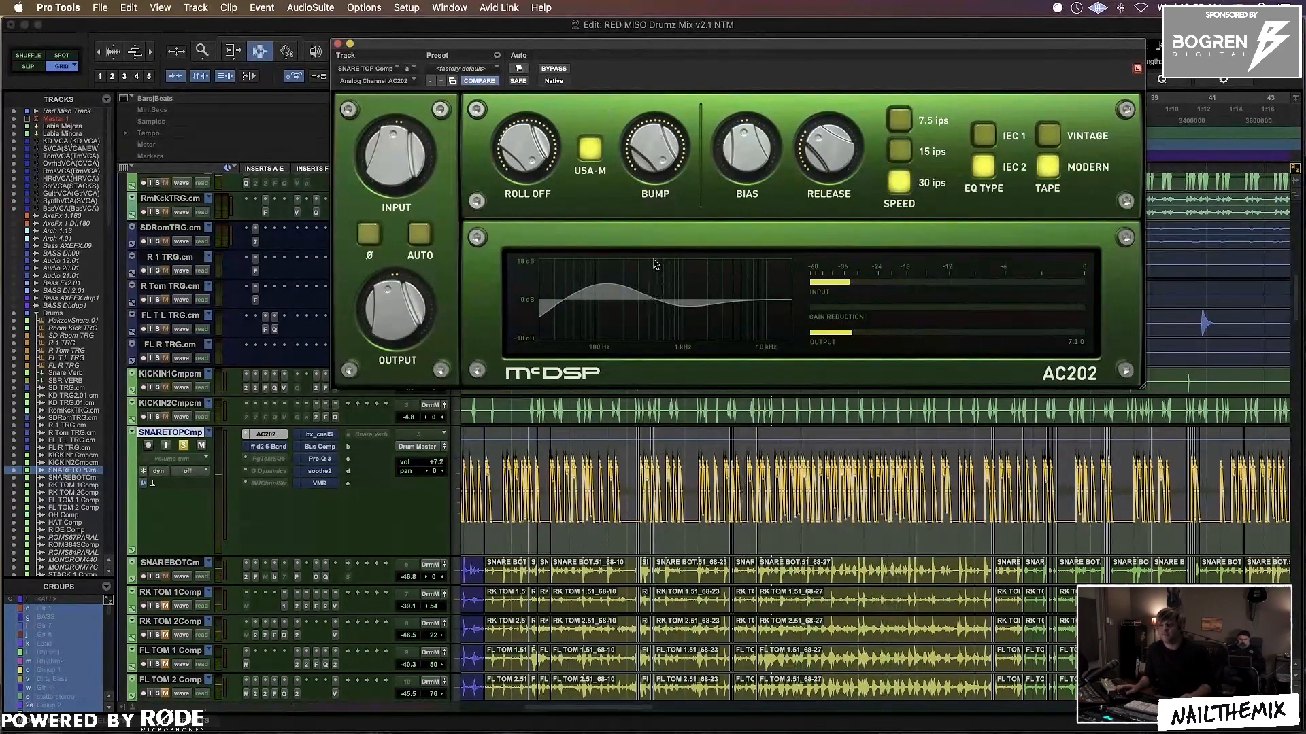
drag(656, 184, 636, 181)
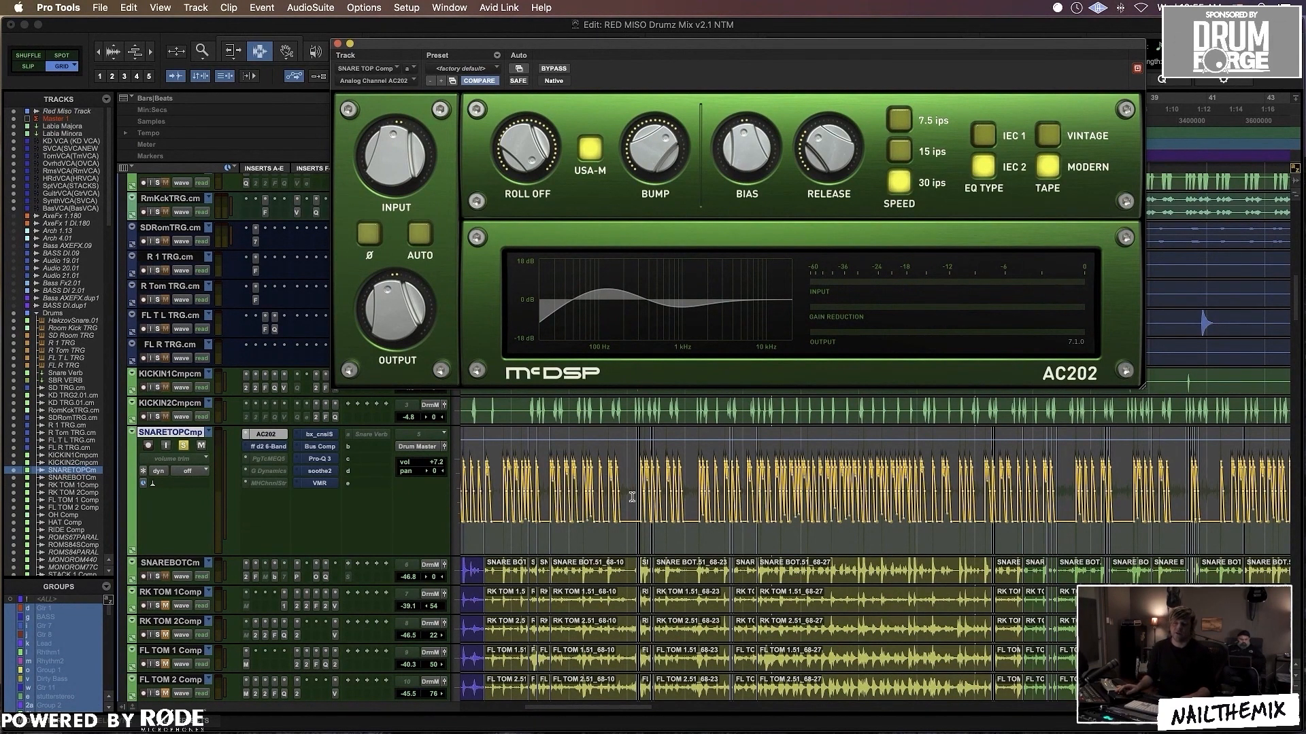
Step: Select about bars 22 to 36 on the SNARETOPCmp track and raise the AC202's Bump to its maximum
drag(655, 469, 1050, 482)
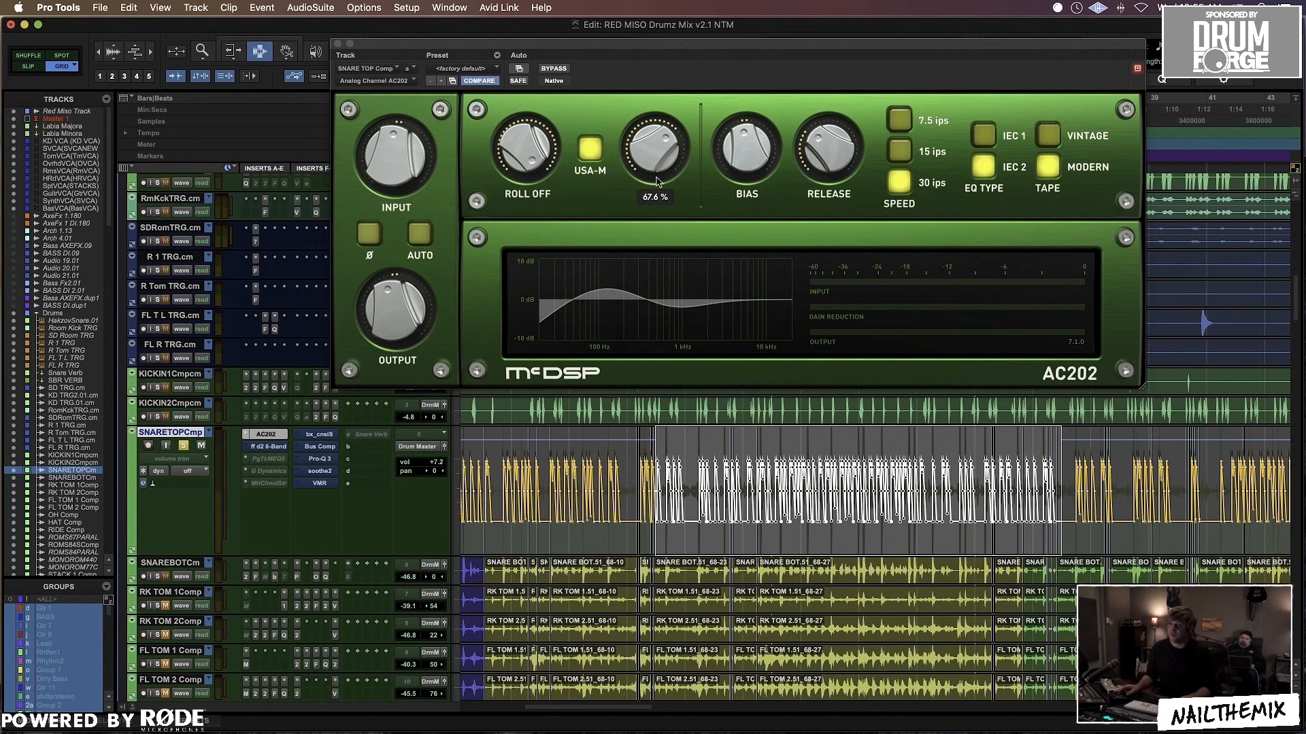
drag(644, 153, 639, 96)
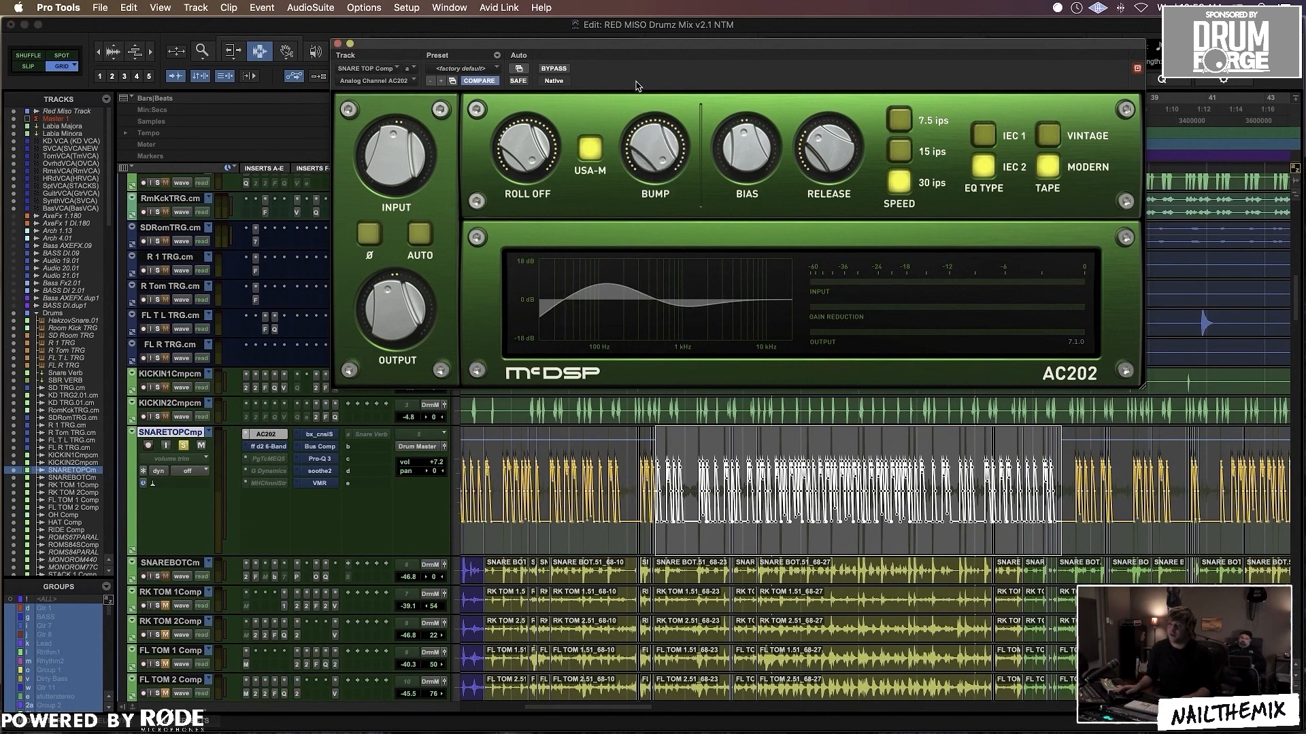
Step: Play the soloed snare selection and lower the AC202's Bump from maximum to a gentler low-end boost
key(space)
mouse_move(661, 164)
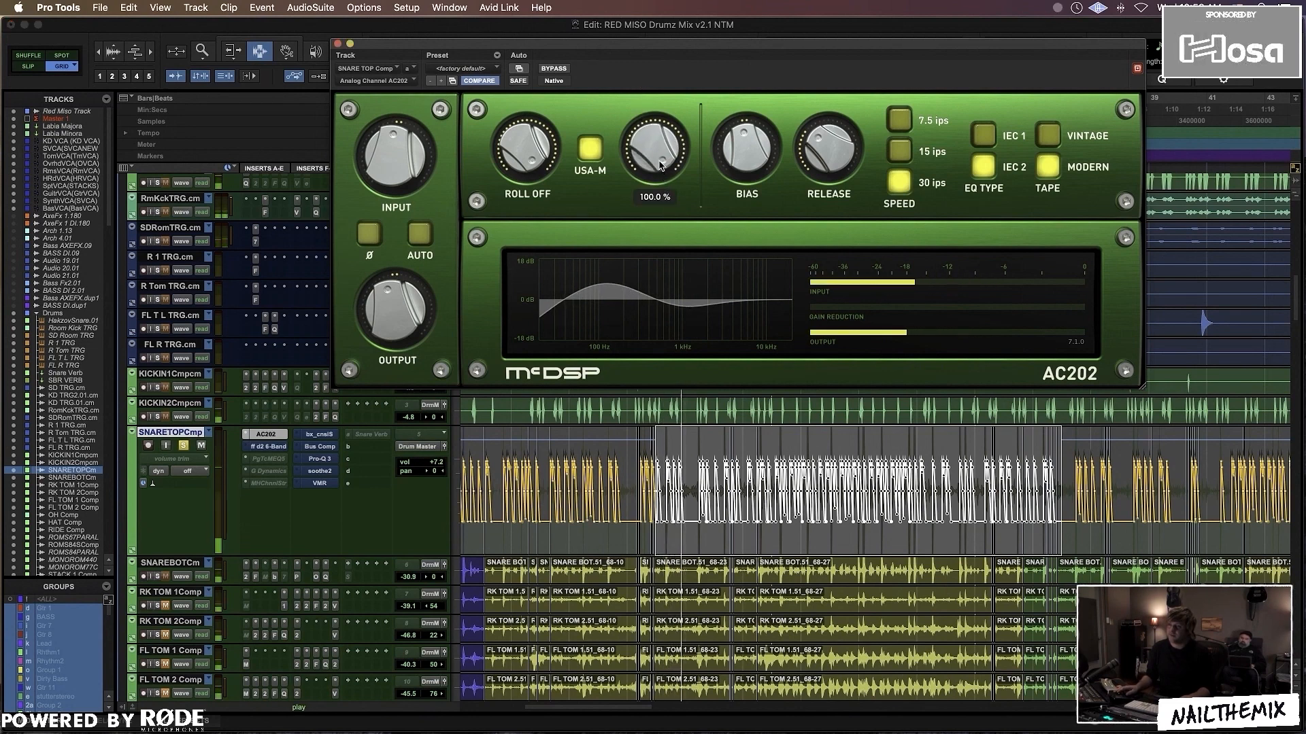
drag(661, 164, 646, 219)
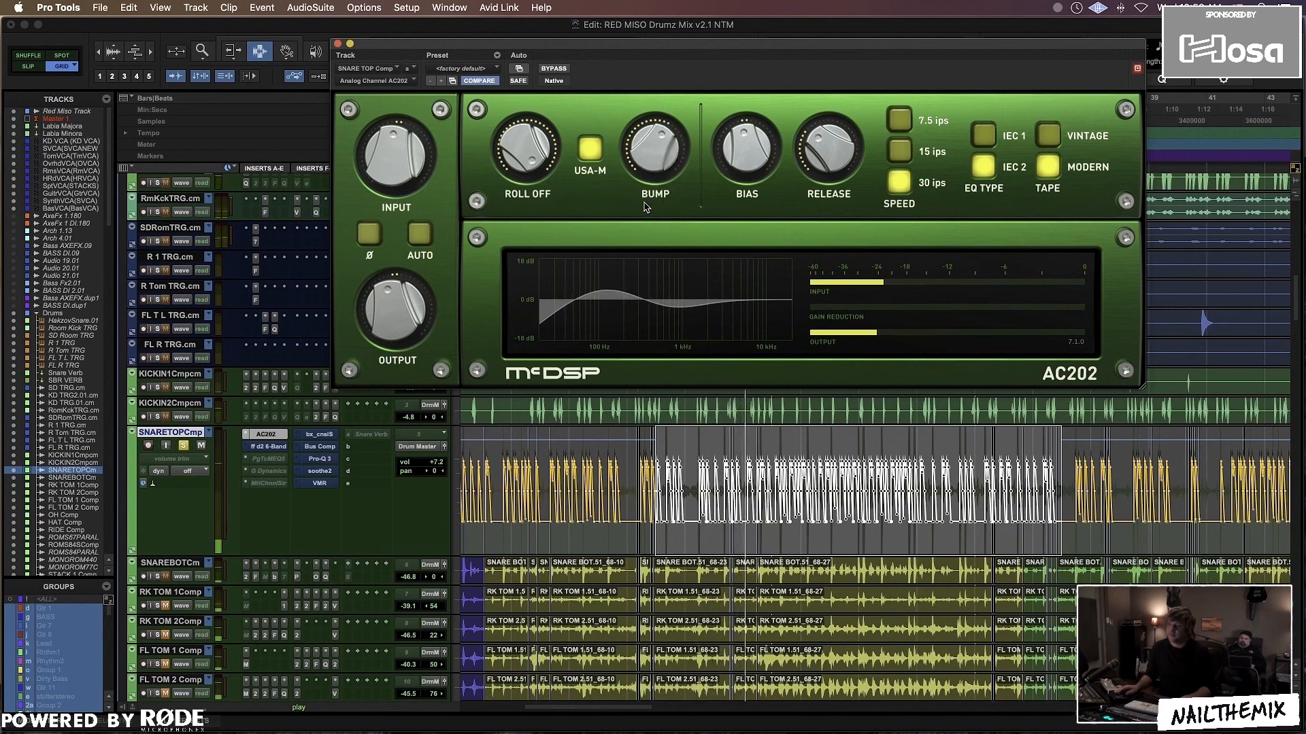
drag(641, 196, 639, 189)
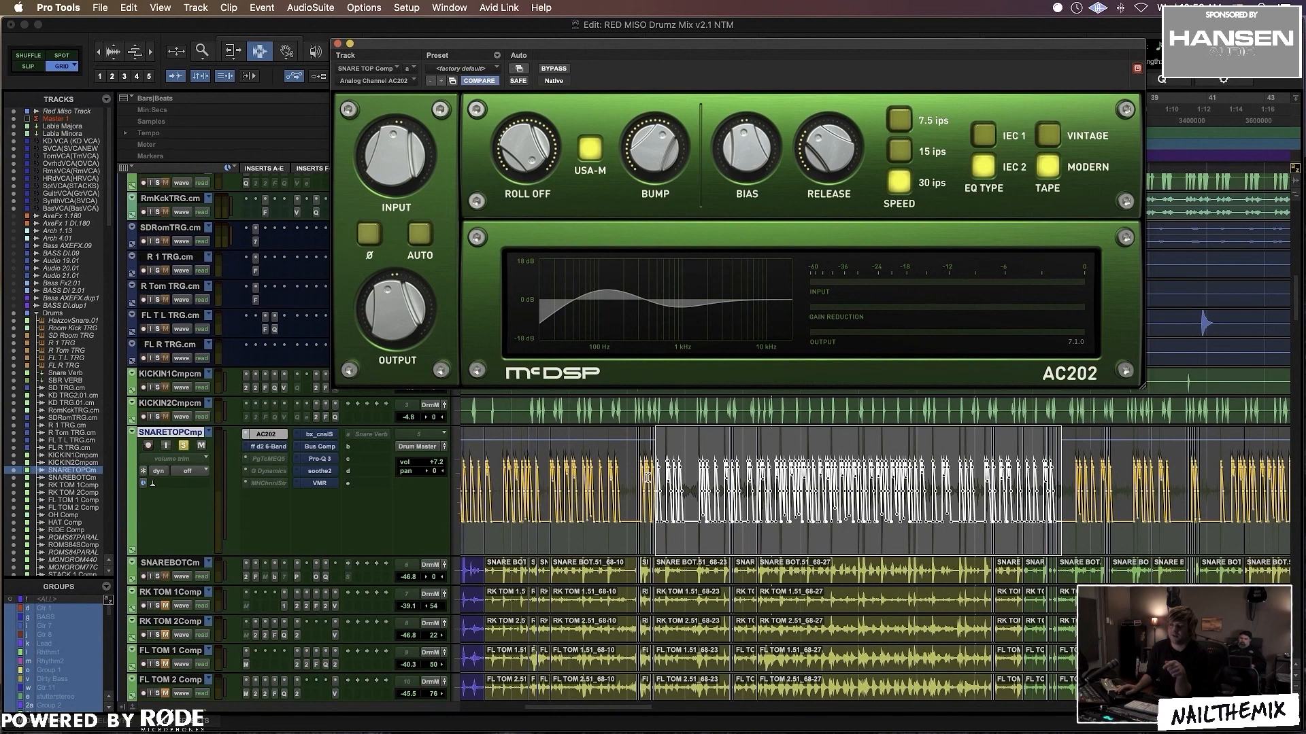
Step: Extend the selection on the SNARETOPCmp track to about bars 18 to 36 and nudge the AC202's Bump up
drag(654, 478, 1060, 476)
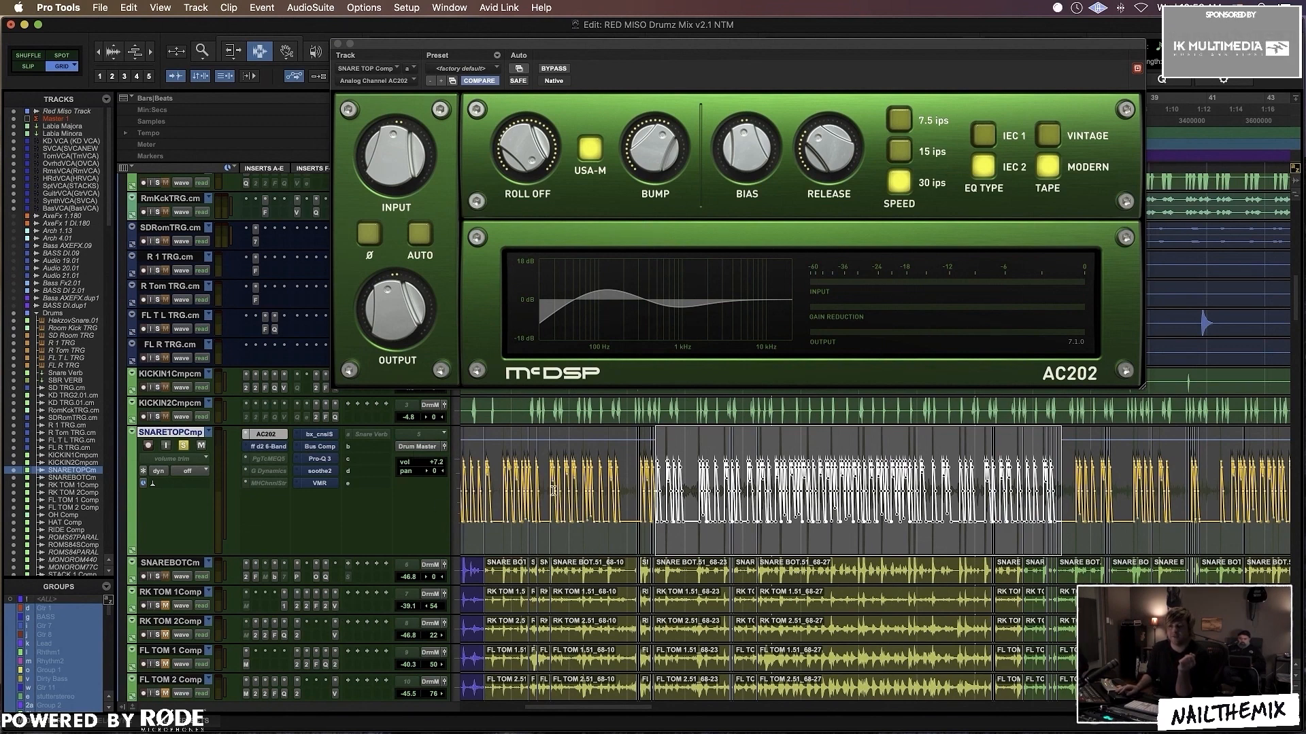
drag(539, 490, 1061, 489)
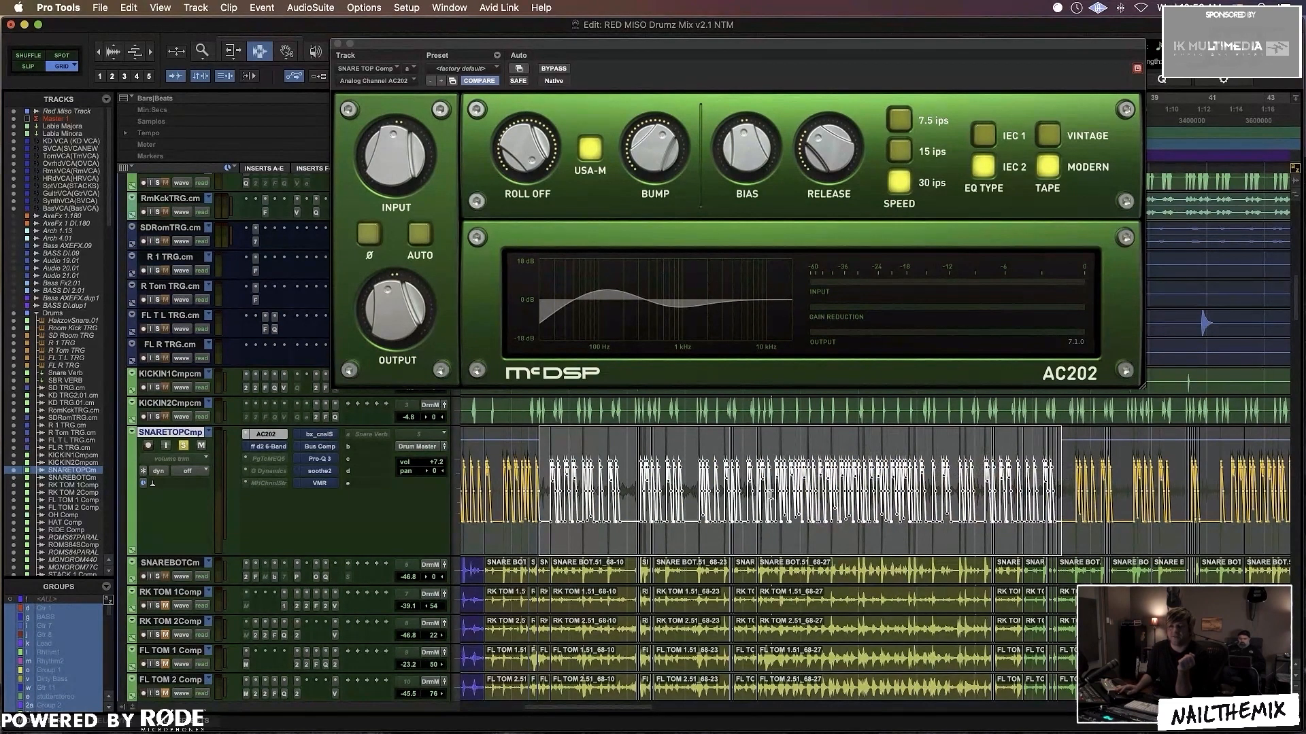
drag(650, 146, 651, 128)
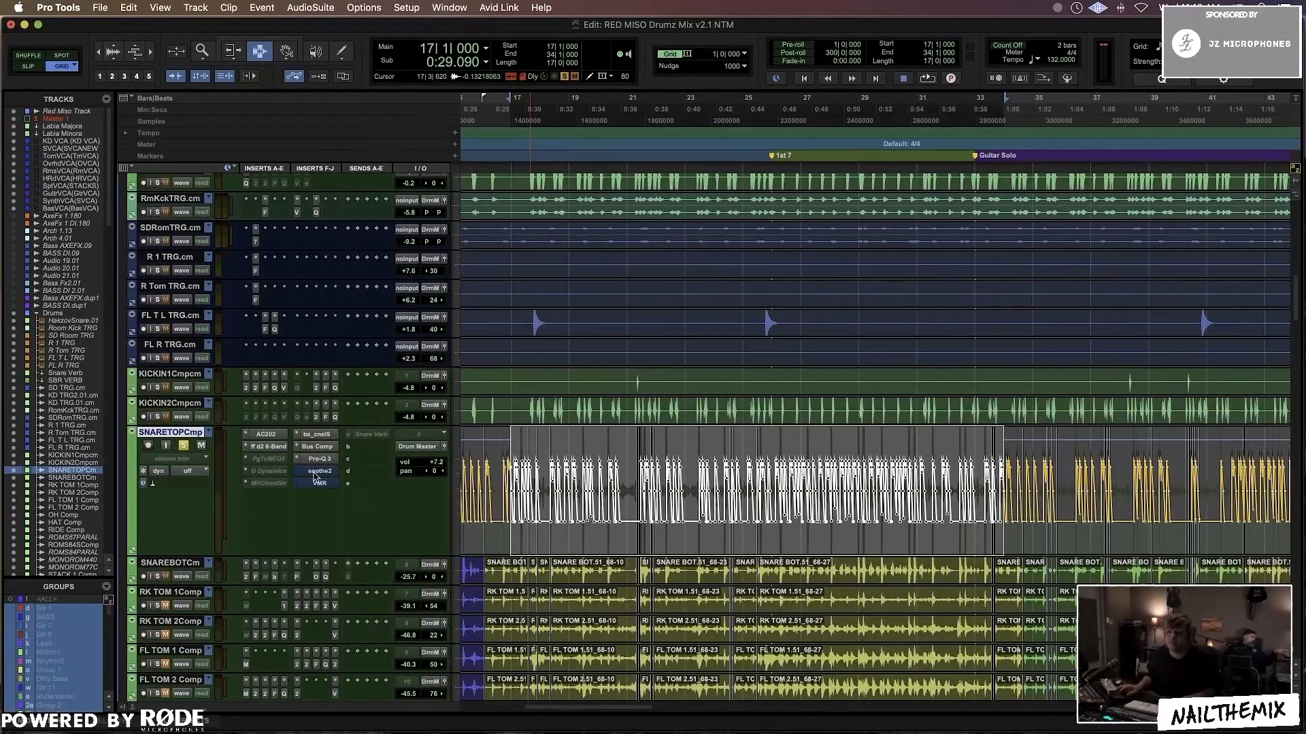
Step: Open soothe2 on the SNARETOPCmp track, compare the snare with it bypassed and active, and leave it active
click(315, 474)
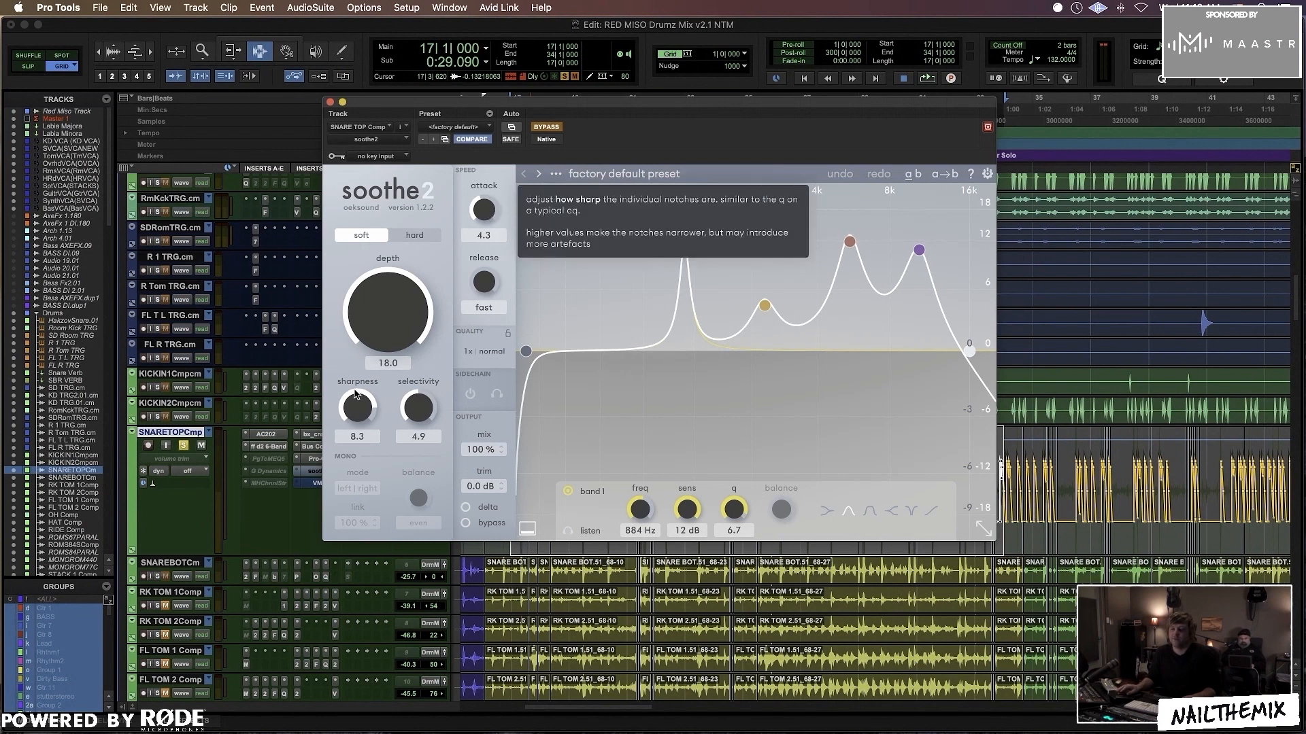
mouse_move(439, 432)
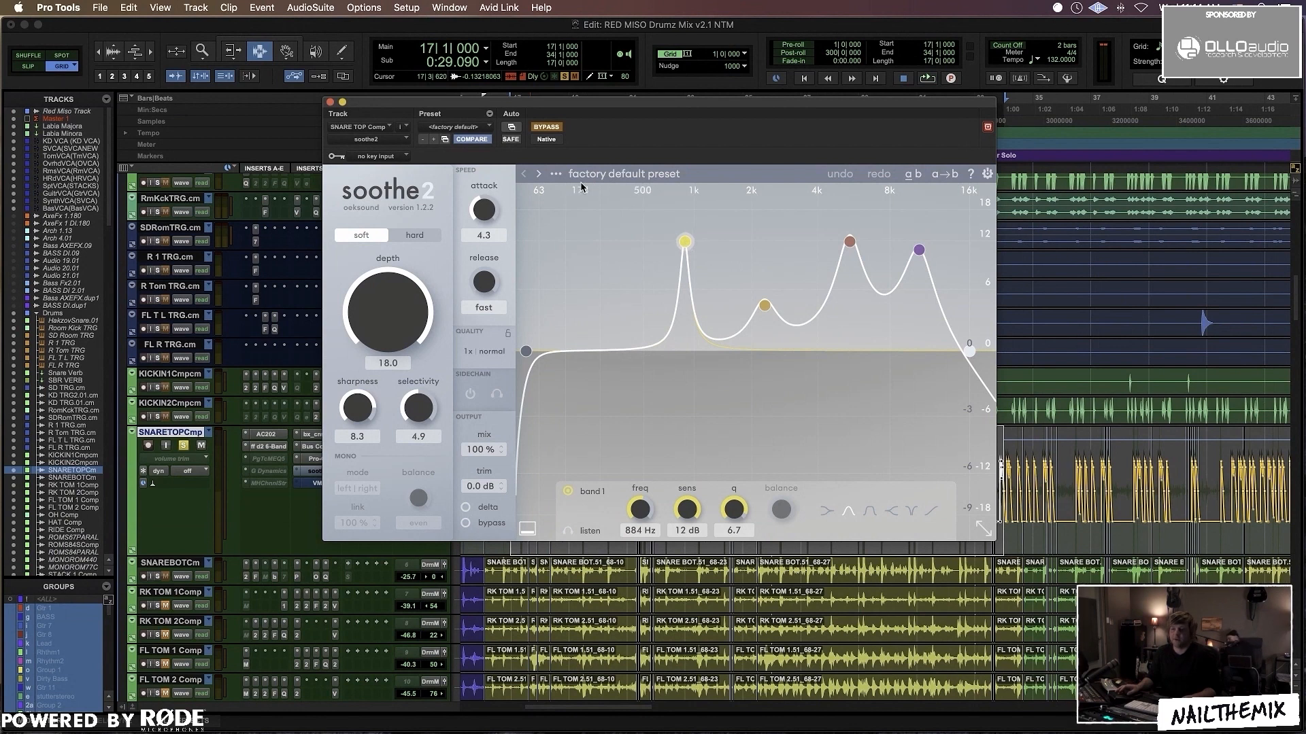
key(space)
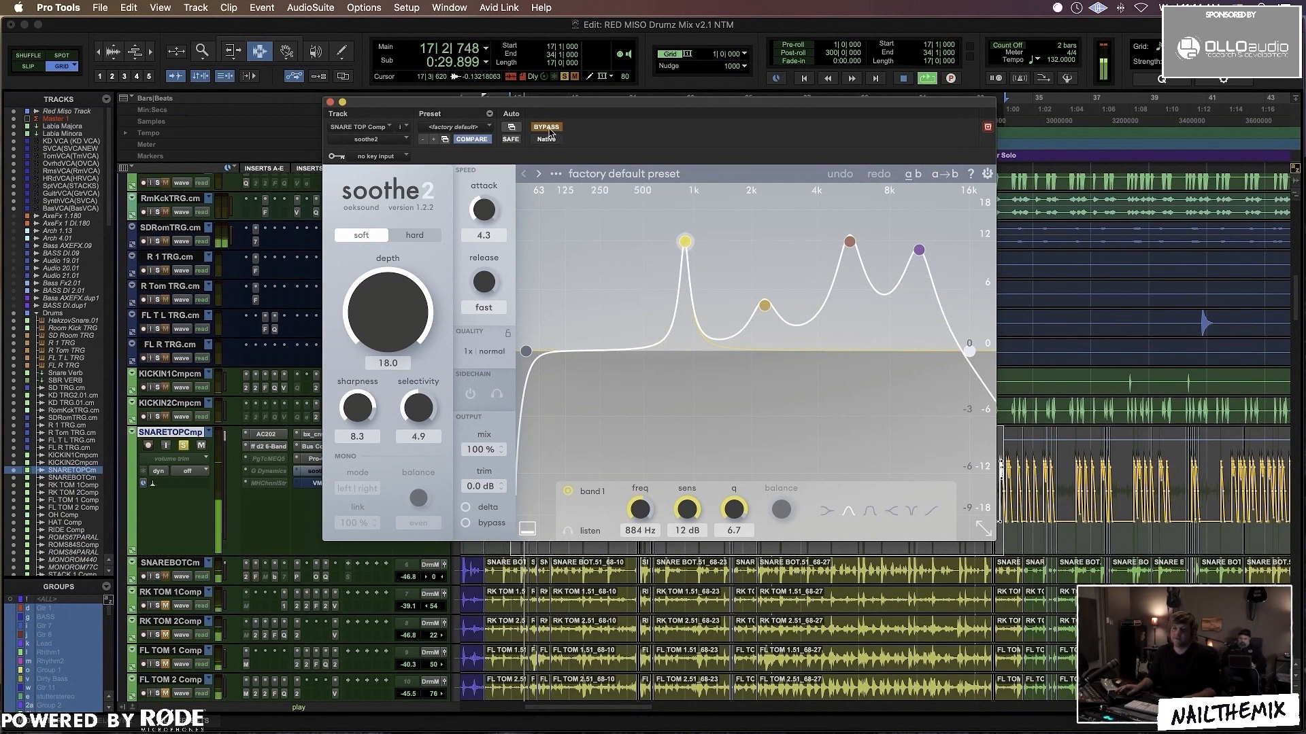
click(548, 128)
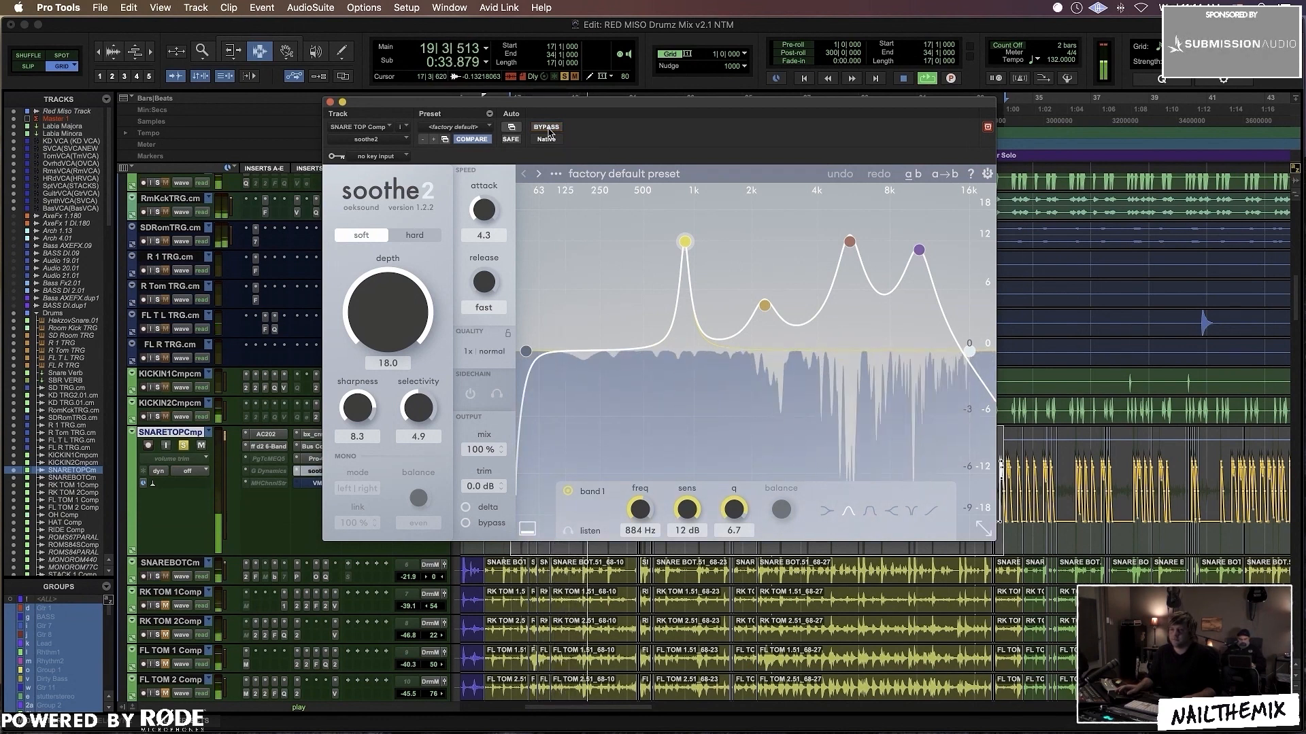
click(548, 128)
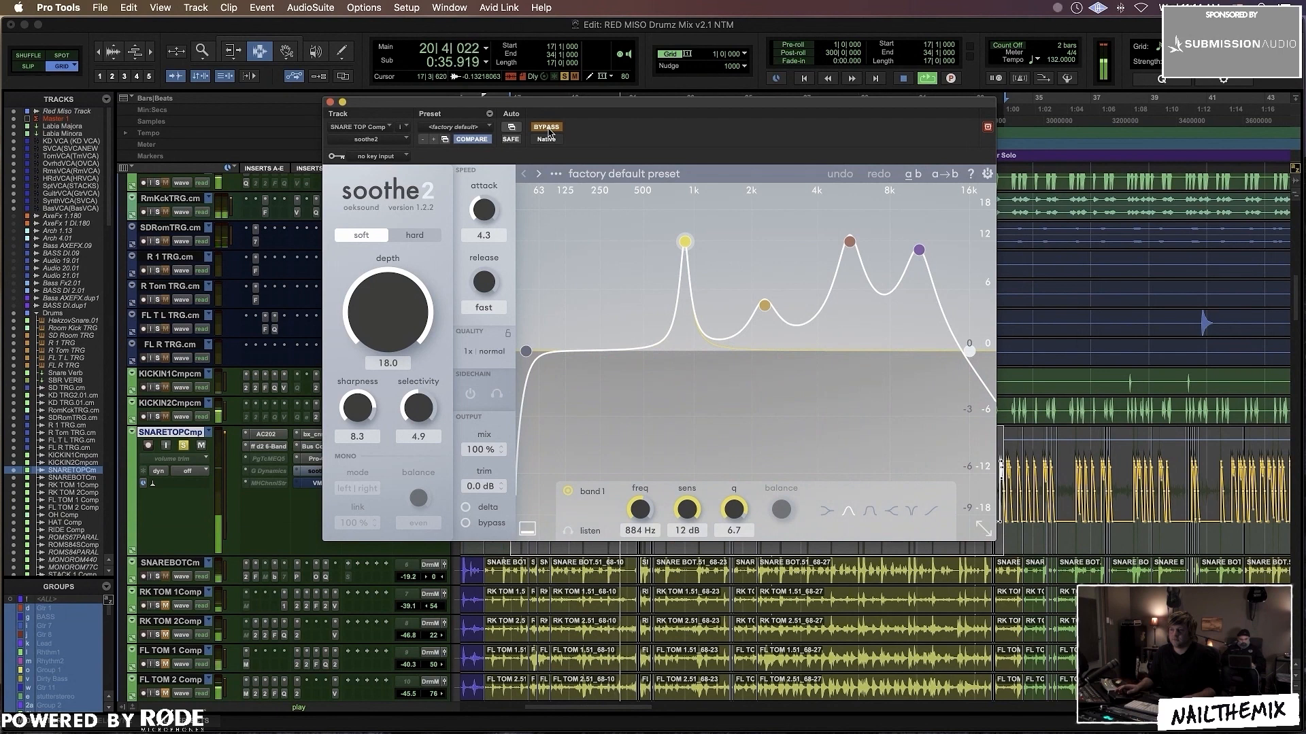
click(548, 127)
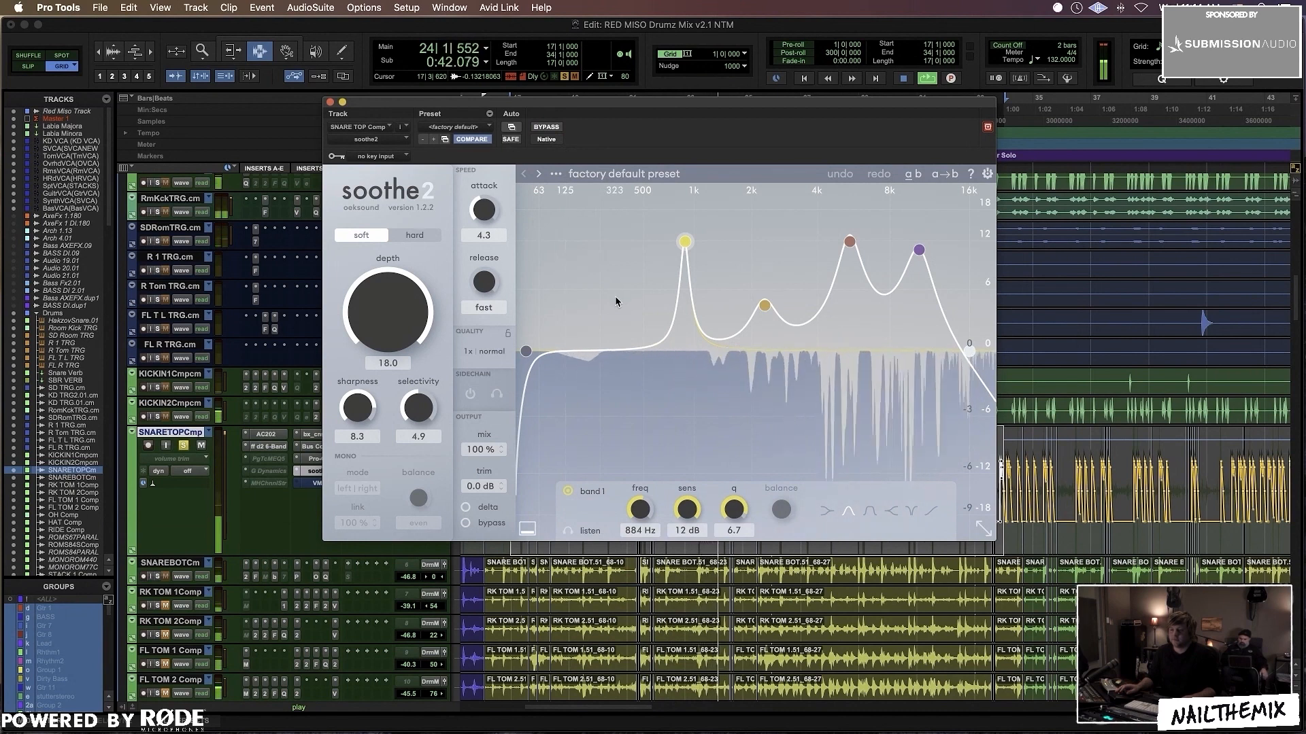
key(space)
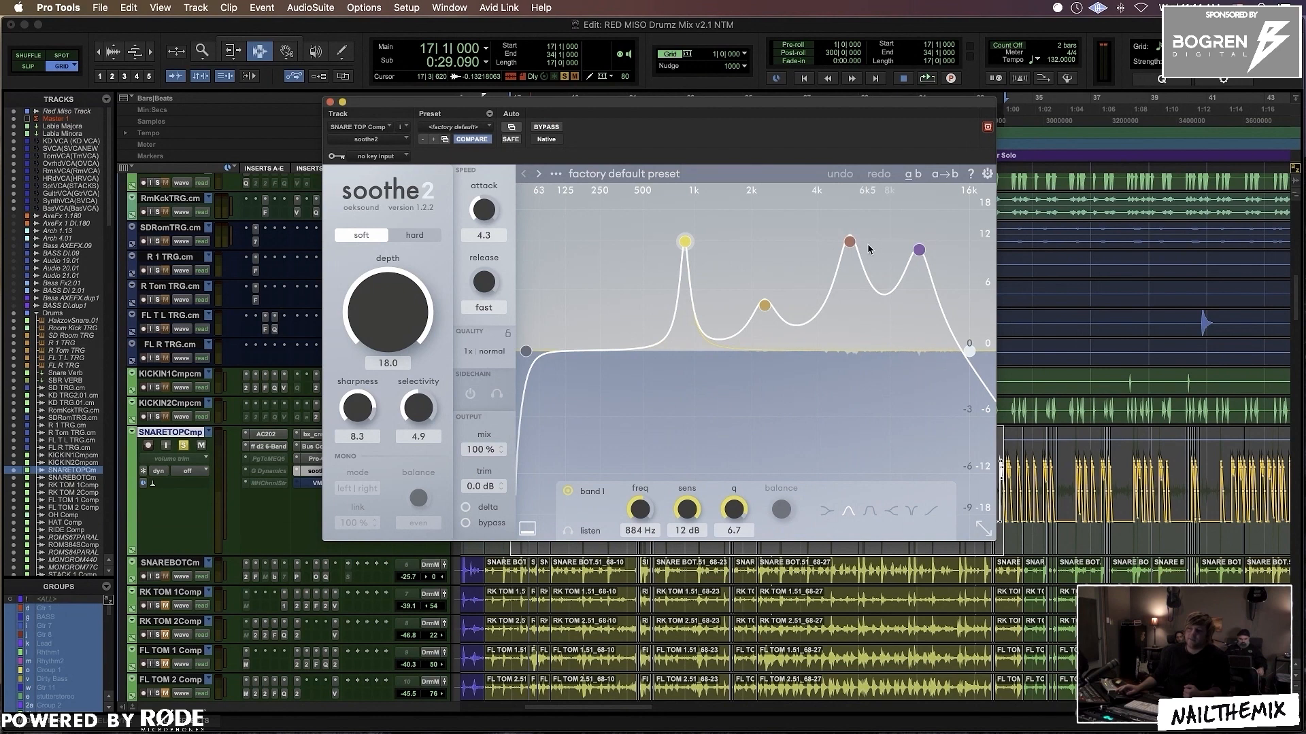
Step: Play the snare from bar 27 and set soothe2's band 1 frequency to 853 Hz while listening to that band
scroll(789, 596, up, 2)
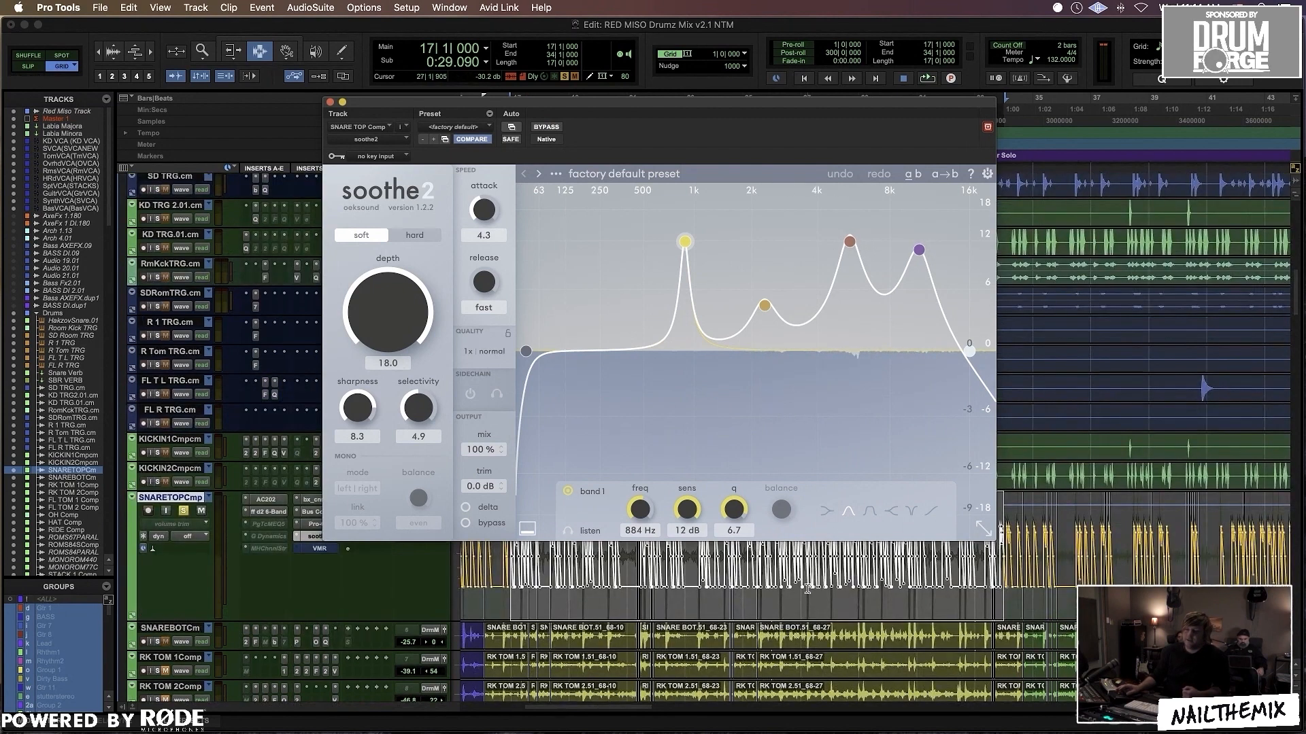
click(807, 589)
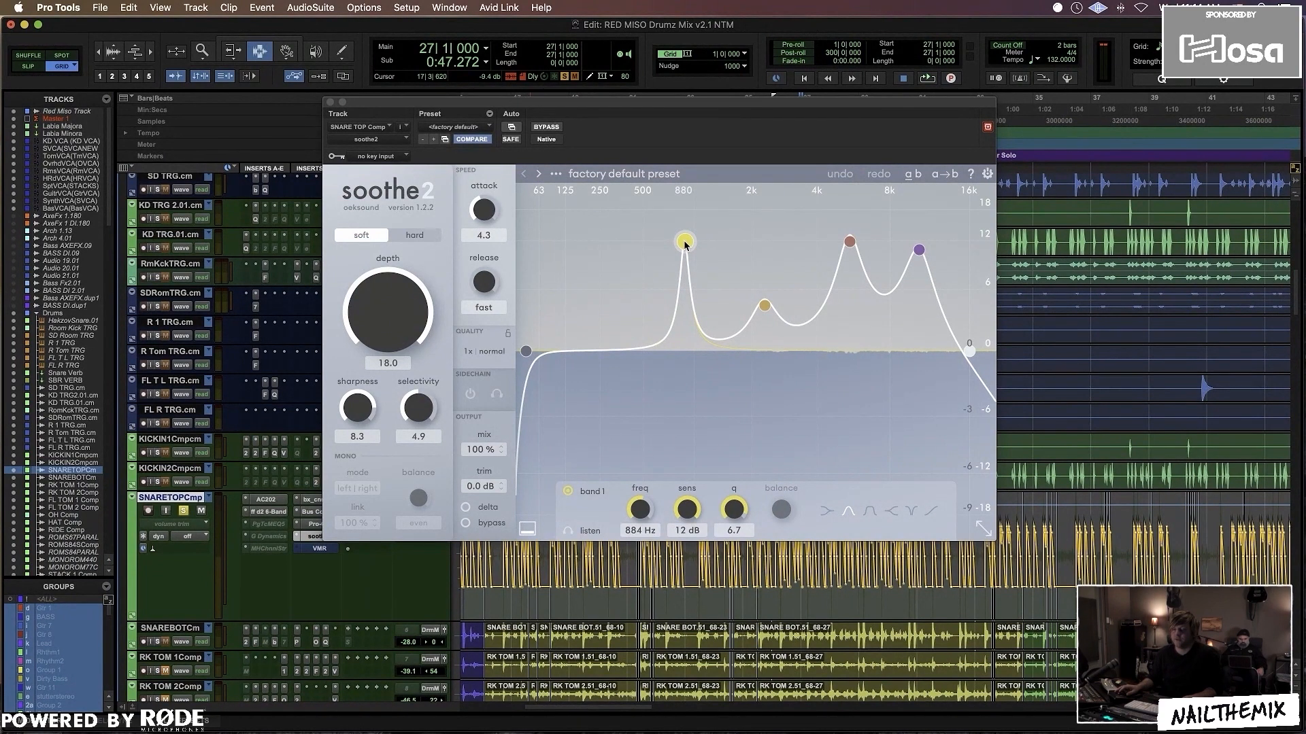
key(space)
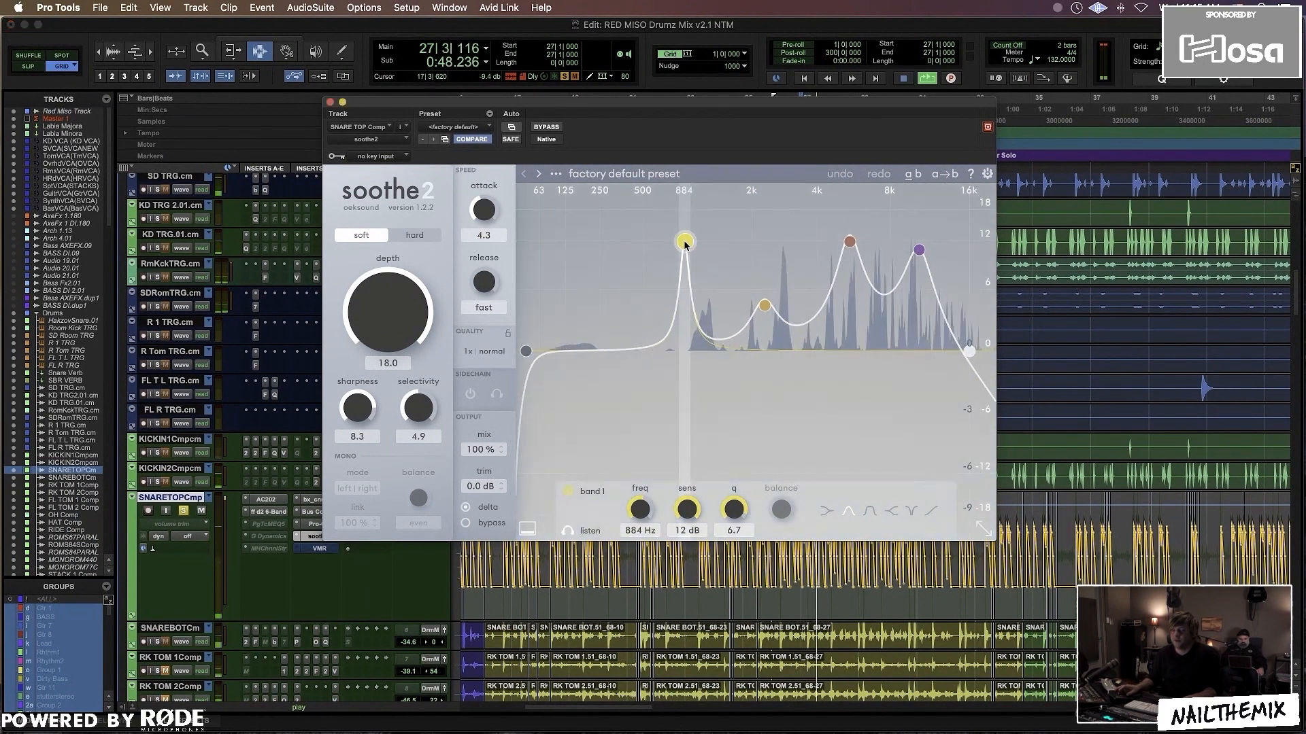
drag(684, 243, 681, 242)
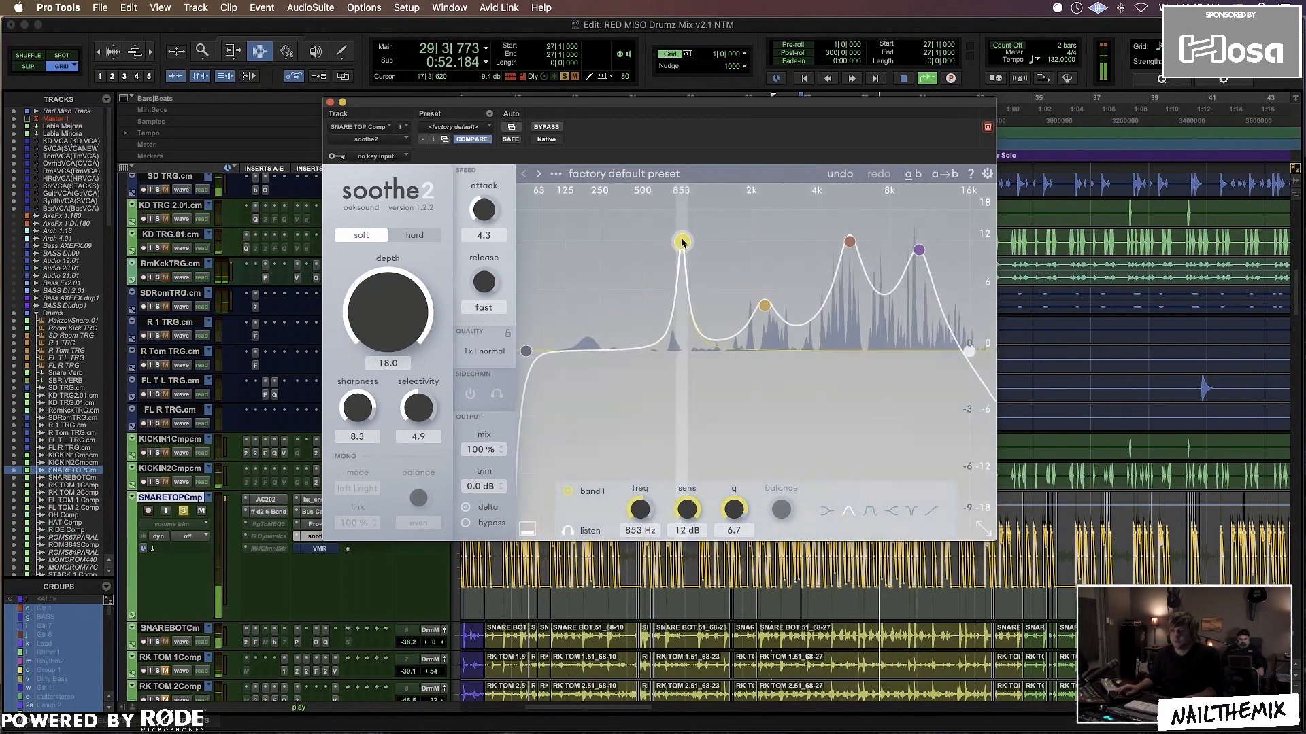
Step: Lower soothe2's band 1 frequency to 809 Hz in hard mode, then return to soft mode and stop playback
click(414, 235)
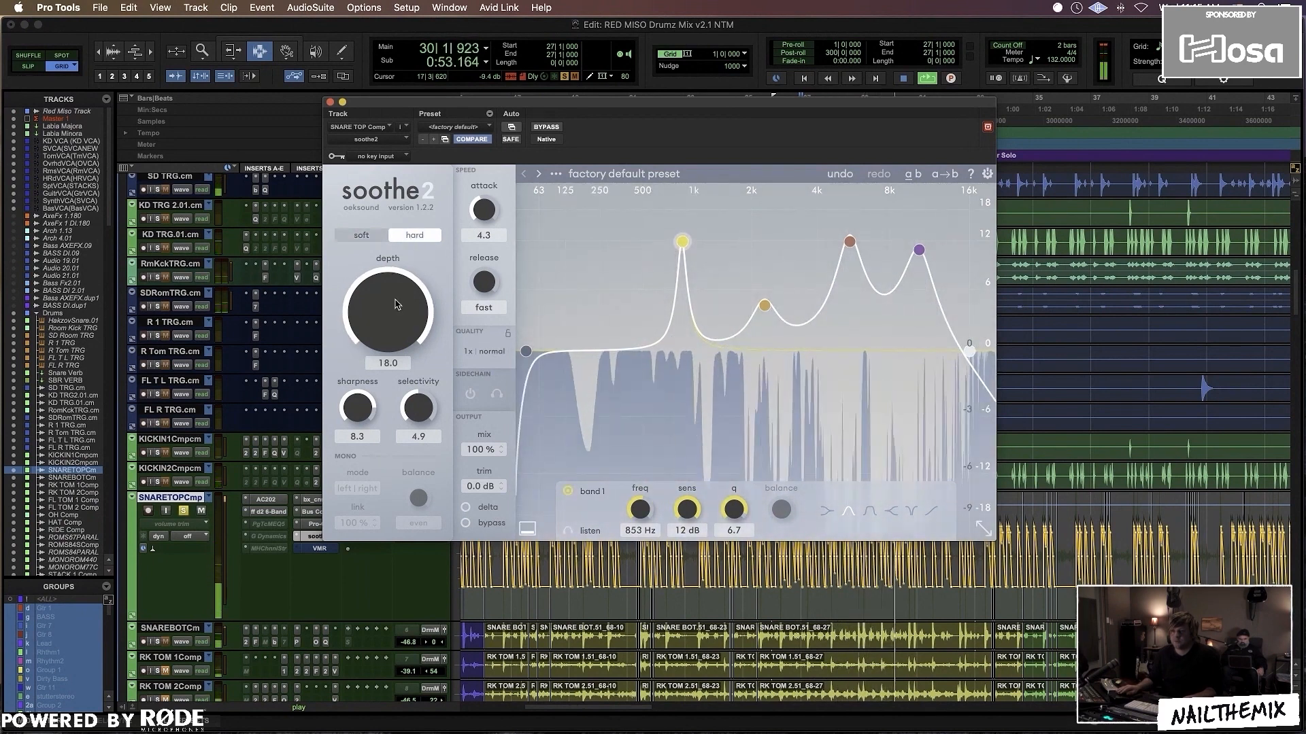
click(682, 242)
drag(683, 243, 679, 244)
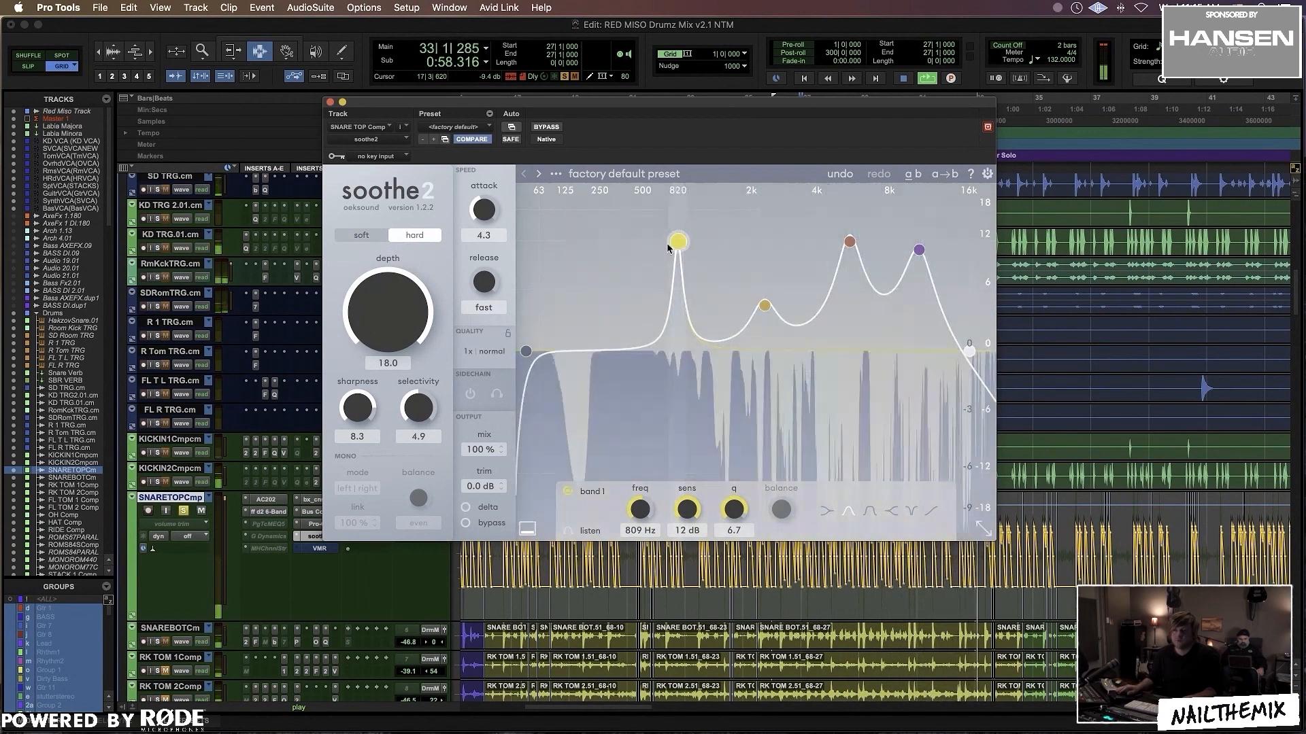
click(361, 235)
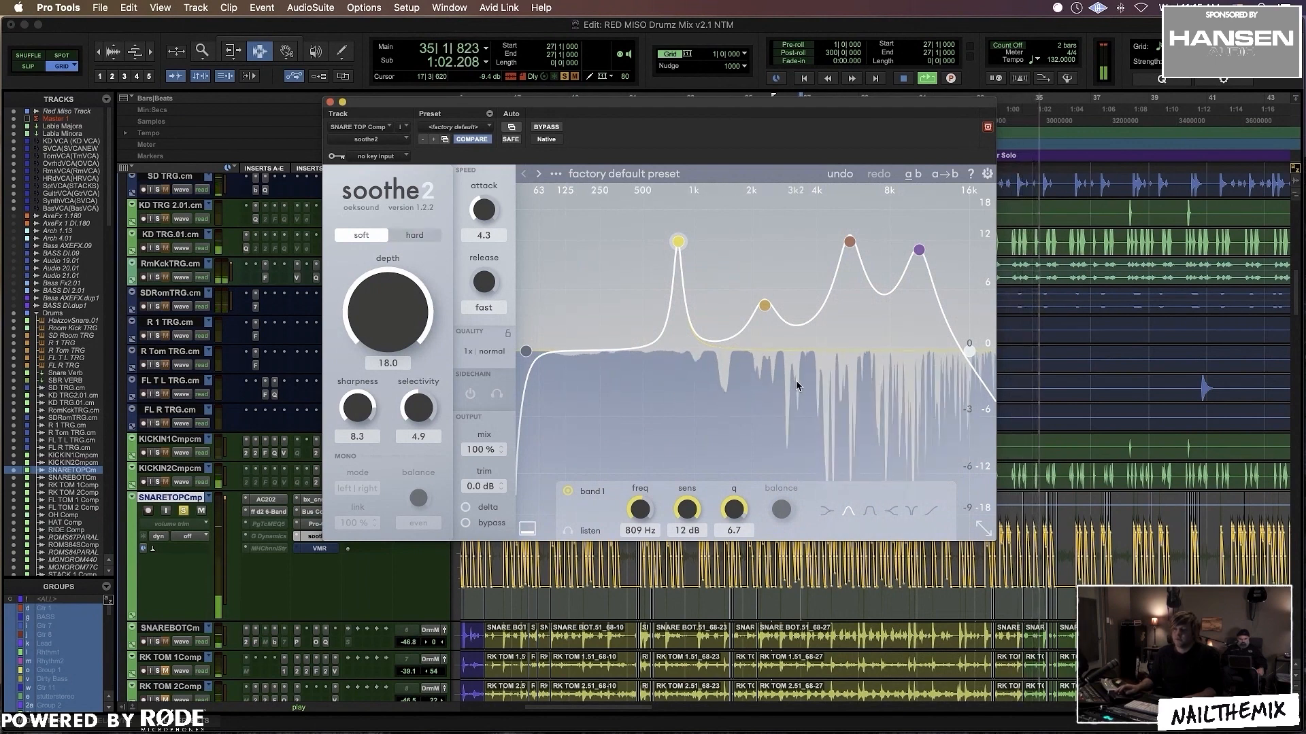
key(space)
Step: Listen to soothe2's bands 2, 3 and 4 one by one in hard mode during playback, and return to soft mode
click(416, 236)
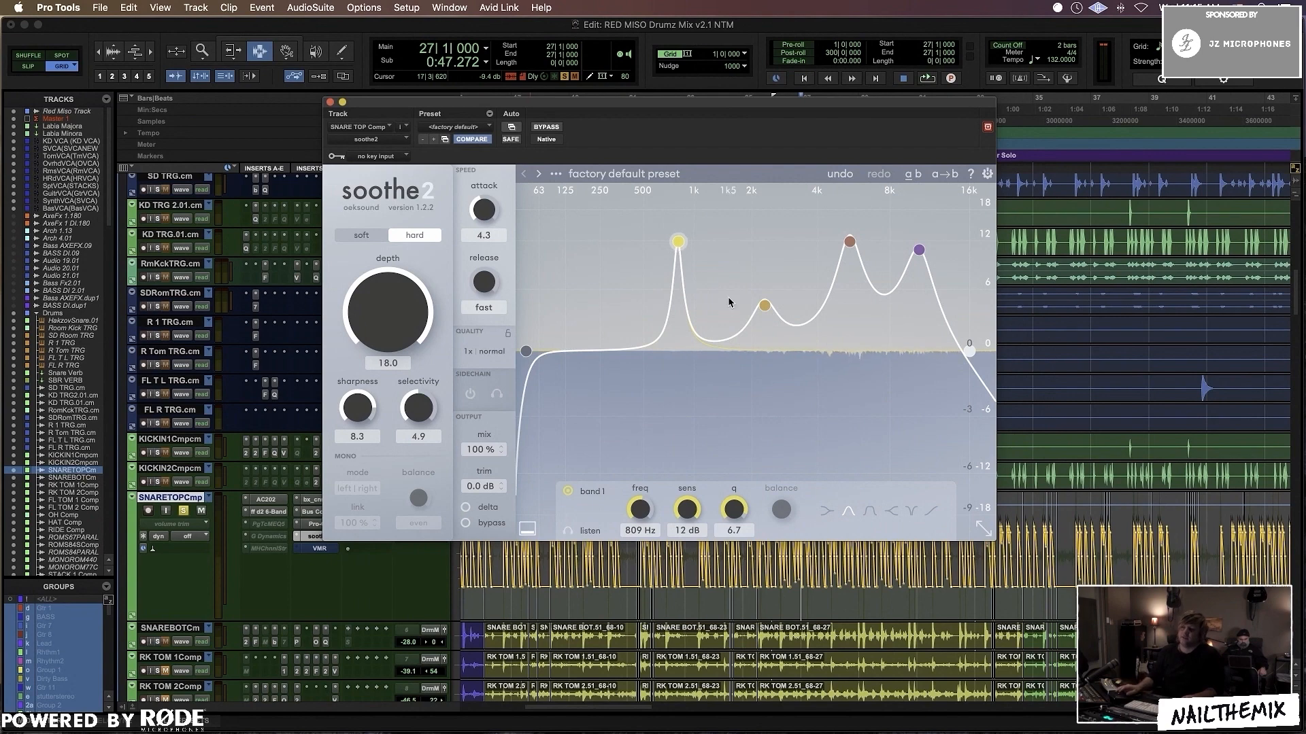
key(space)
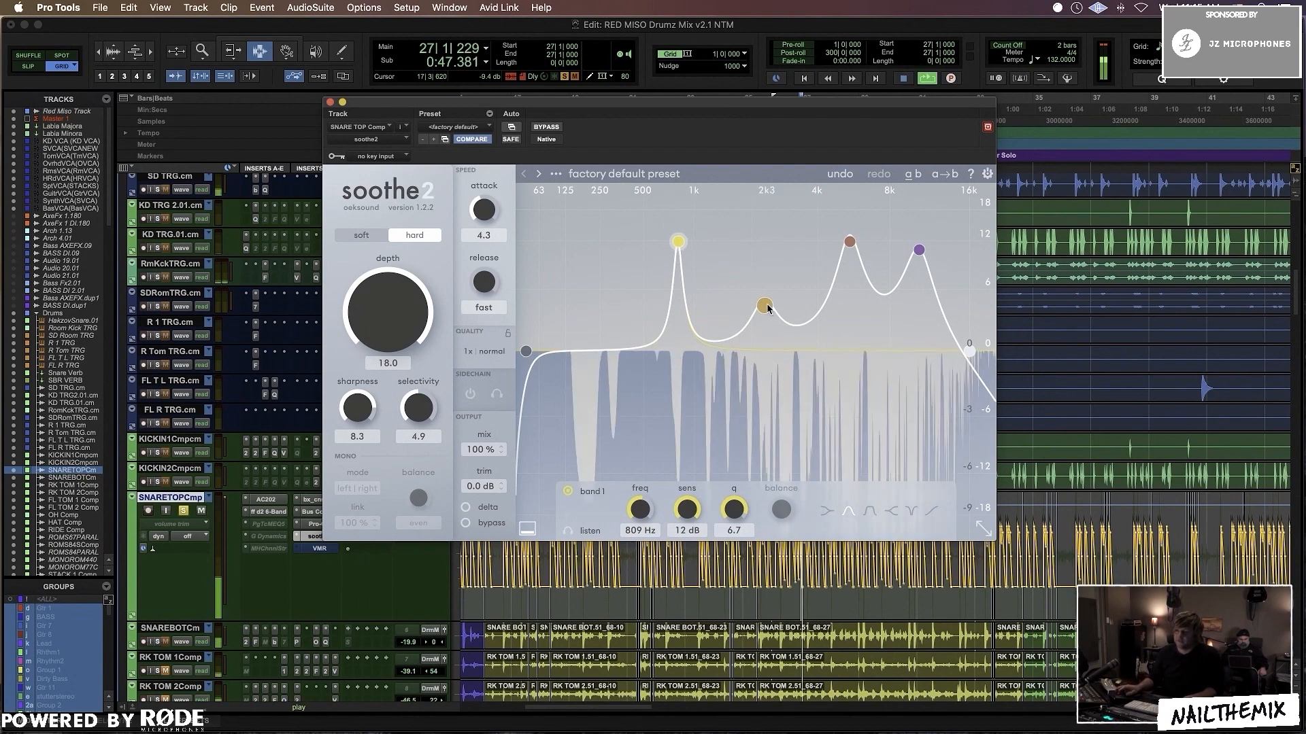
click(765, 306)
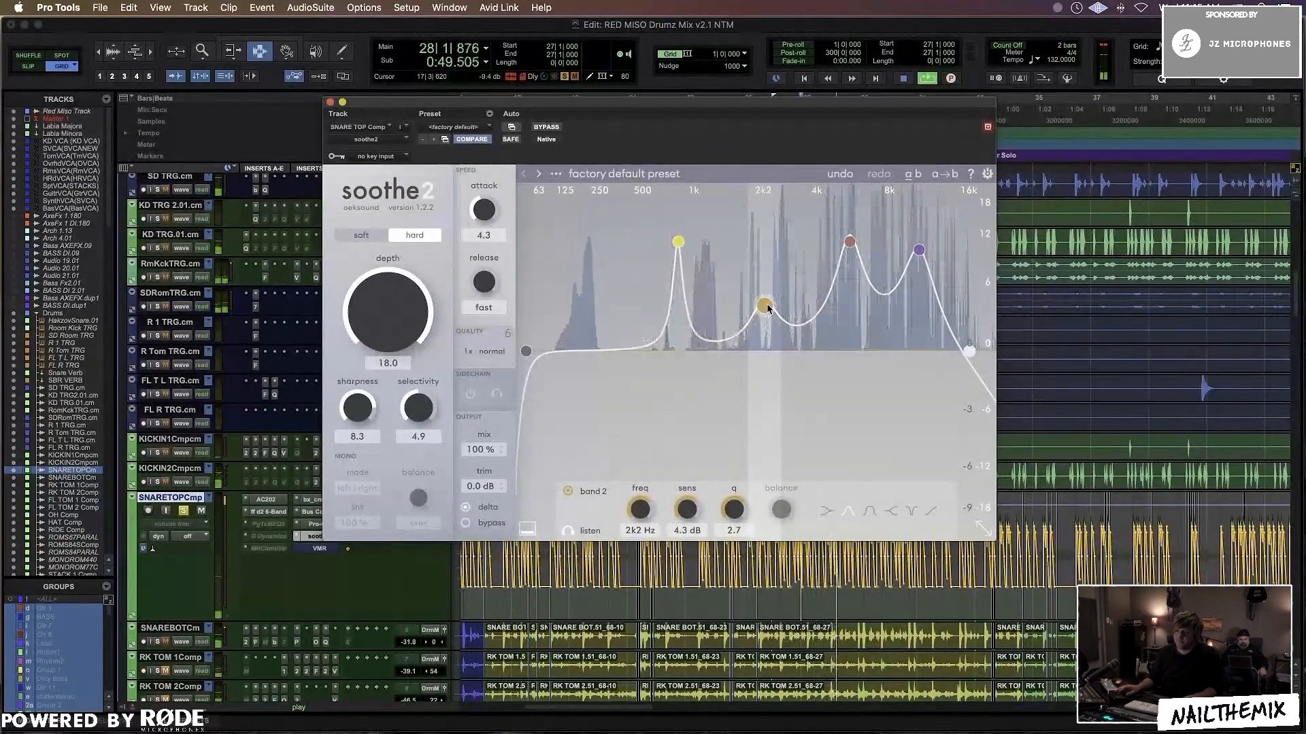
click(850, 241)
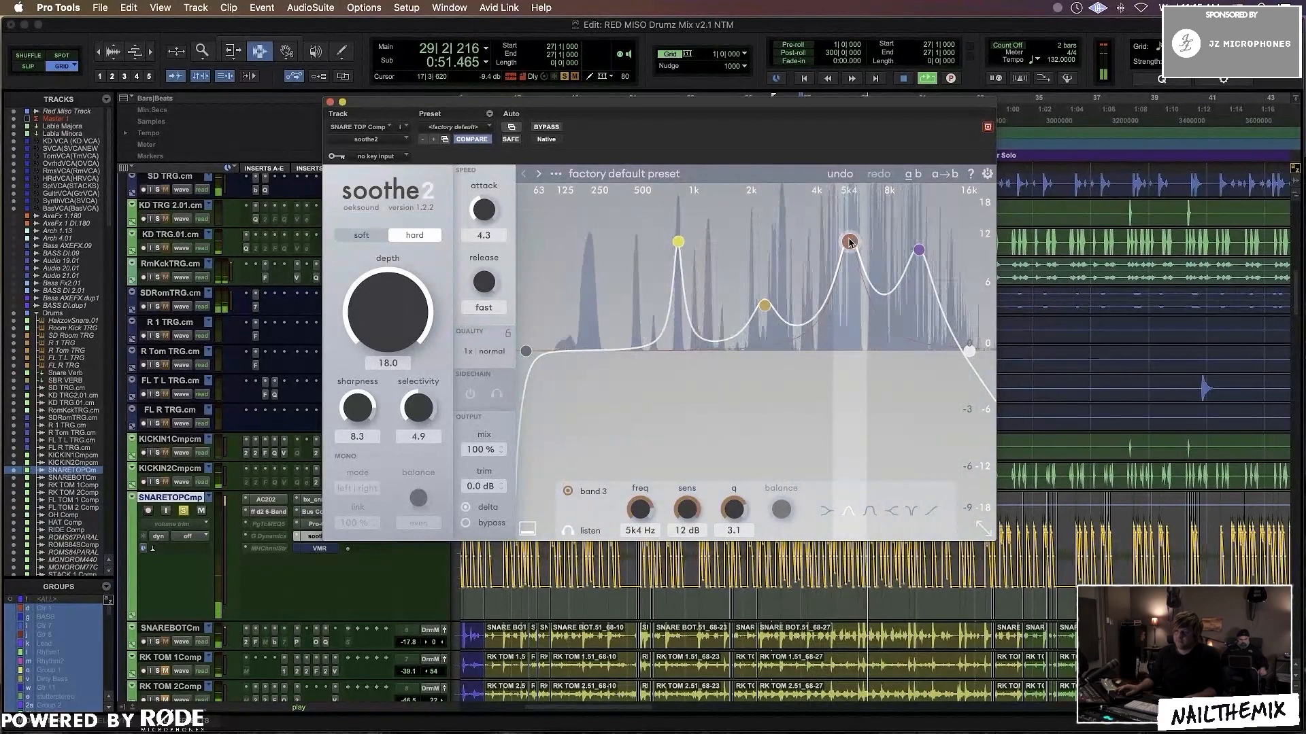
click(917, 250)
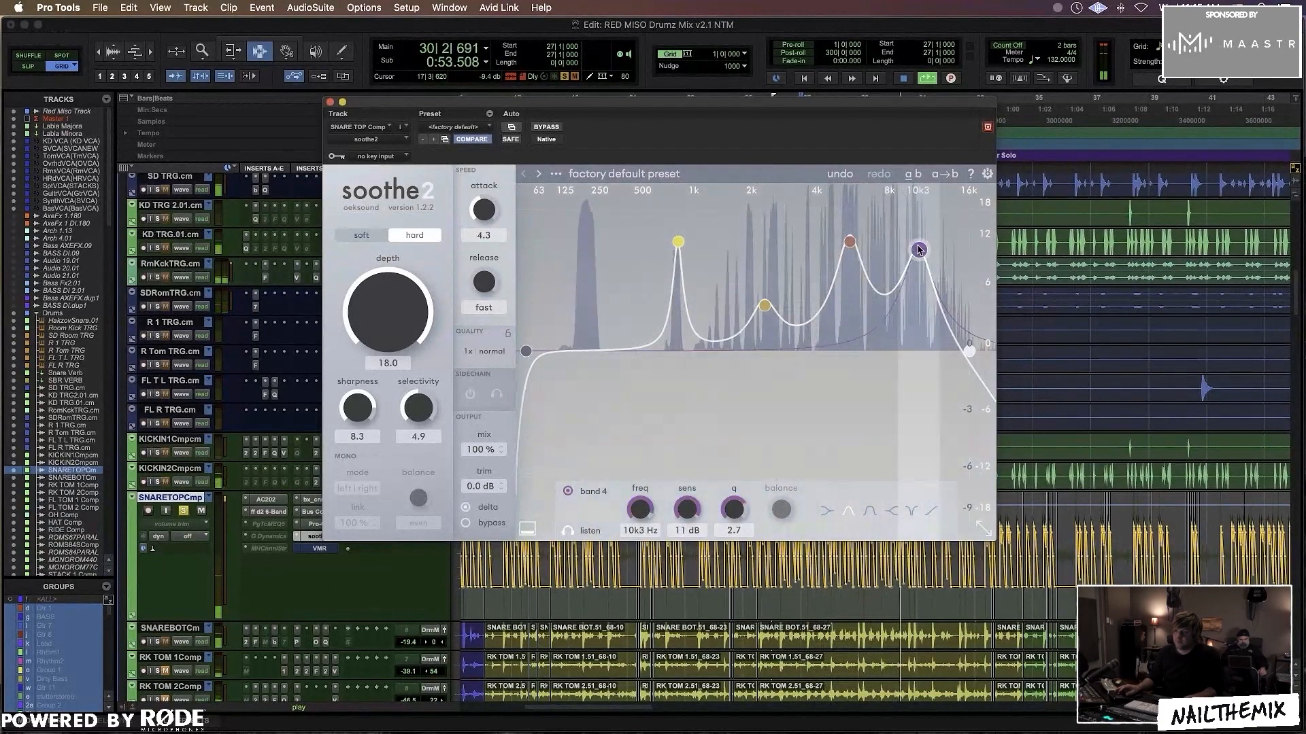
click(361, 234)
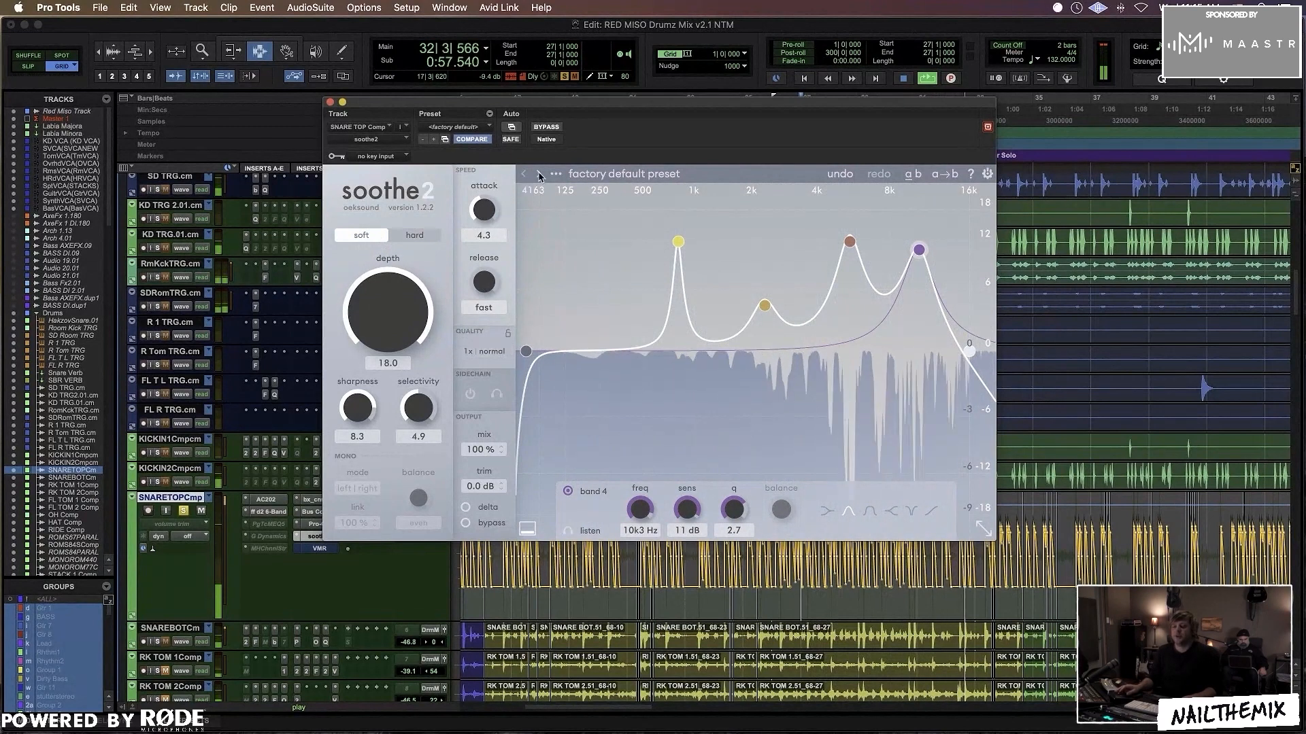
key(space)
Step: Compare the snare from bar 27 with soothe2 bypassed and active, and close the plugin with it active
click(547, 127)
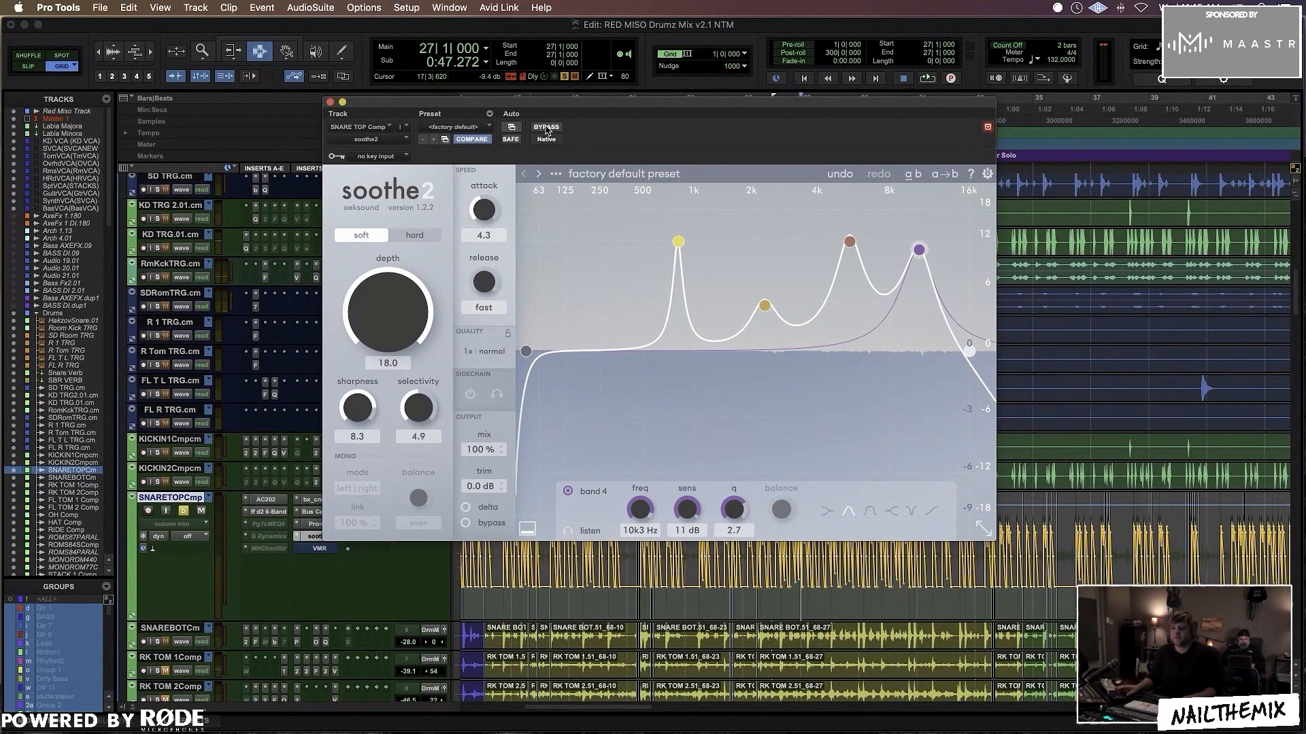
key(space)
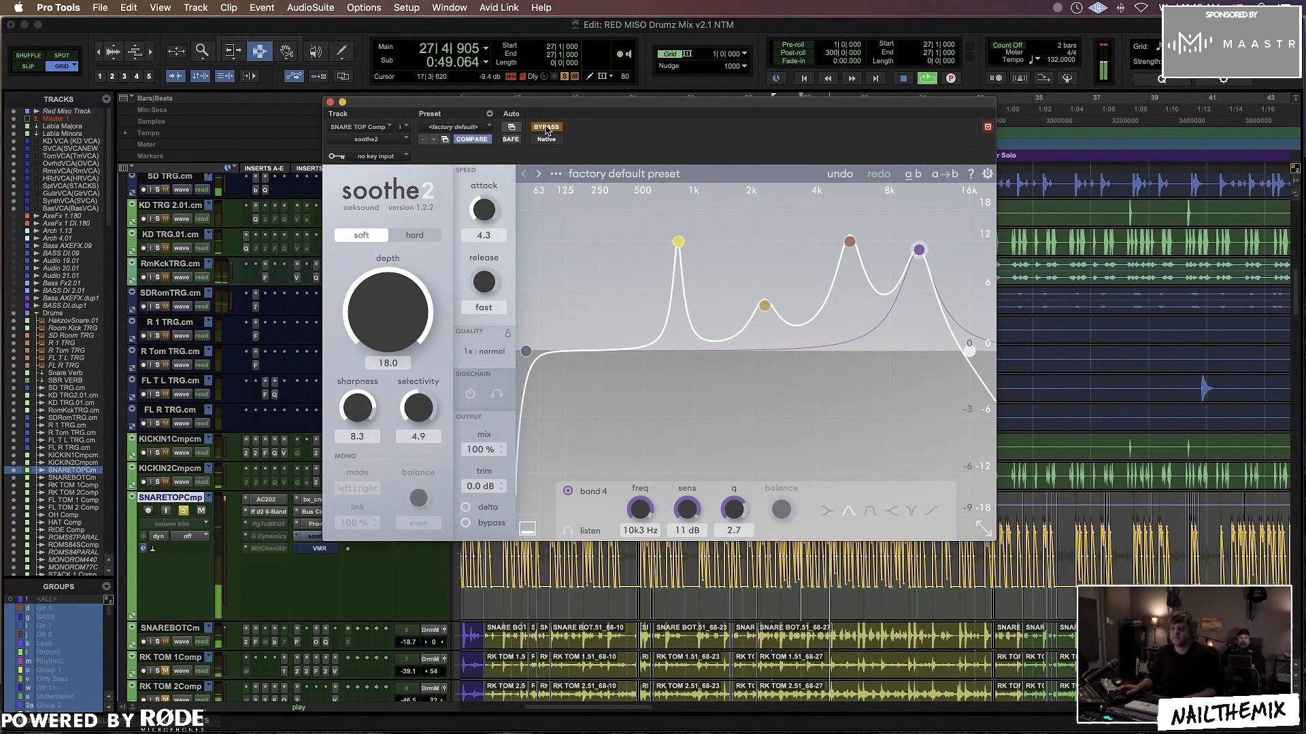
click(546, 127)
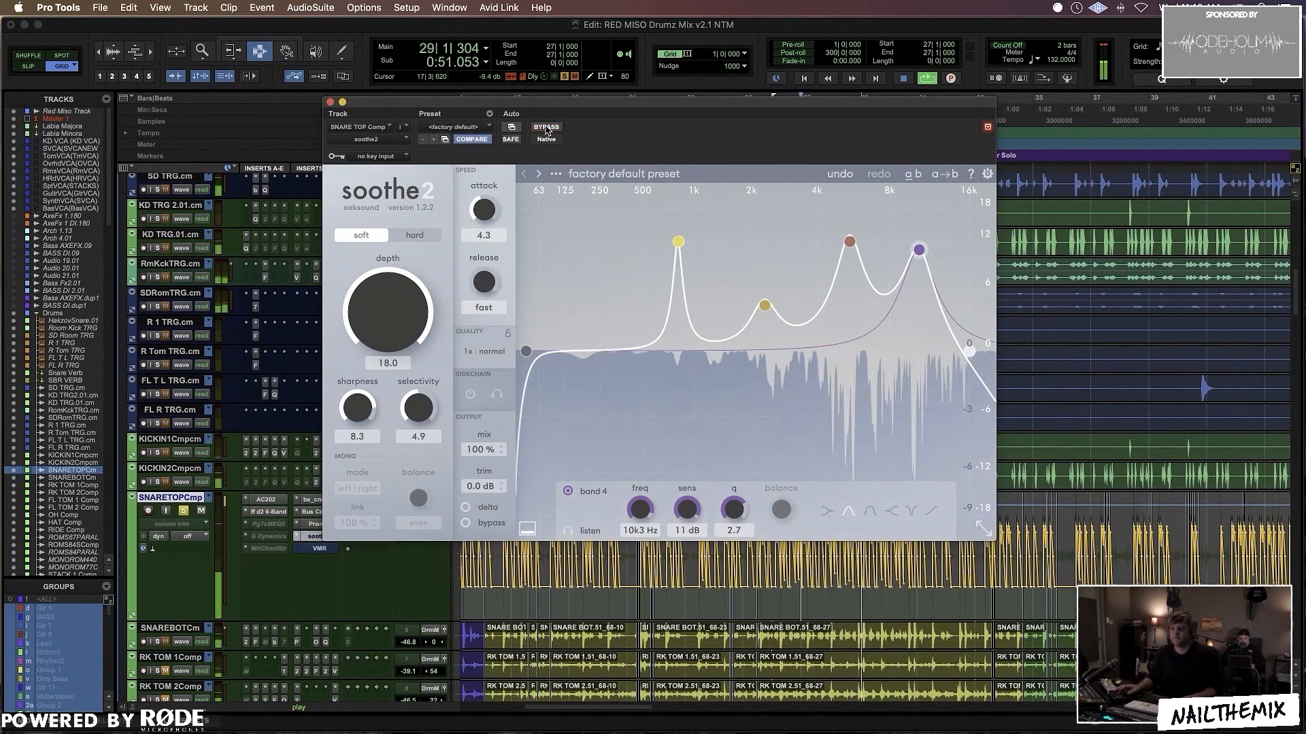
key(space)
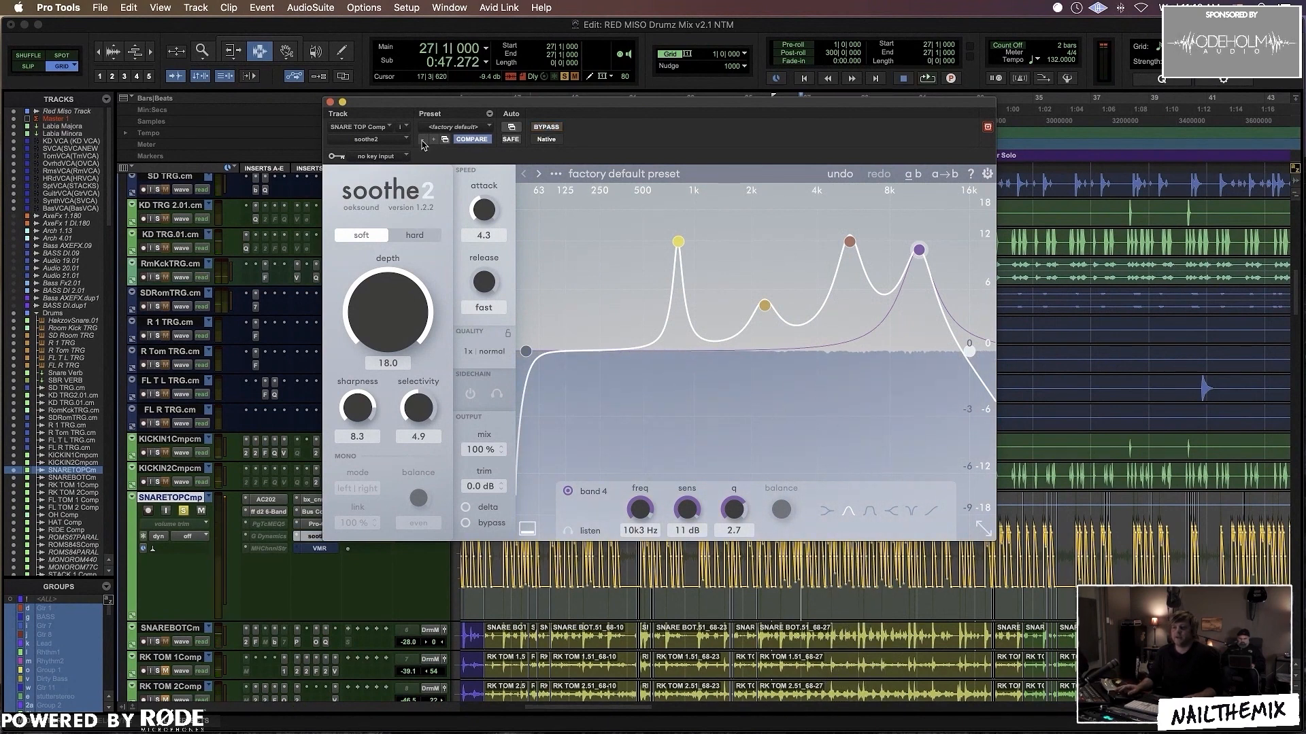
key(super+w)
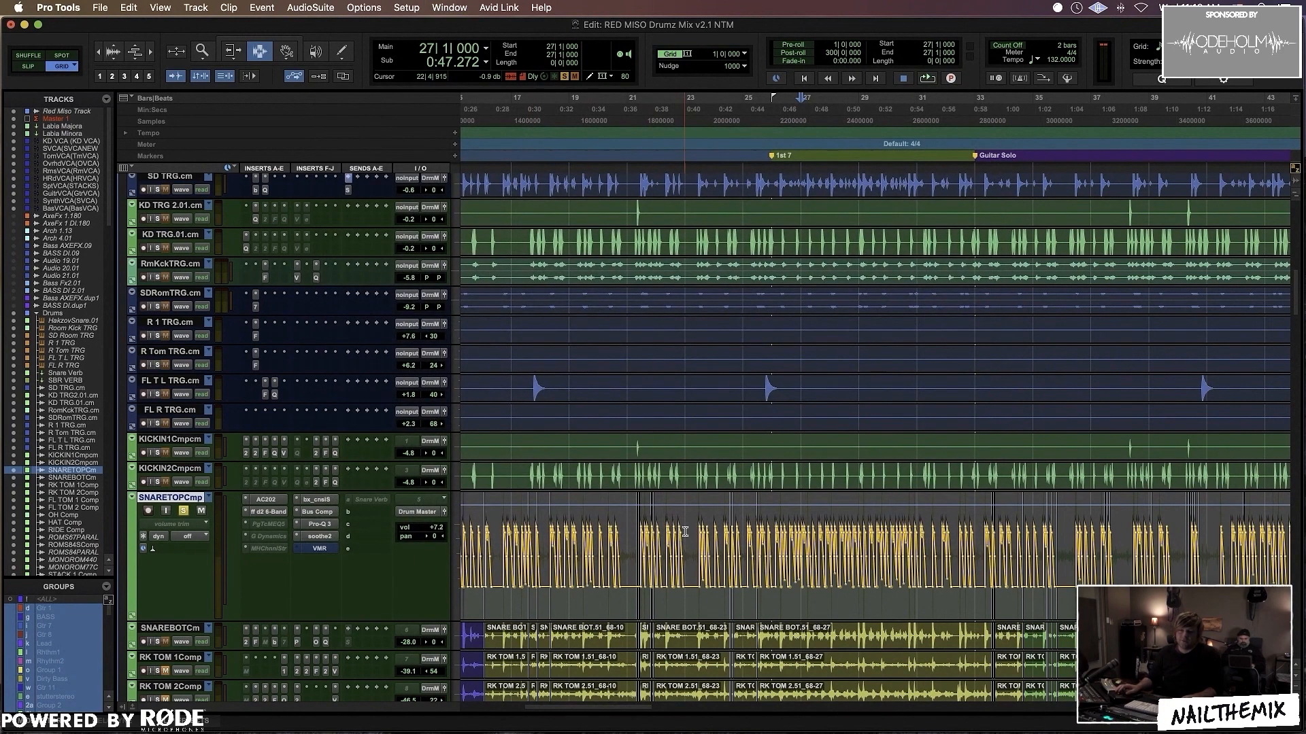
Step: Open the Virtual Mix Rack on the SNARETOPCmp track and audition the snare, taking the plugin out of bypass during playback
scroll(736, 566, right, 5)
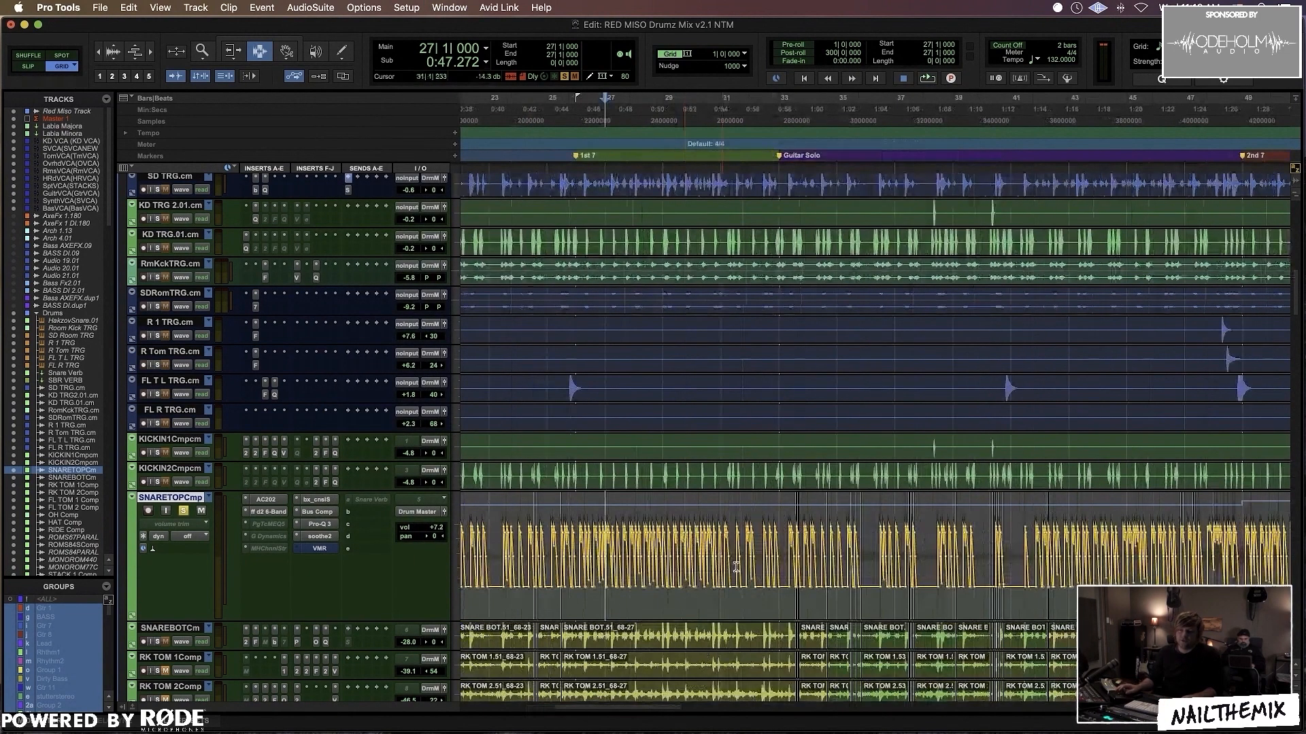
click(318, 549)
drag(450, 105, 609, 77)
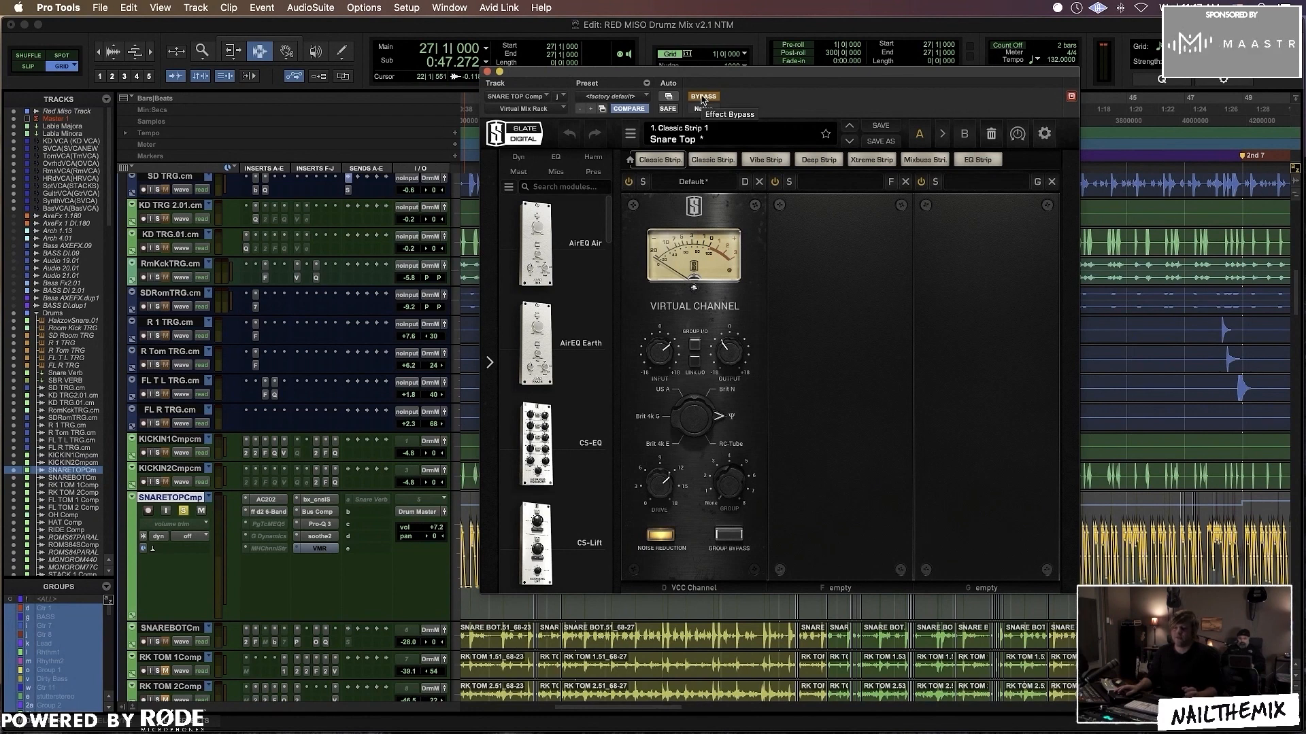
key(space)
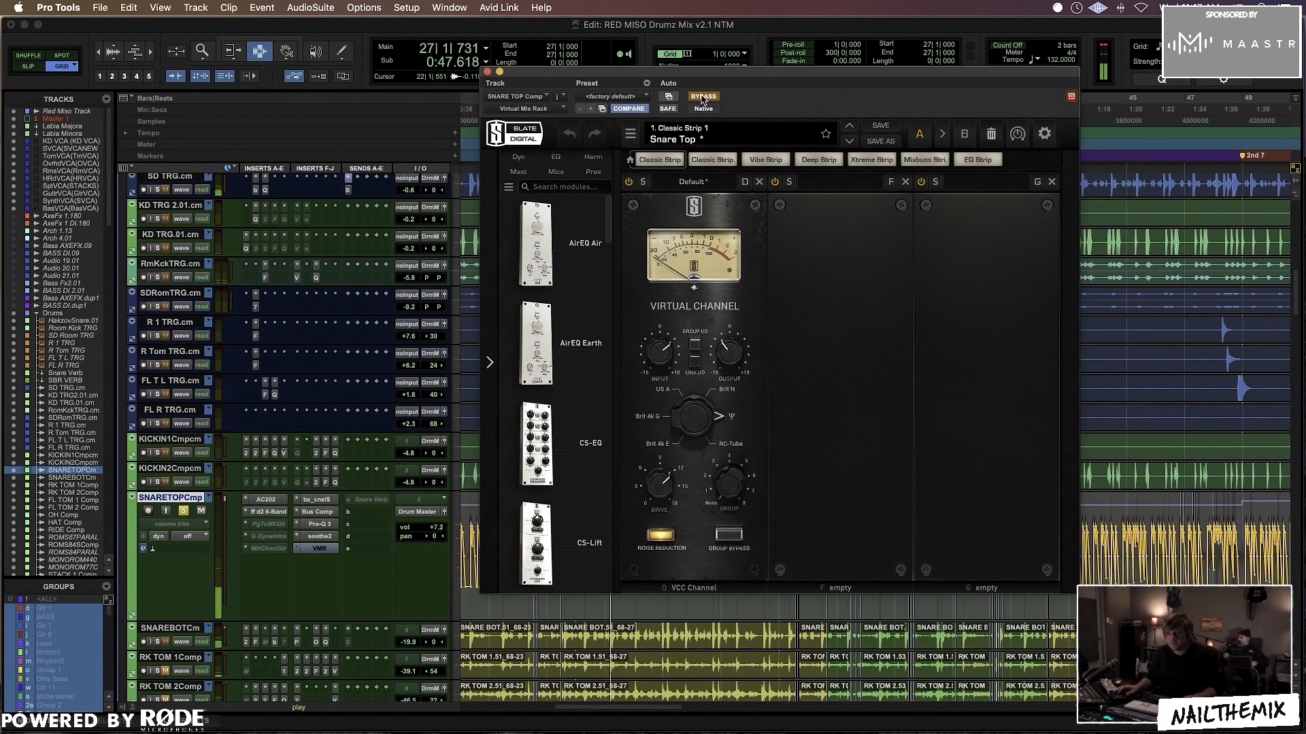
click(702, 97)
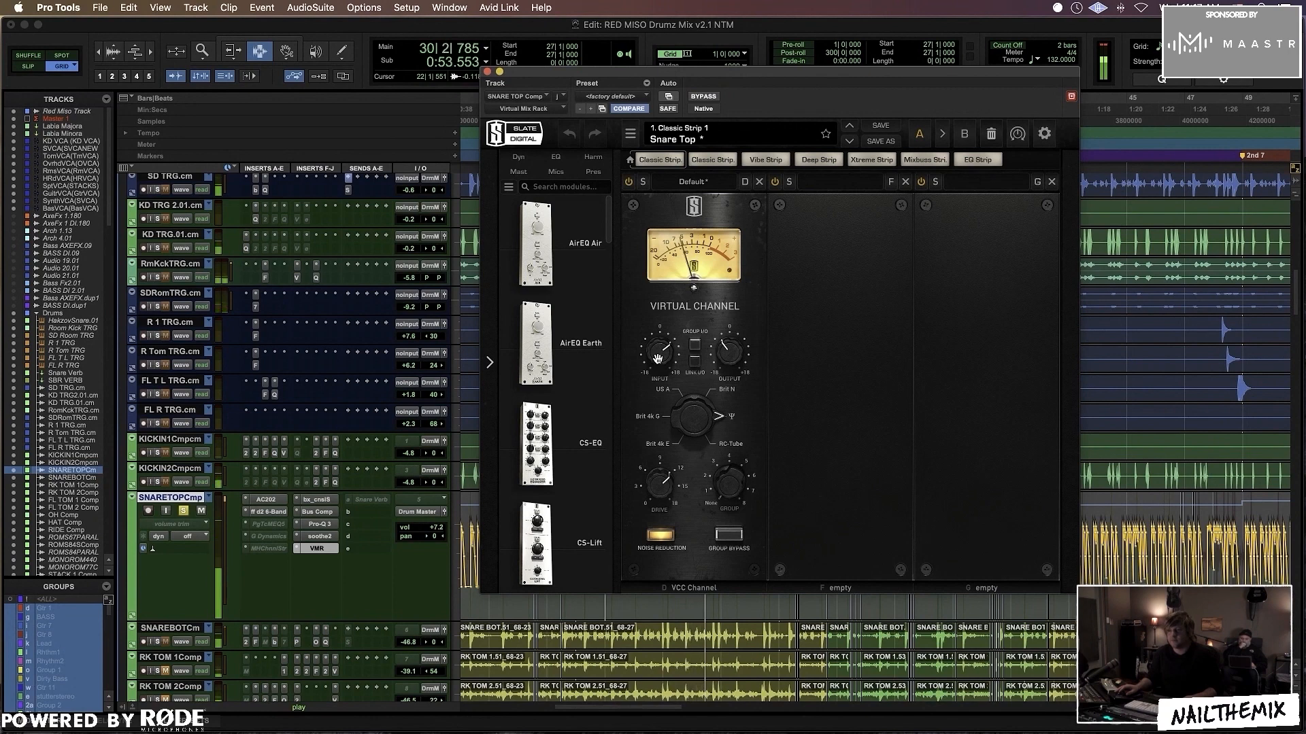
Step: Adjust the Virtual Channel's input gain while auditioning the snare from bar 27, and stop playback
key(space)
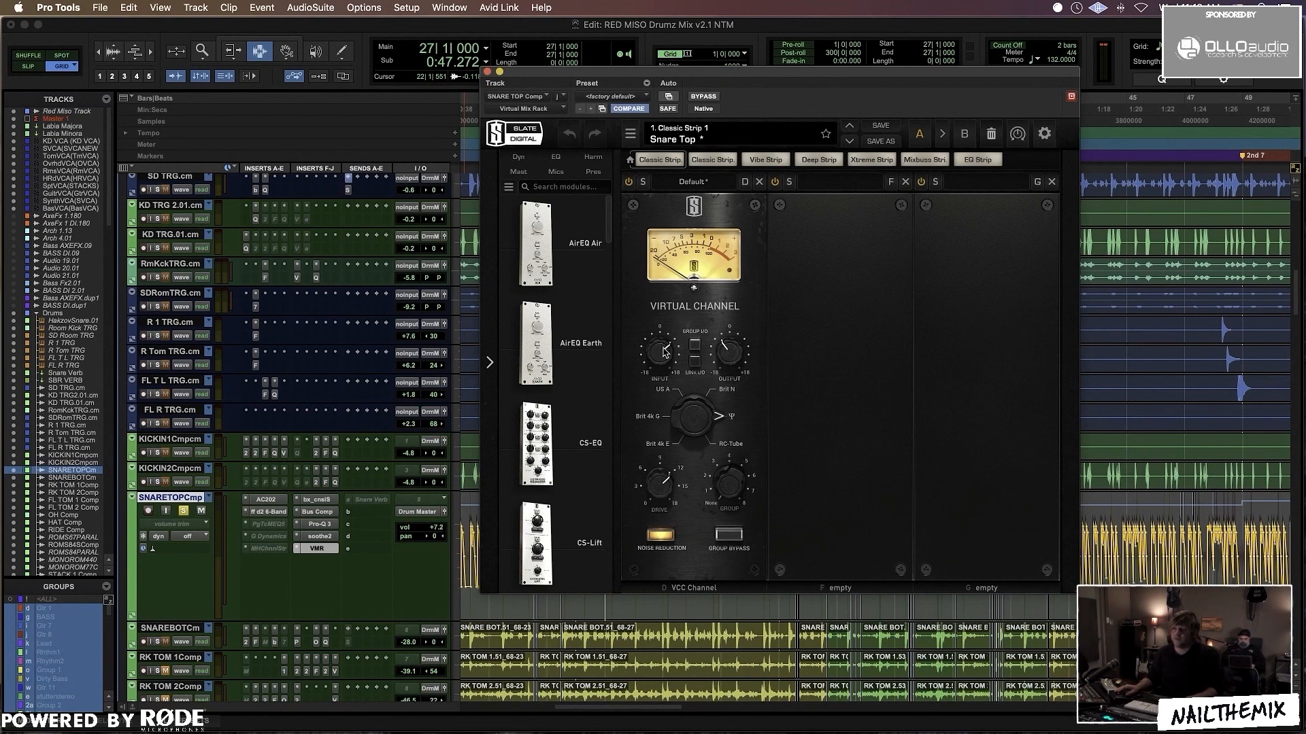
key(space)
mouse_move(663, 353)
mouse_down()
mouse_move(658, 318)
mouse_move(658, 344)
mouse_up()
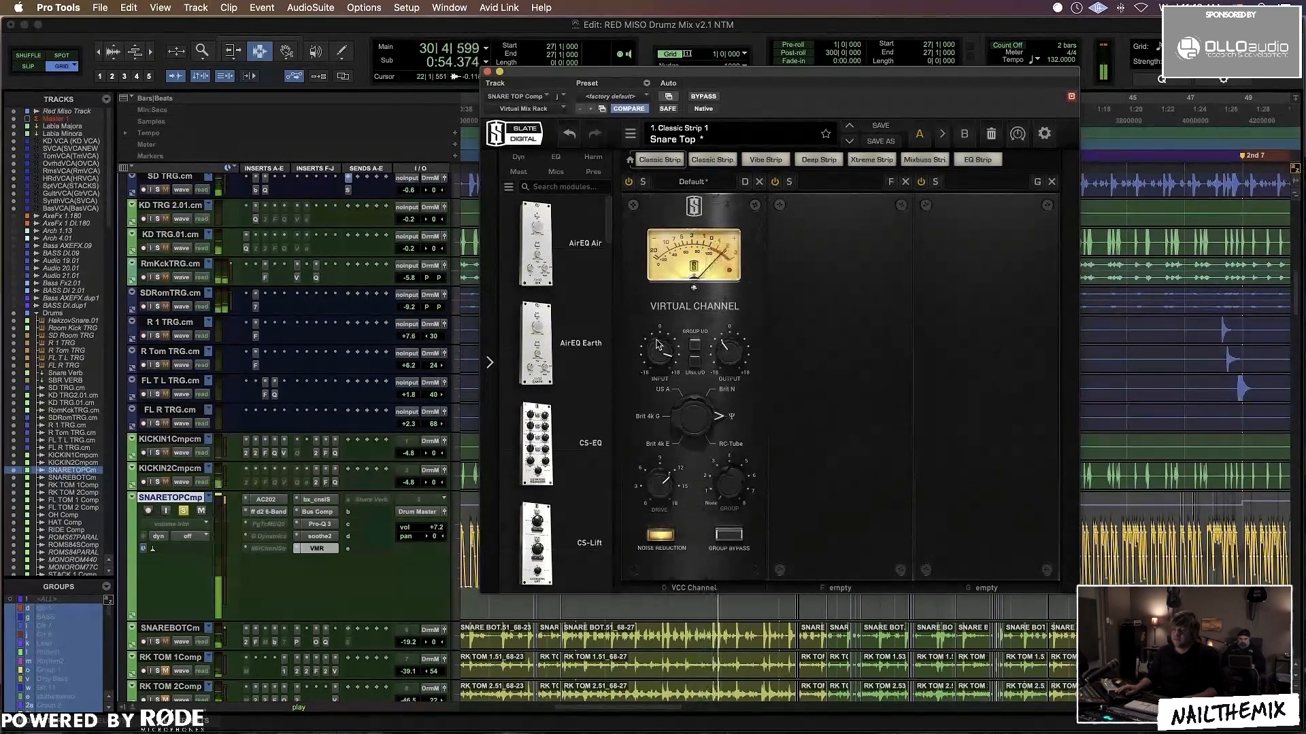
key(space)
mouse_move(729, 358)
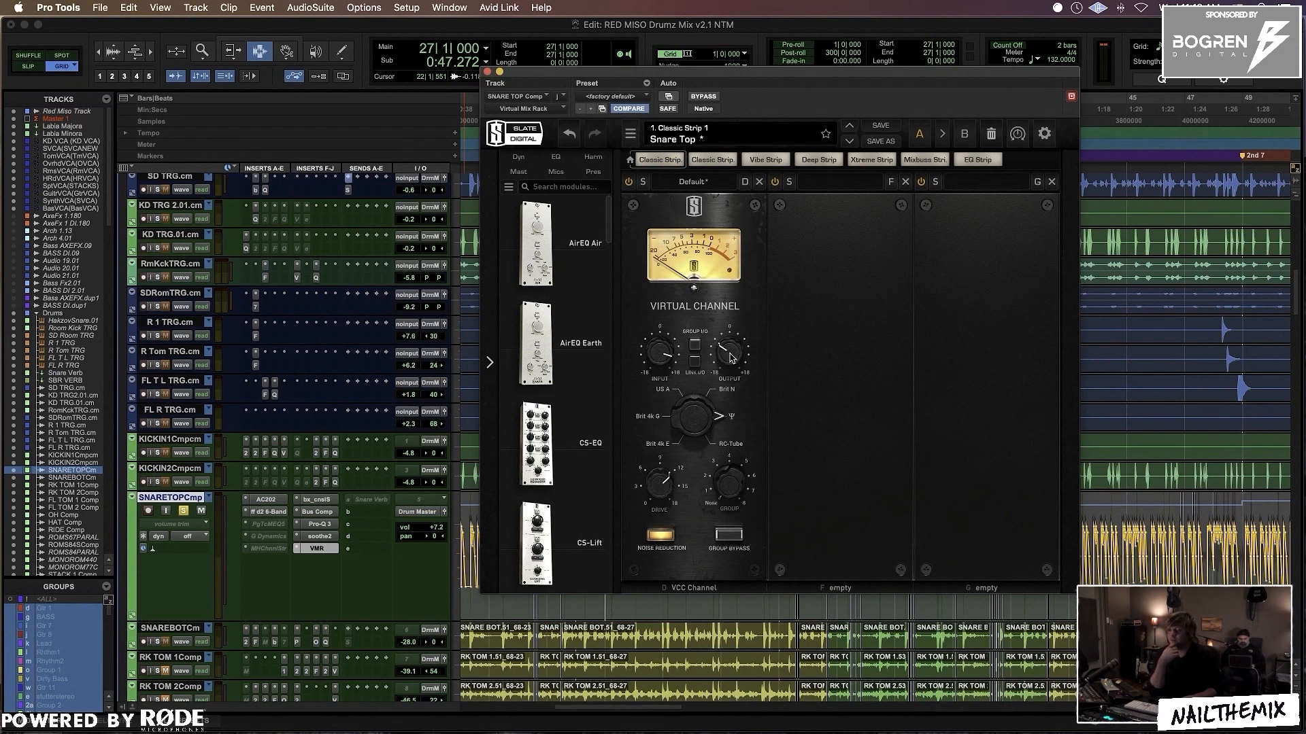
Step: During playback, set the Virtual Channel's input to about +5.2 dB and output to about -8.4 dB, close the plugin and stop
key(space)
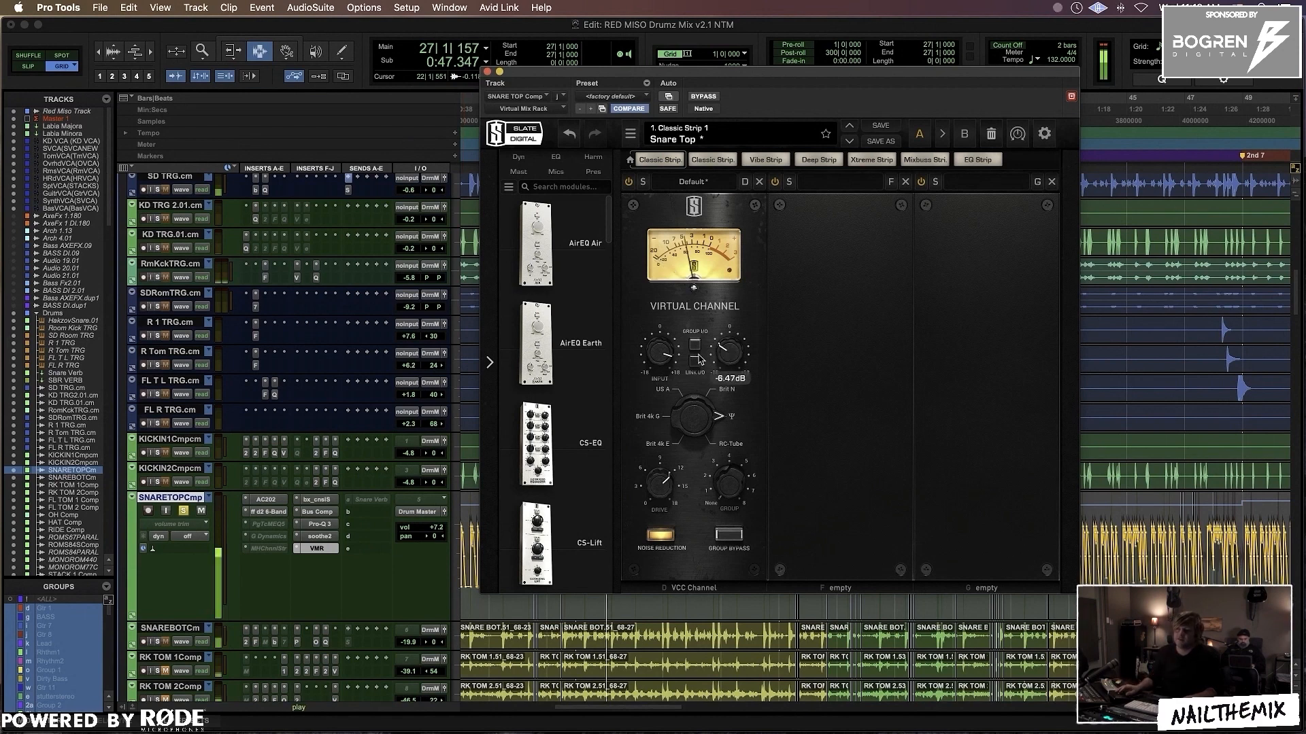
drag(657, 366, 659, 378)
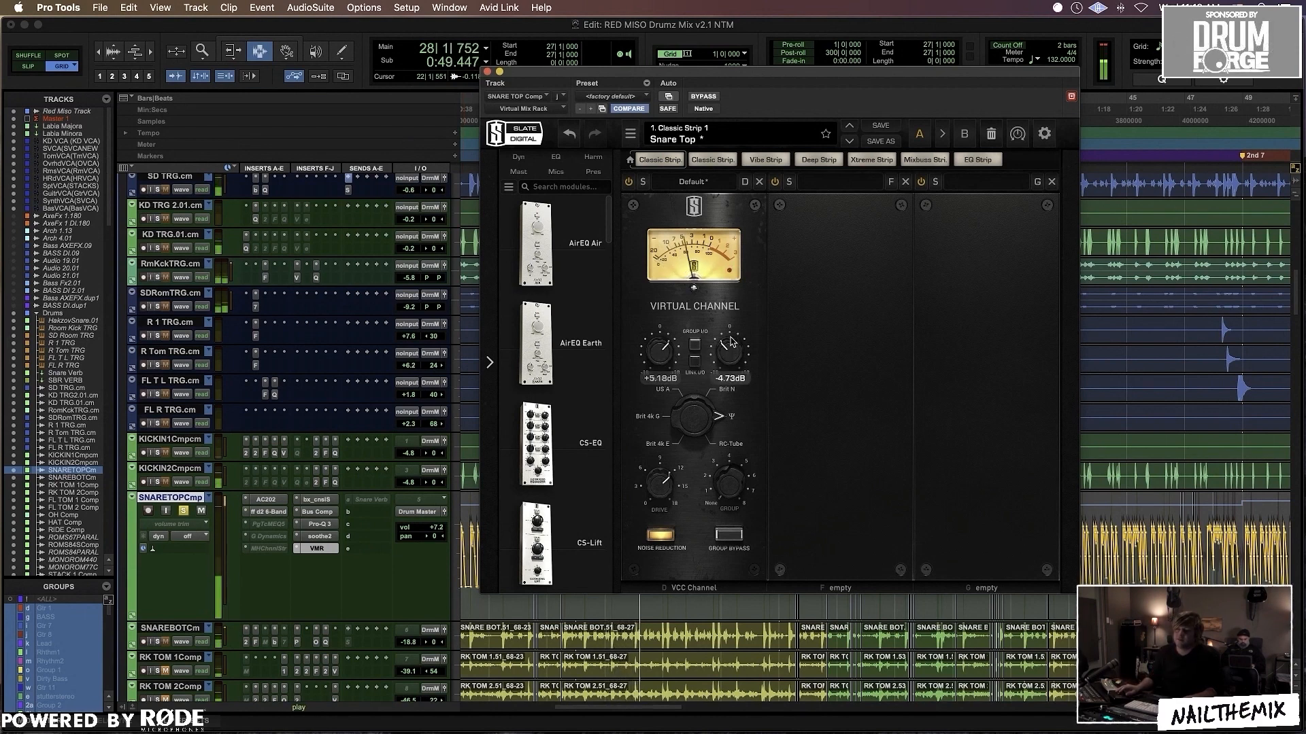
drag(667, 371, 736, 374)
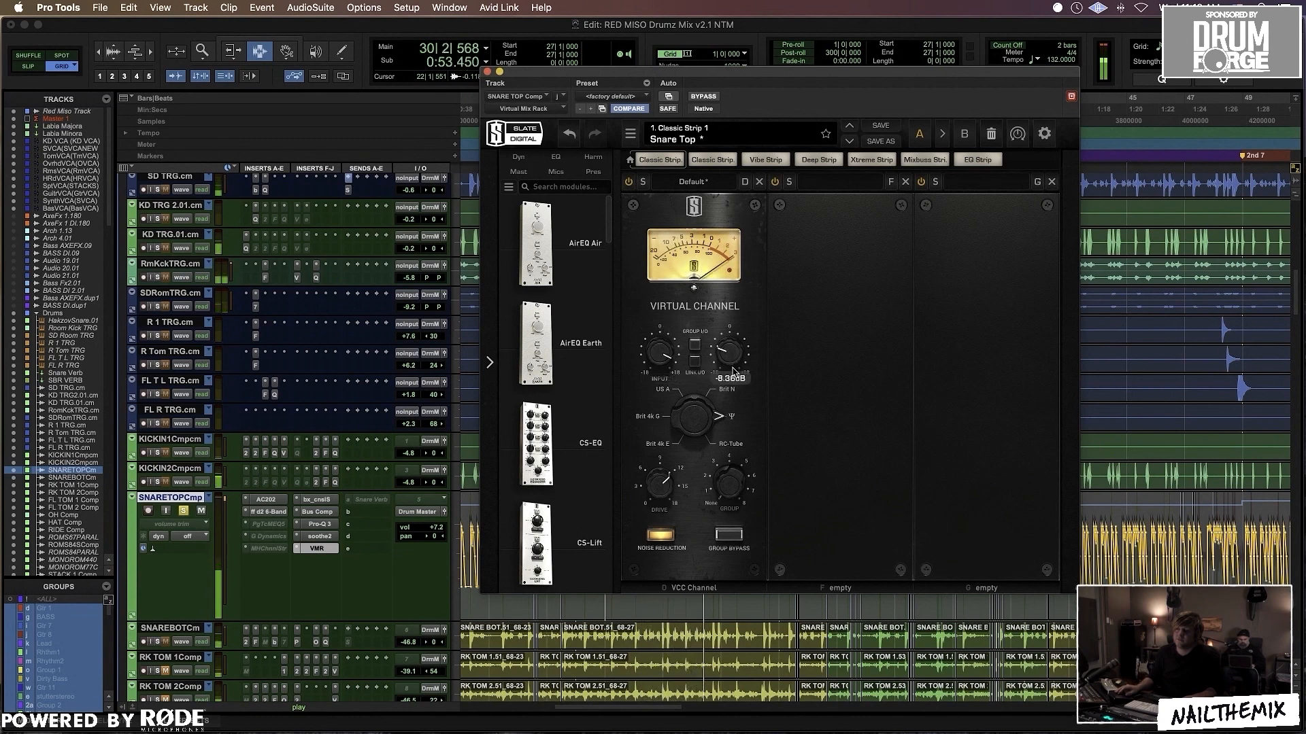
key(super+w)
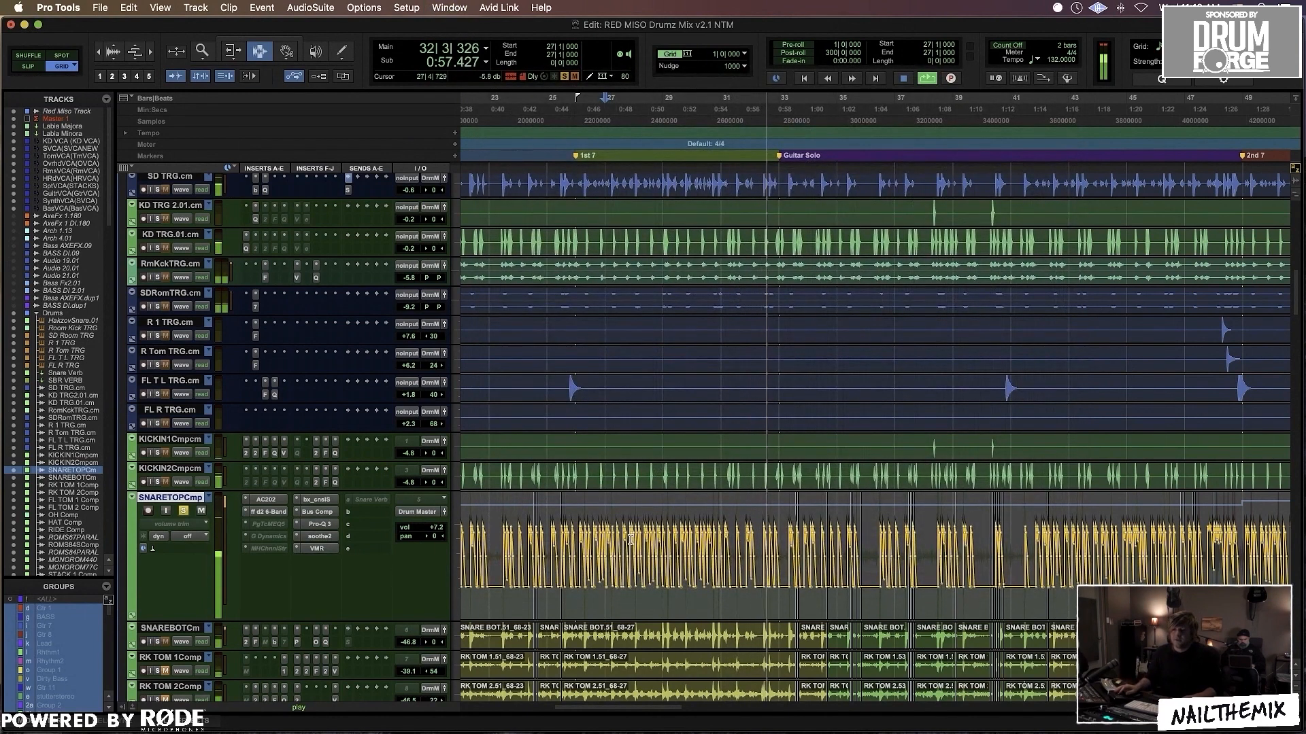
key(space)
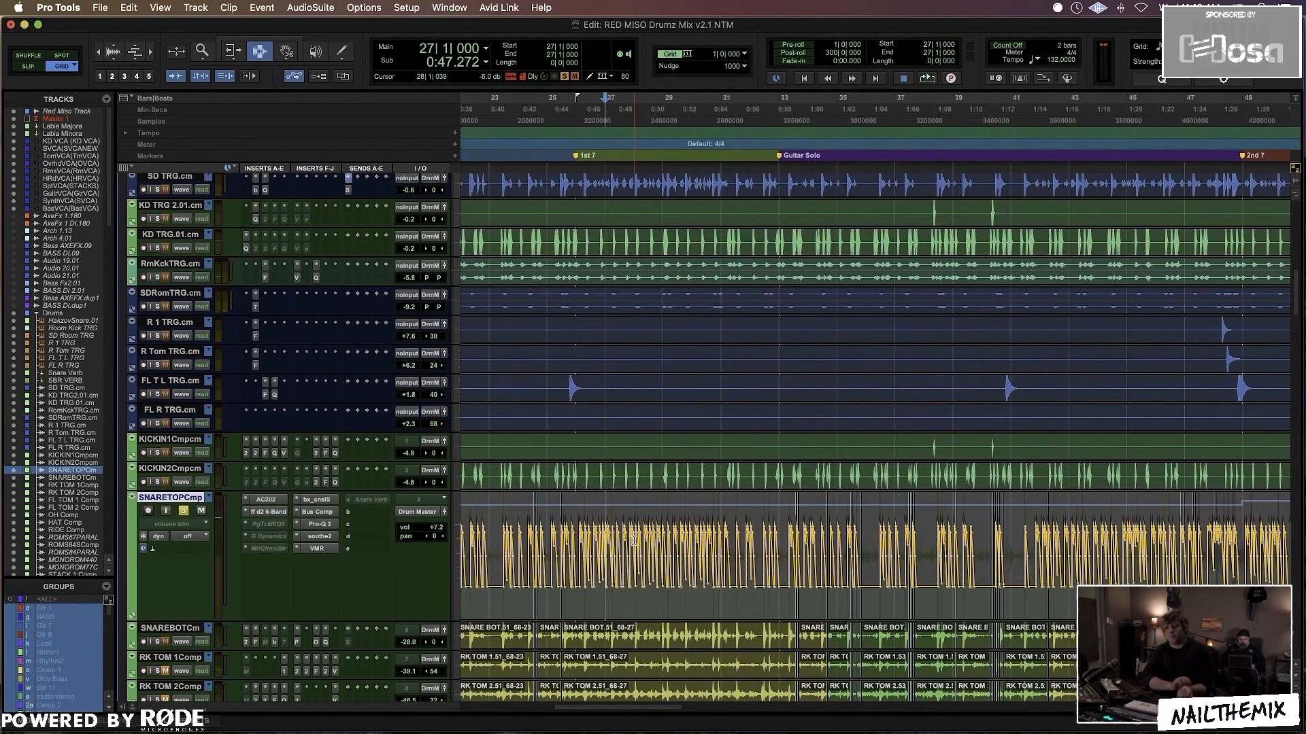
Step: Move the playback position to bar 112 in the Solo in 3 section, audition the soloed top snare there and stop
scroll(706, 535, right, 5)
scroll(706, 535, right, 15)
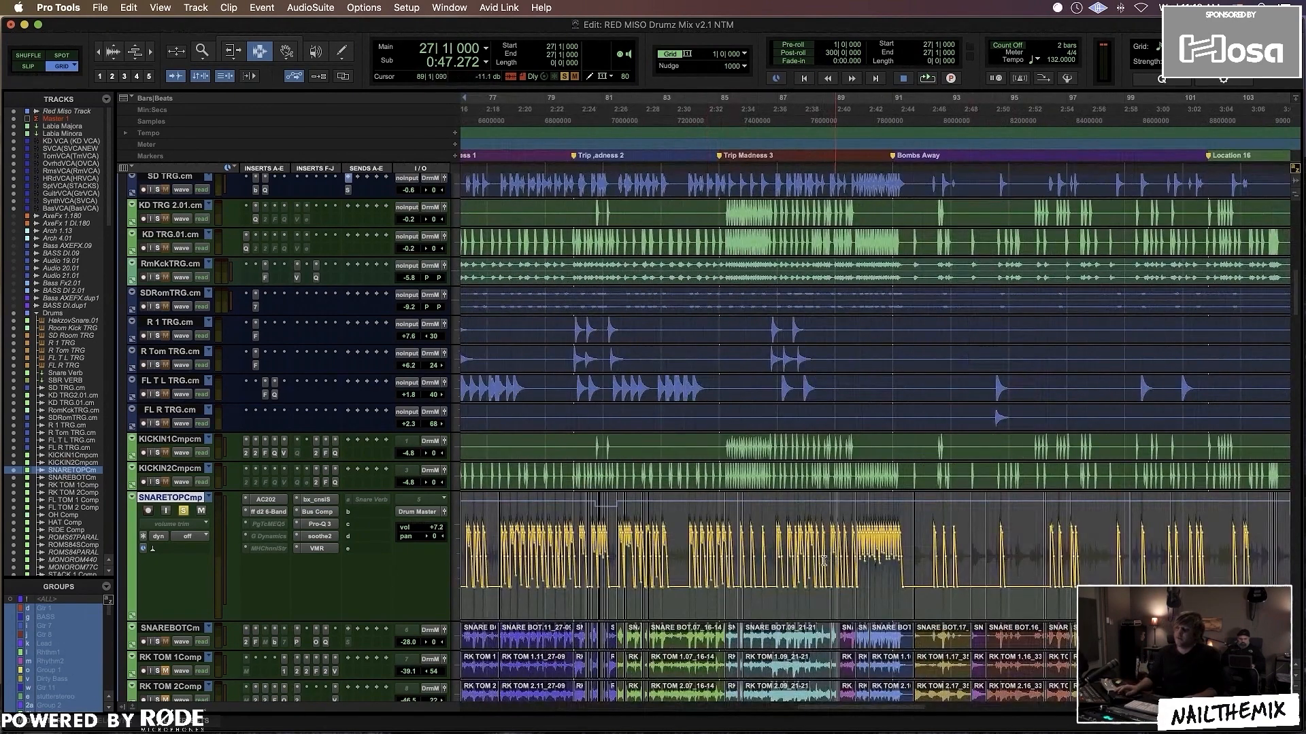
scroll(807, 566, right, 8)
click(727, 563)
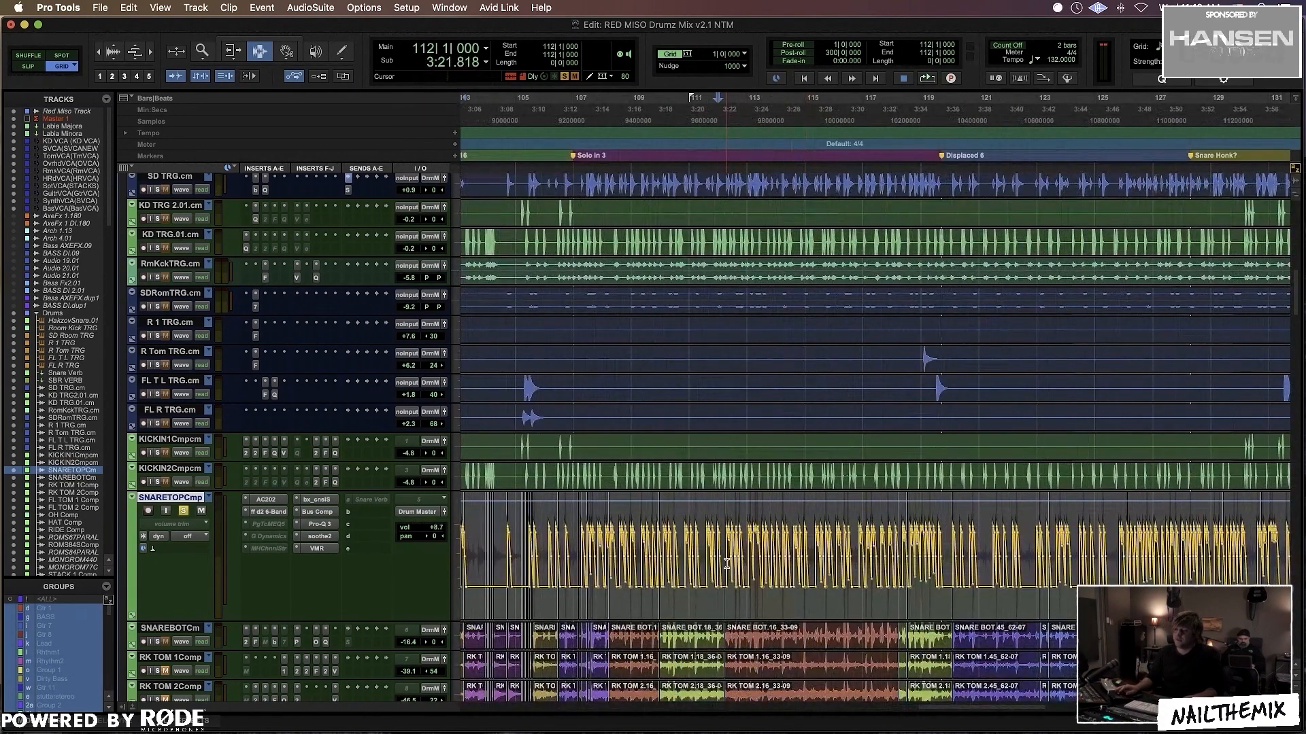
key(space)
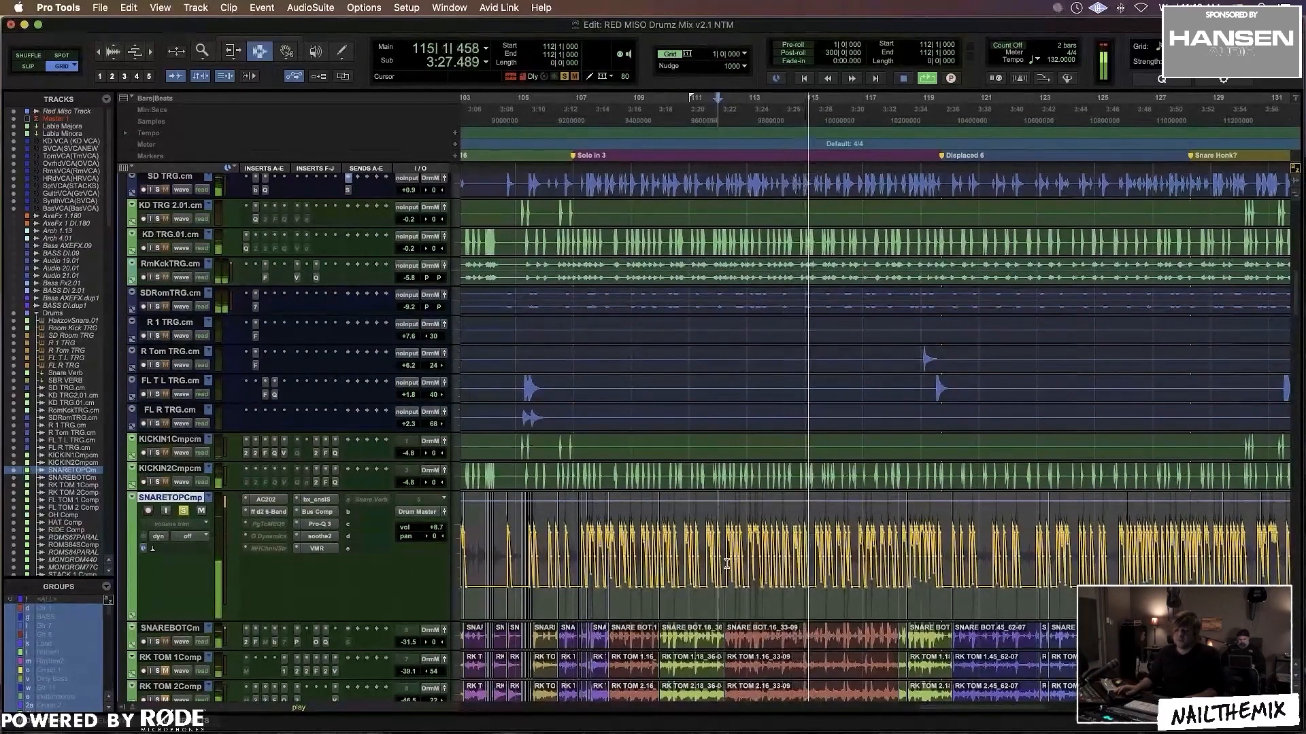
scroll(793, 563, right, 3)
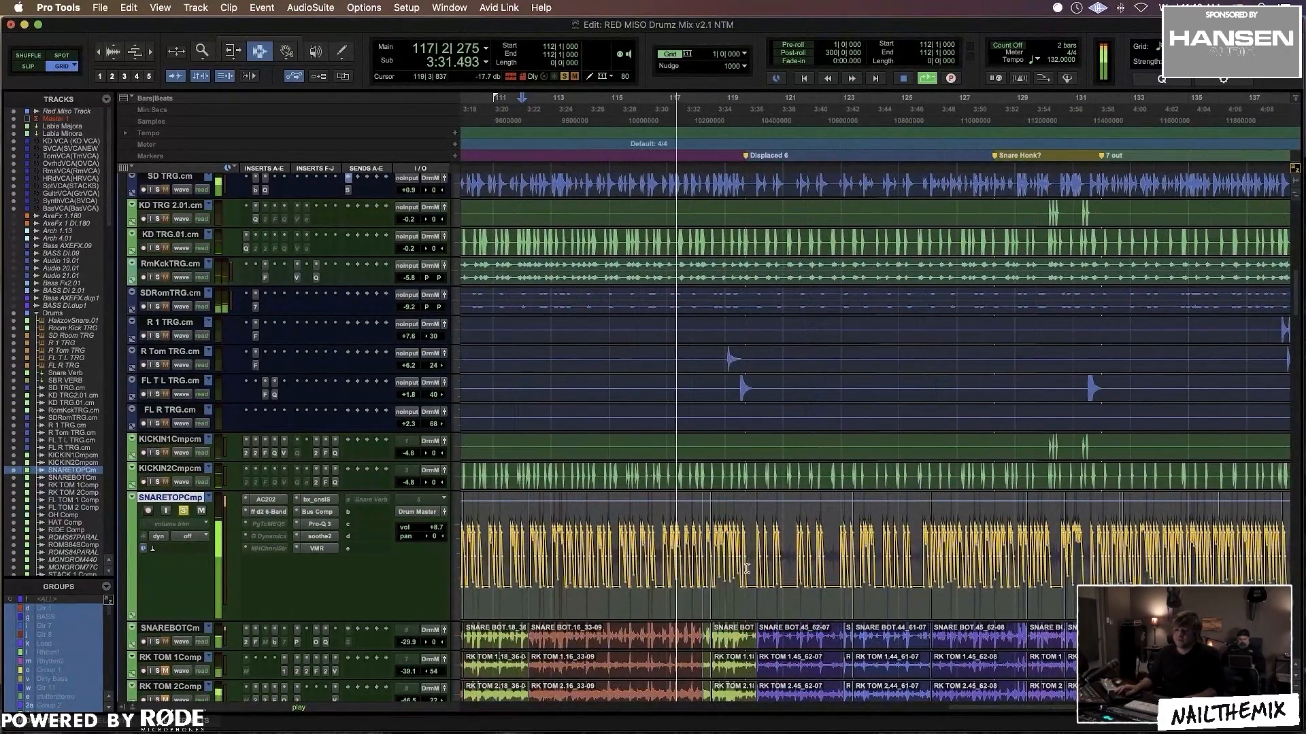
key(space)
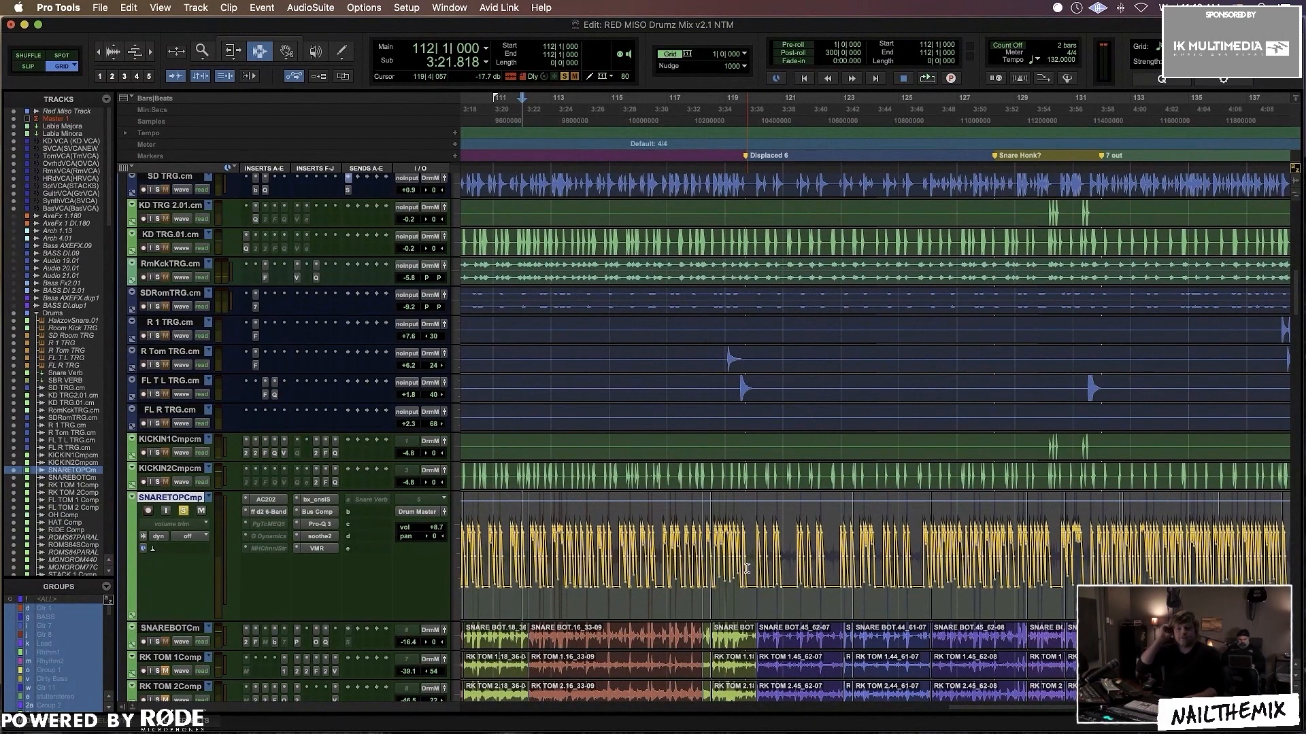
Step: Lower SNARETOPCmp's volume to -30.0 dB, select its bars 112 to 123, and set the volume to -28.8 dB before clearing the selection
click(549, 552)
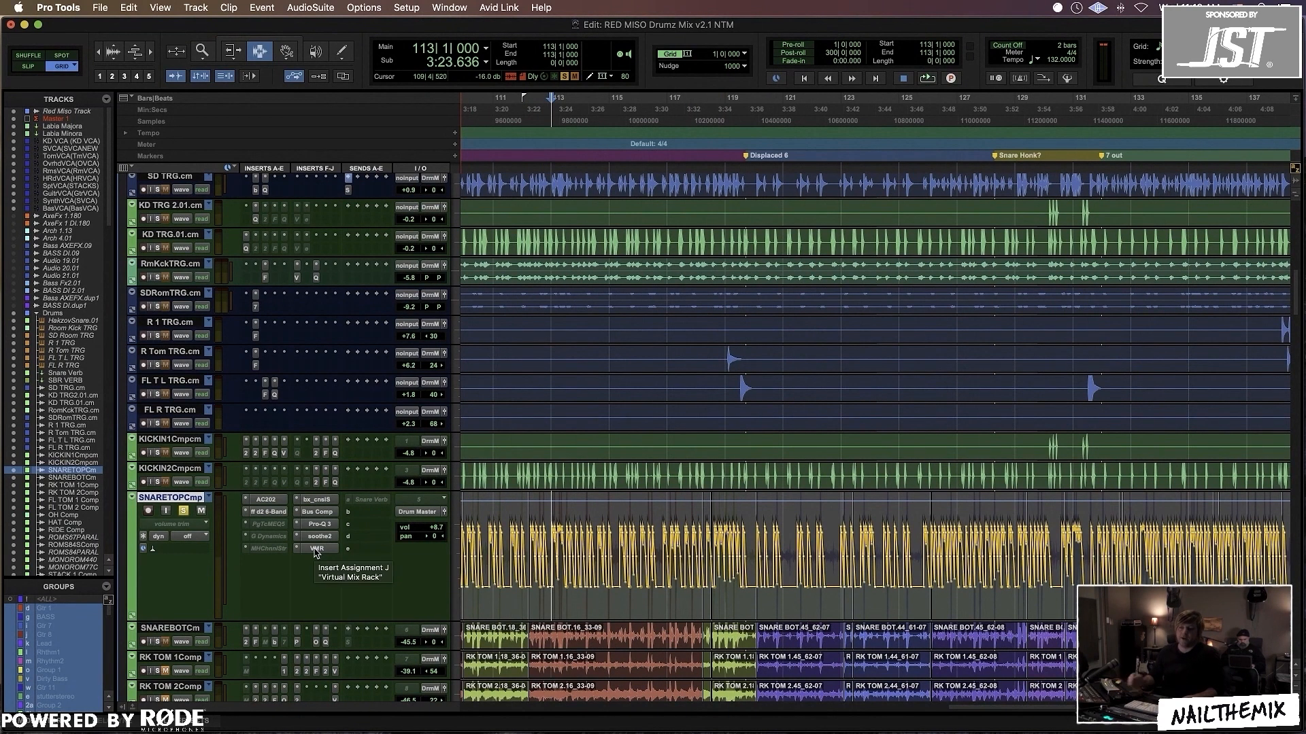
click(429, 529)
drag(429, 529, 431, 573)
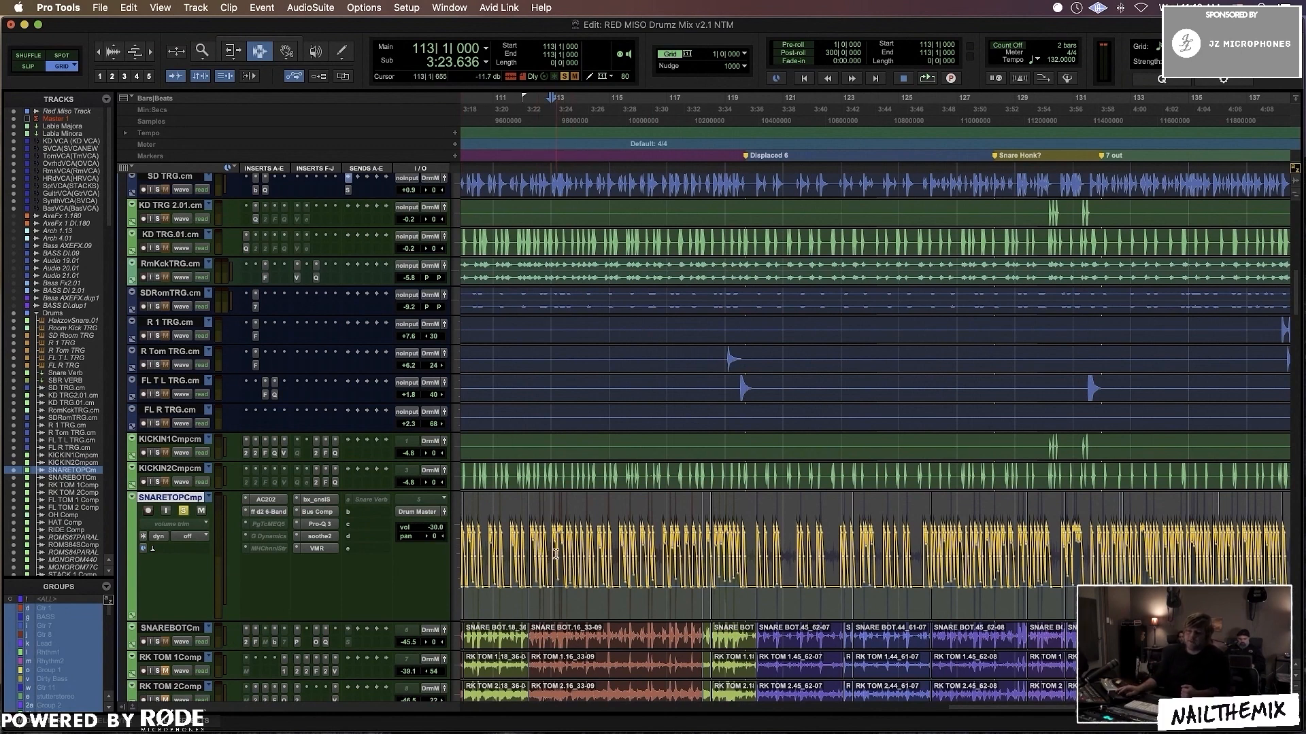
drag(574, 561, 797, 560)
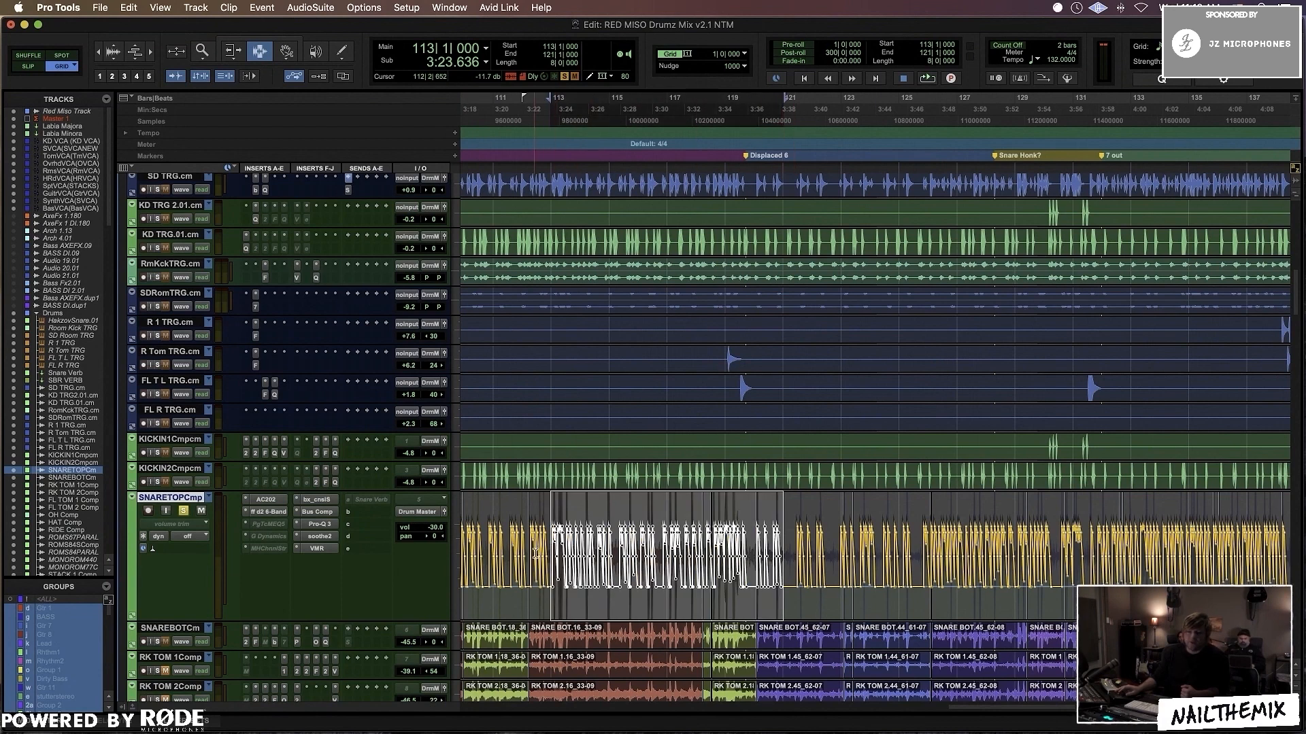
drag(522, 541, 839, 544)
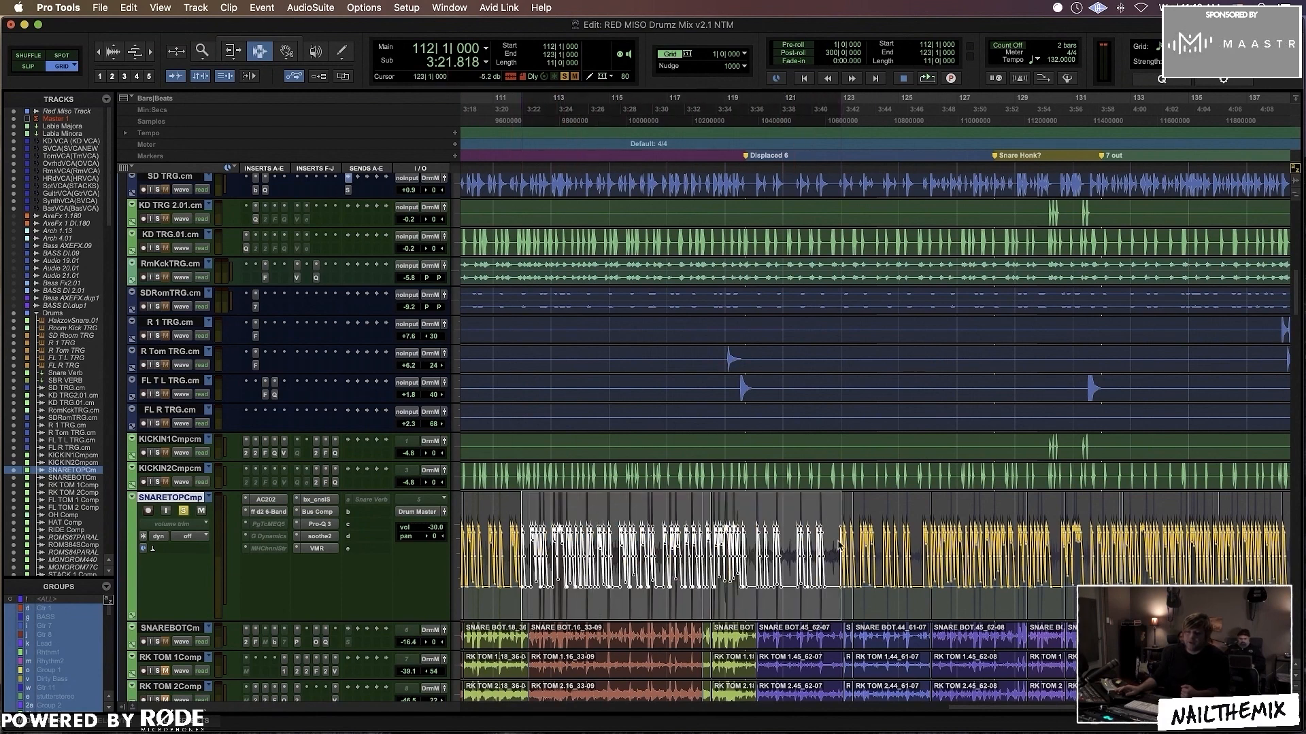
drag(435, 531, 437, 532)
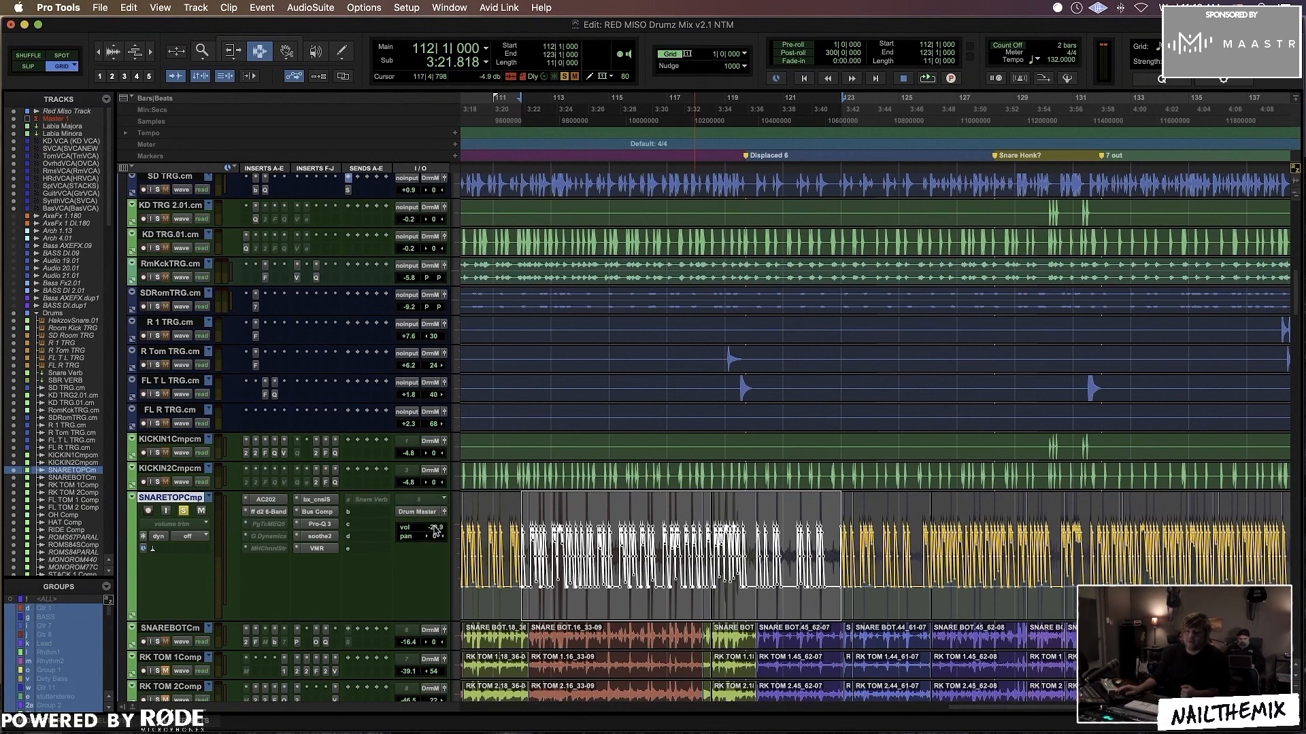
click(518, 573)
Step: Set SNARETOPCmp's automation mode to read and briefly play the snare from bar 112
click(187, 536)
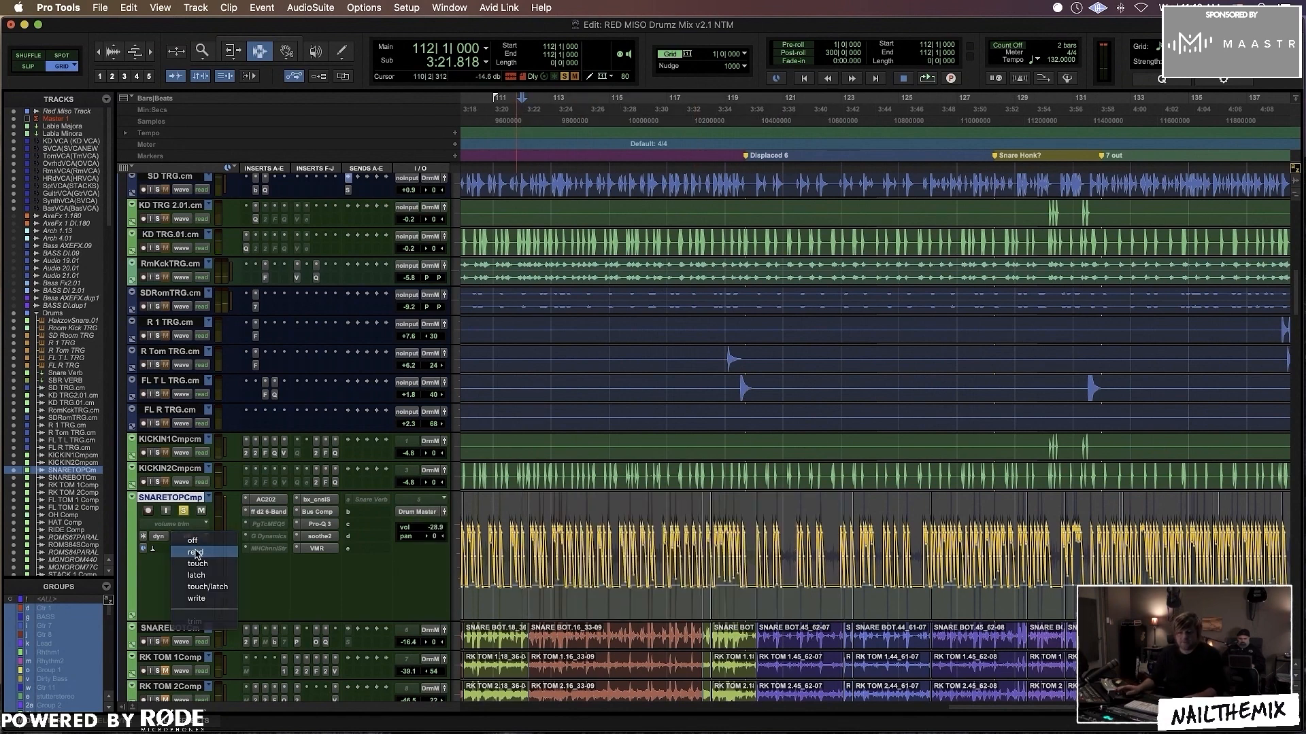
click(196, 552)
key(space)
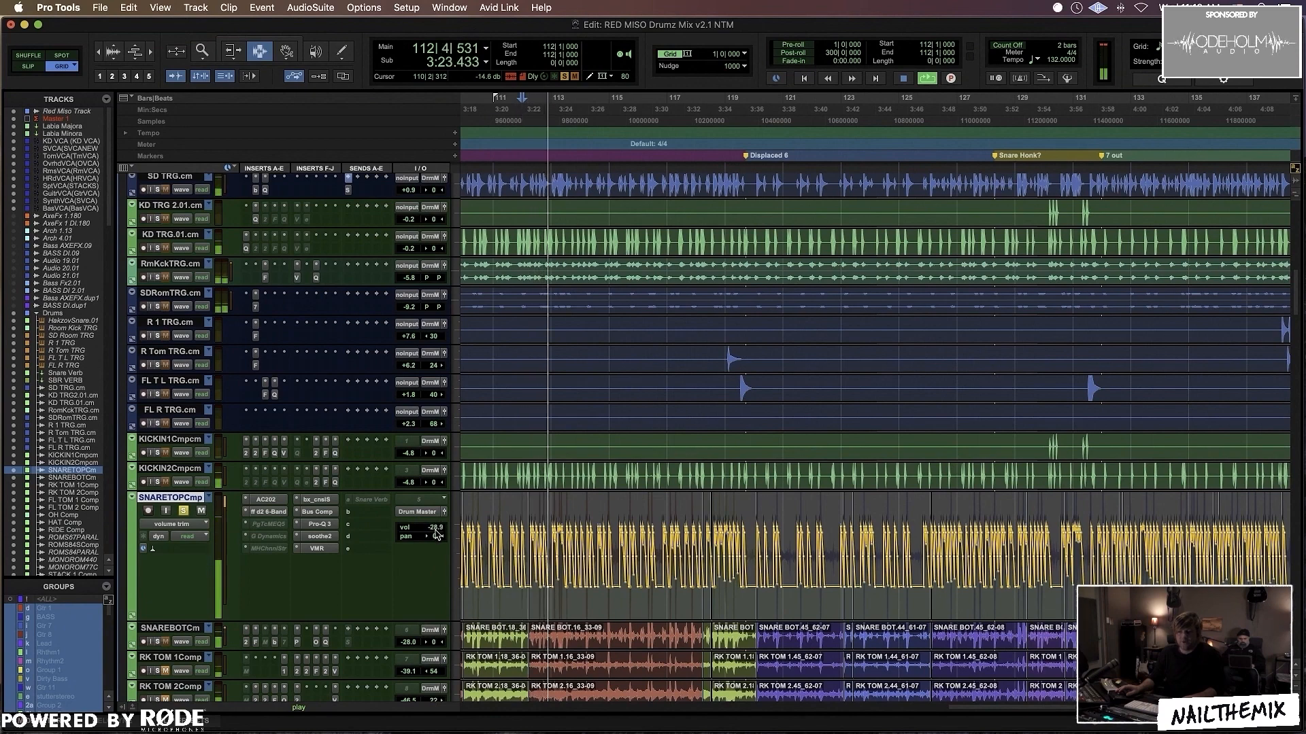
key(space)
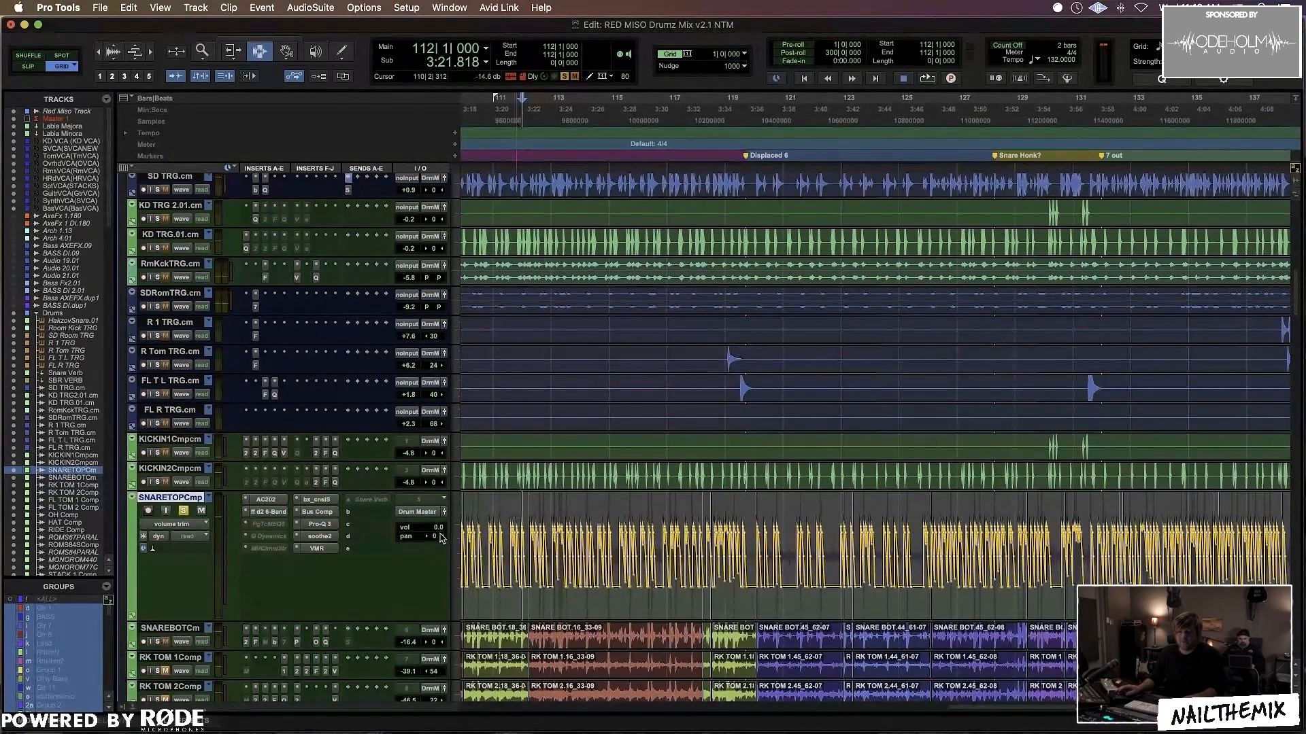
Step: Check SNARETOPCmp's volume from bar 102, switch its view to the volume automation, and place the cursor at bar 104
scroll(490, 554, left, 5)
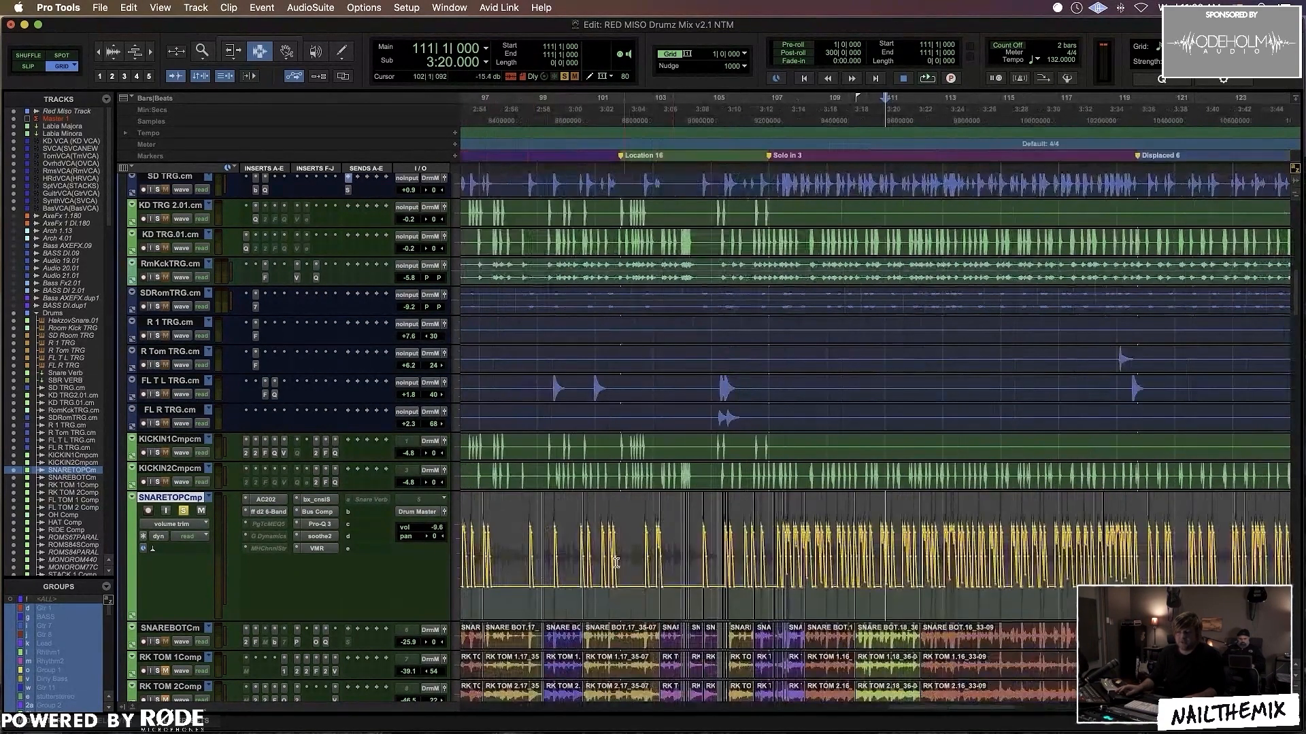
click(628, 563)
drag(438, 528, 441, 534)
key(ctrl+super+Left)
drag(535, 568, 1169, 558)
click(686, 554)
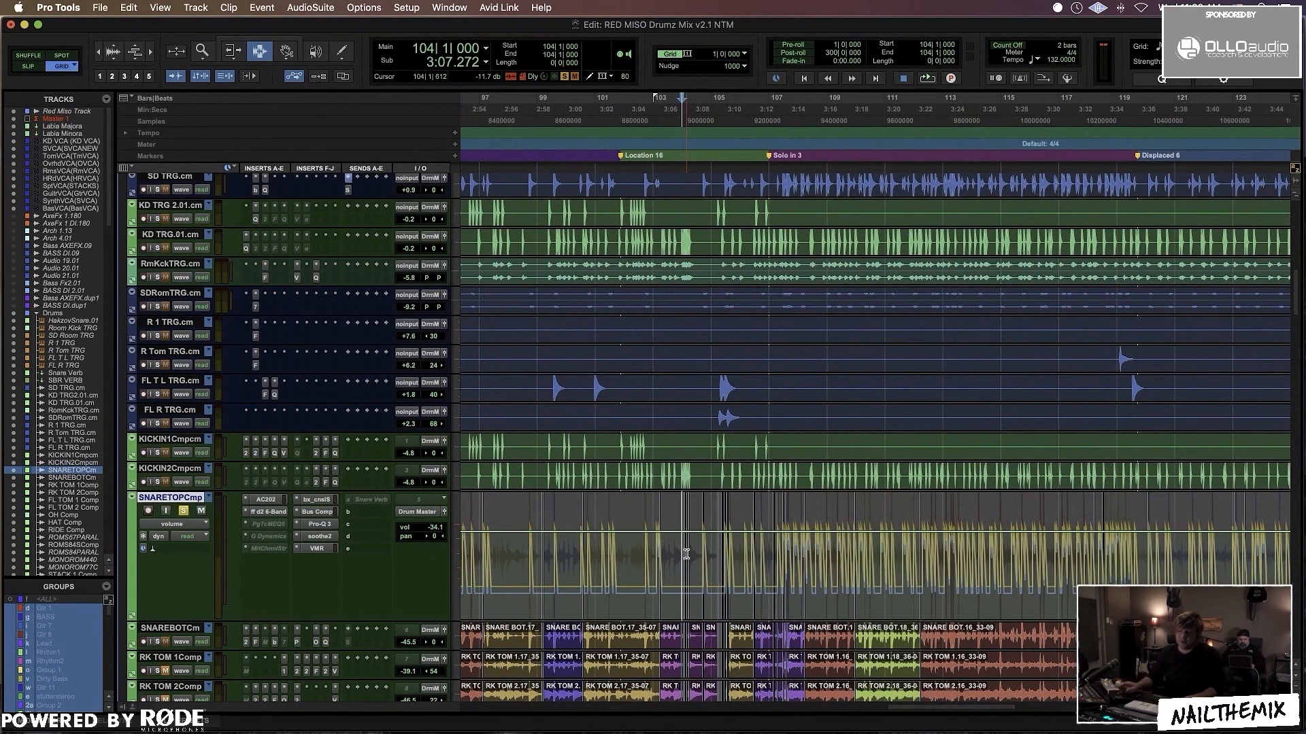
Step: Return SNARETOPCmp to the volume trim view, try its volume control at bar 104, and audition the automated snare from bar 112
key(ctrl+super+Right)
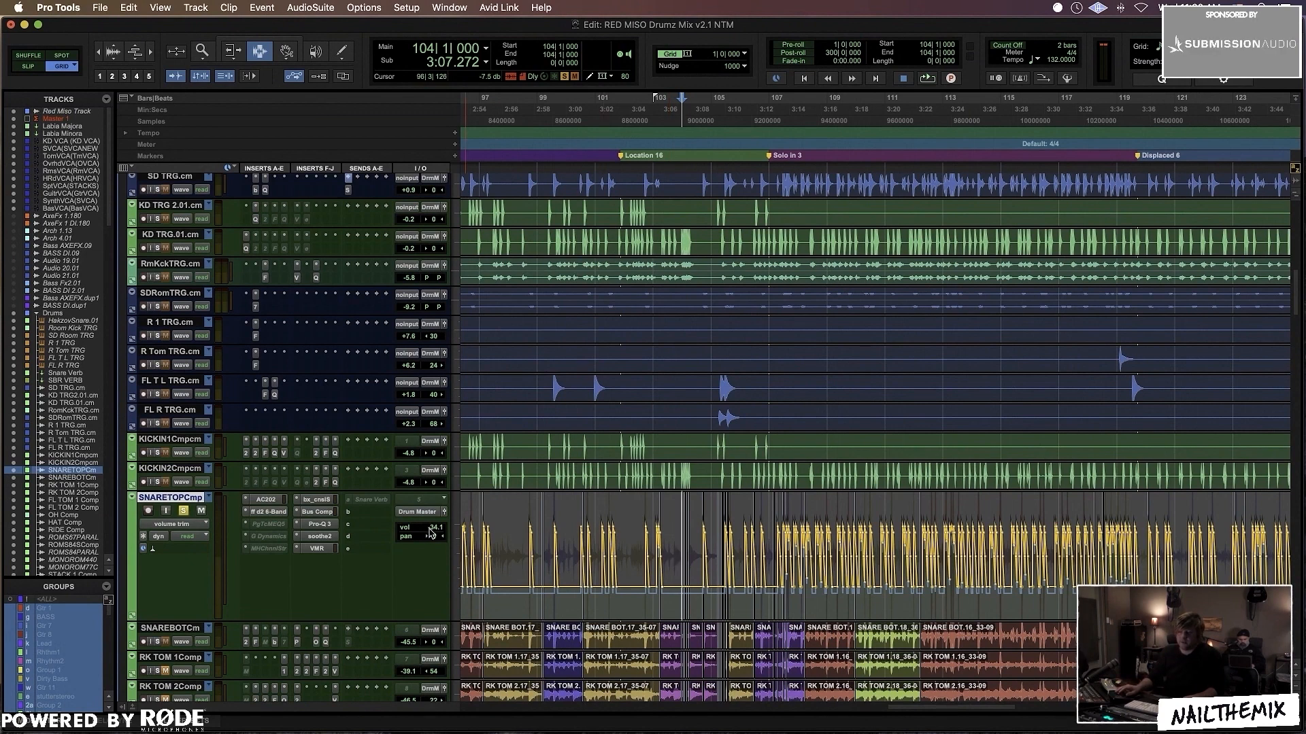
drag(430, 531, 431, 538)
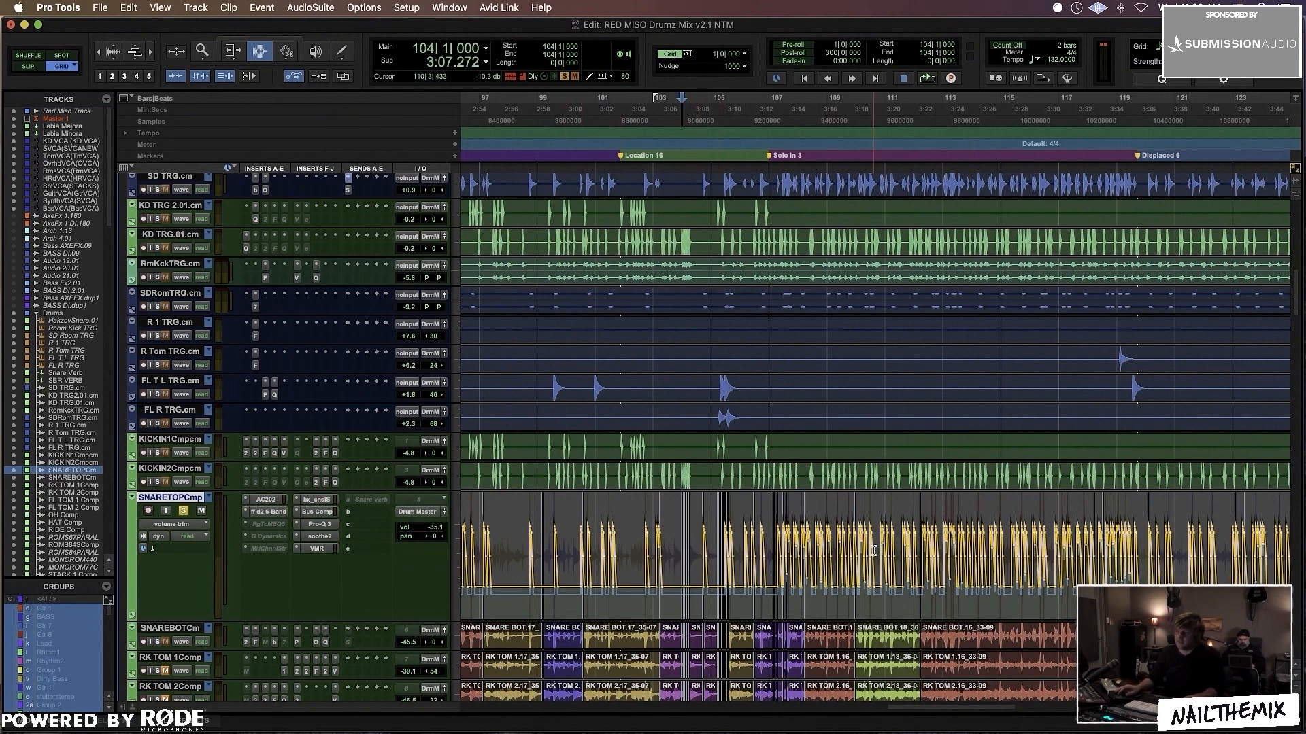
click(921, 559)
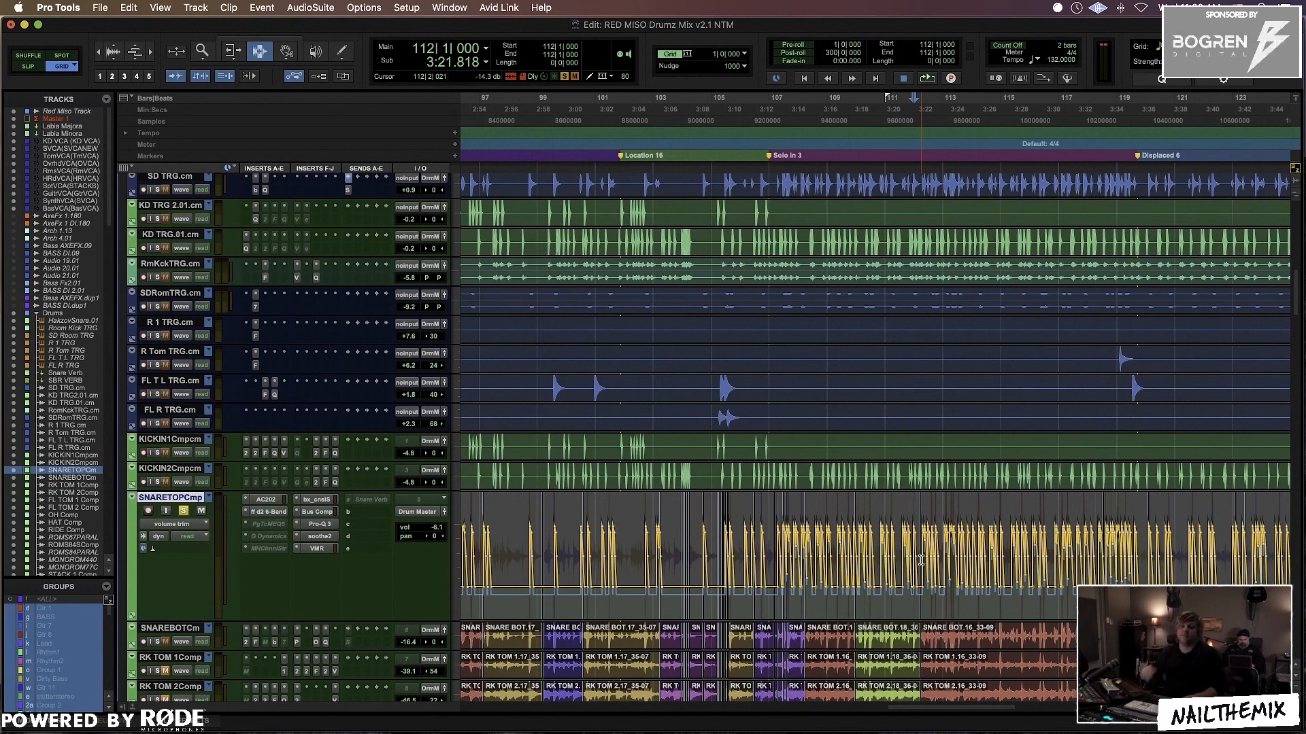
key(space)
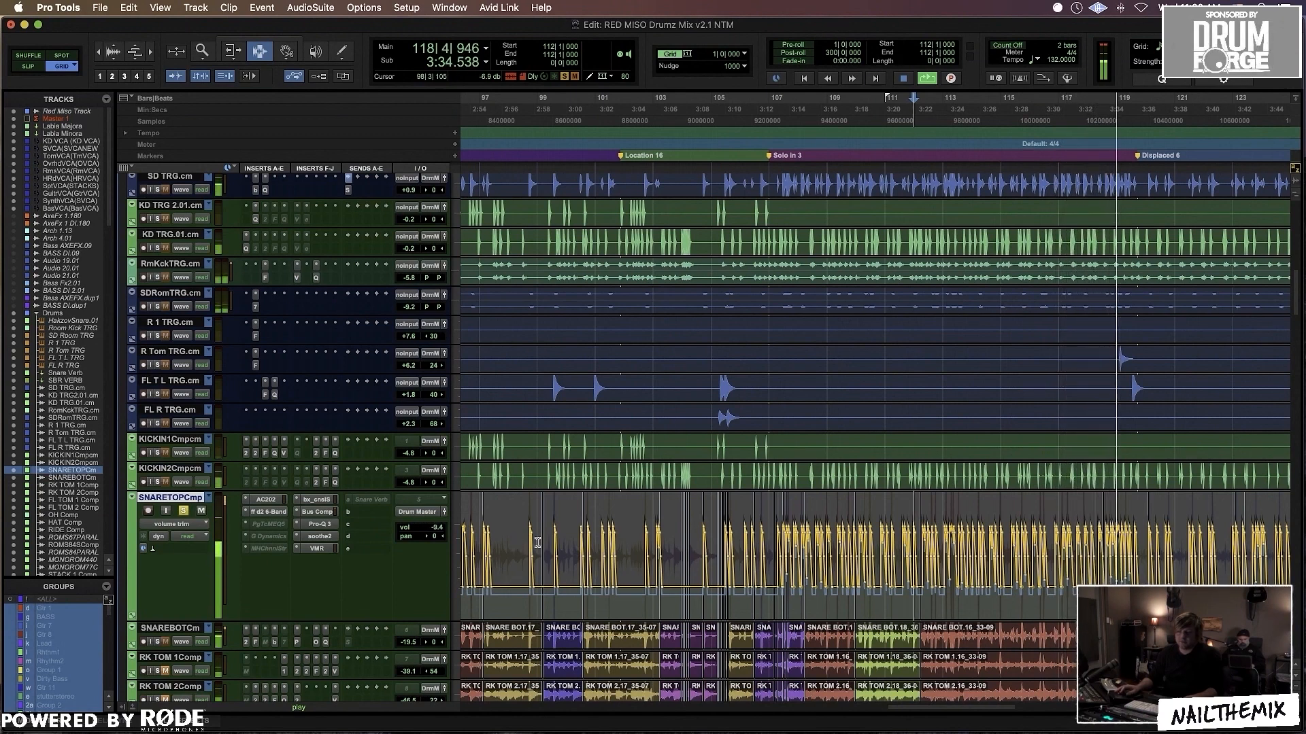
key(space)
Step: Turn SNARETOPCmp's automation off, set its volume to +1.2 dB, and audition the snare from bar 112
click(189, 541)
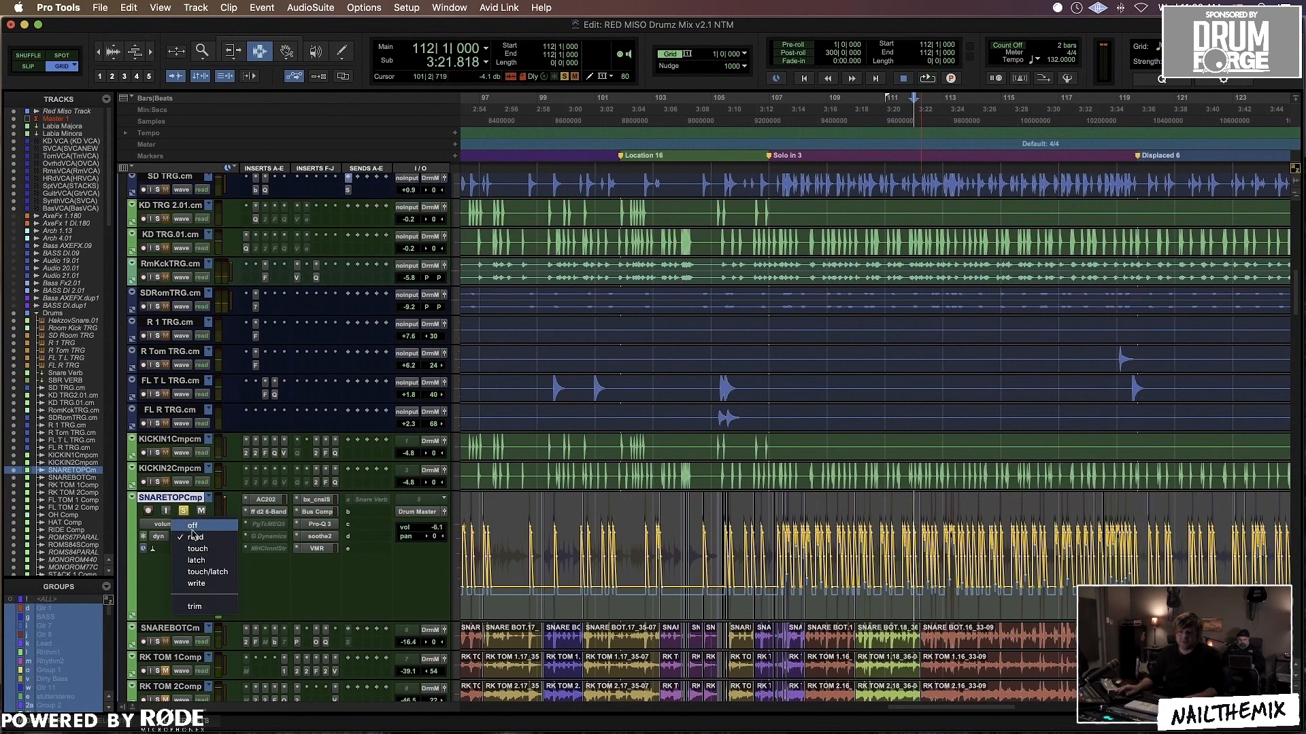
click(192, 527)
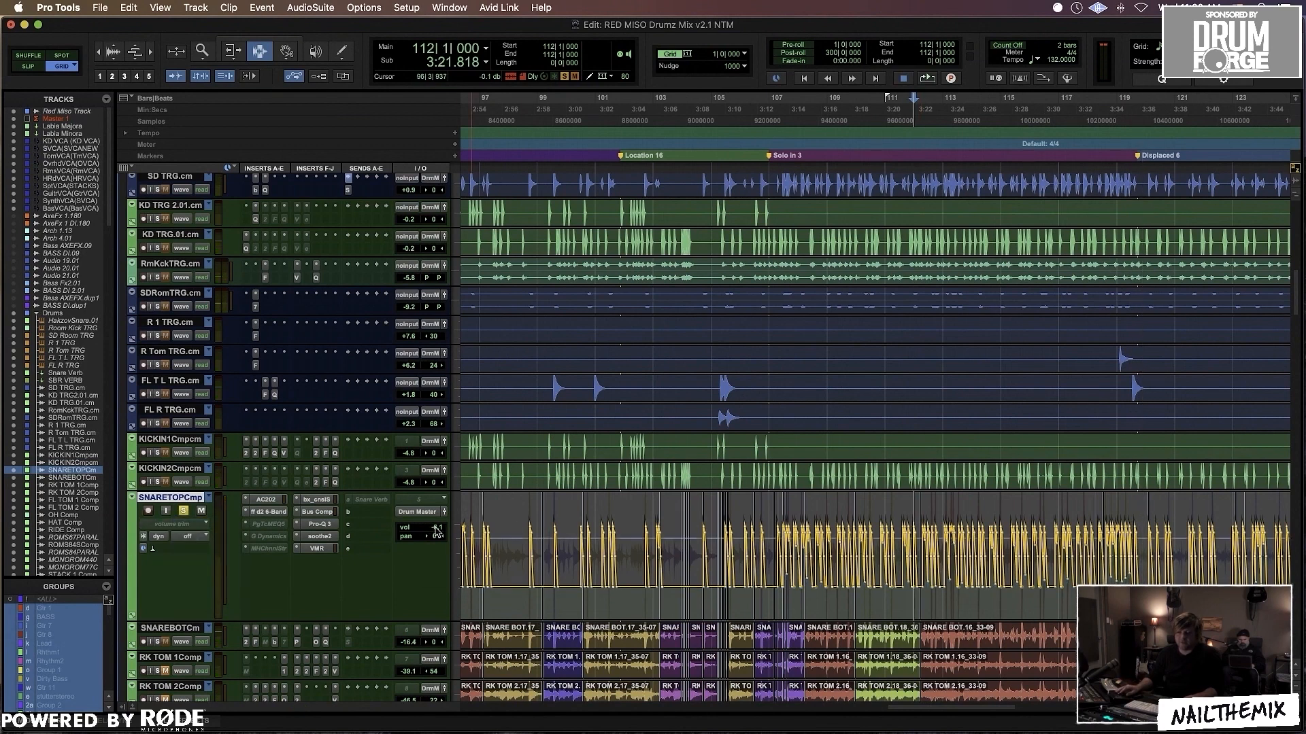
drag(437, 532, 438, 524)
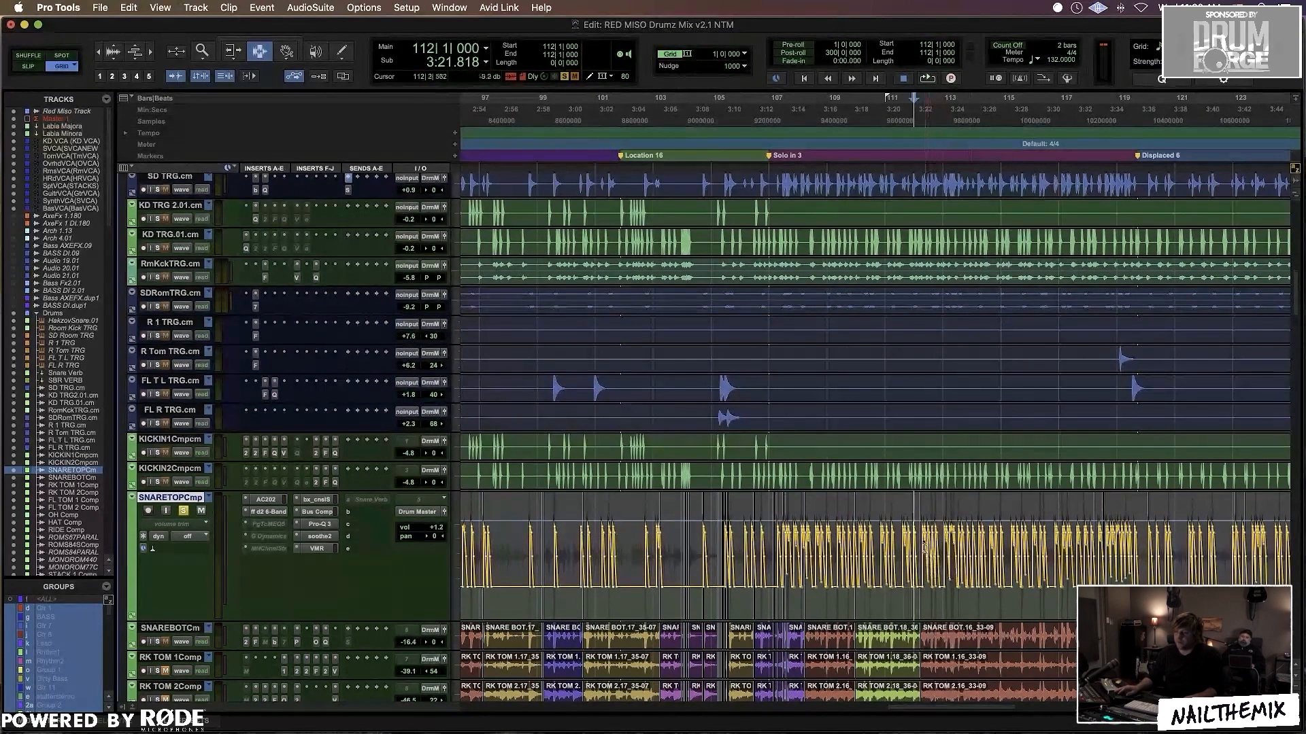
key(space)
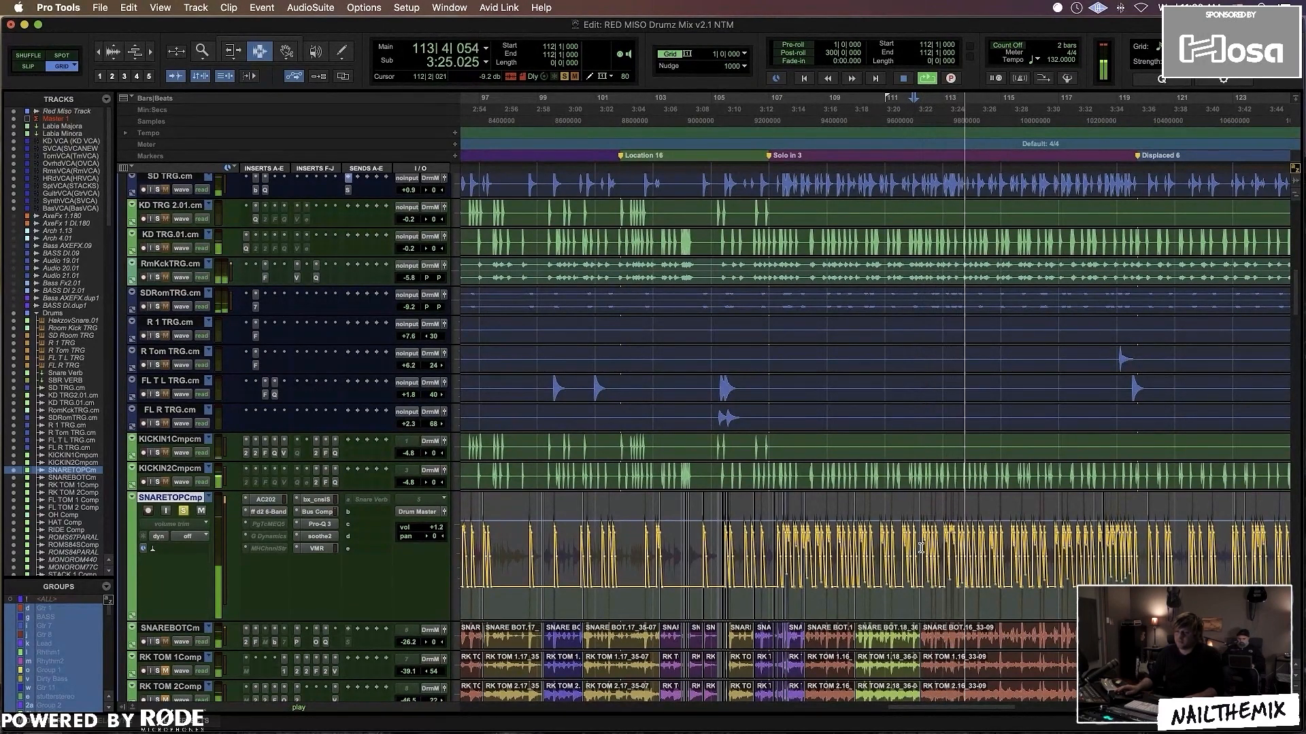
key(space)
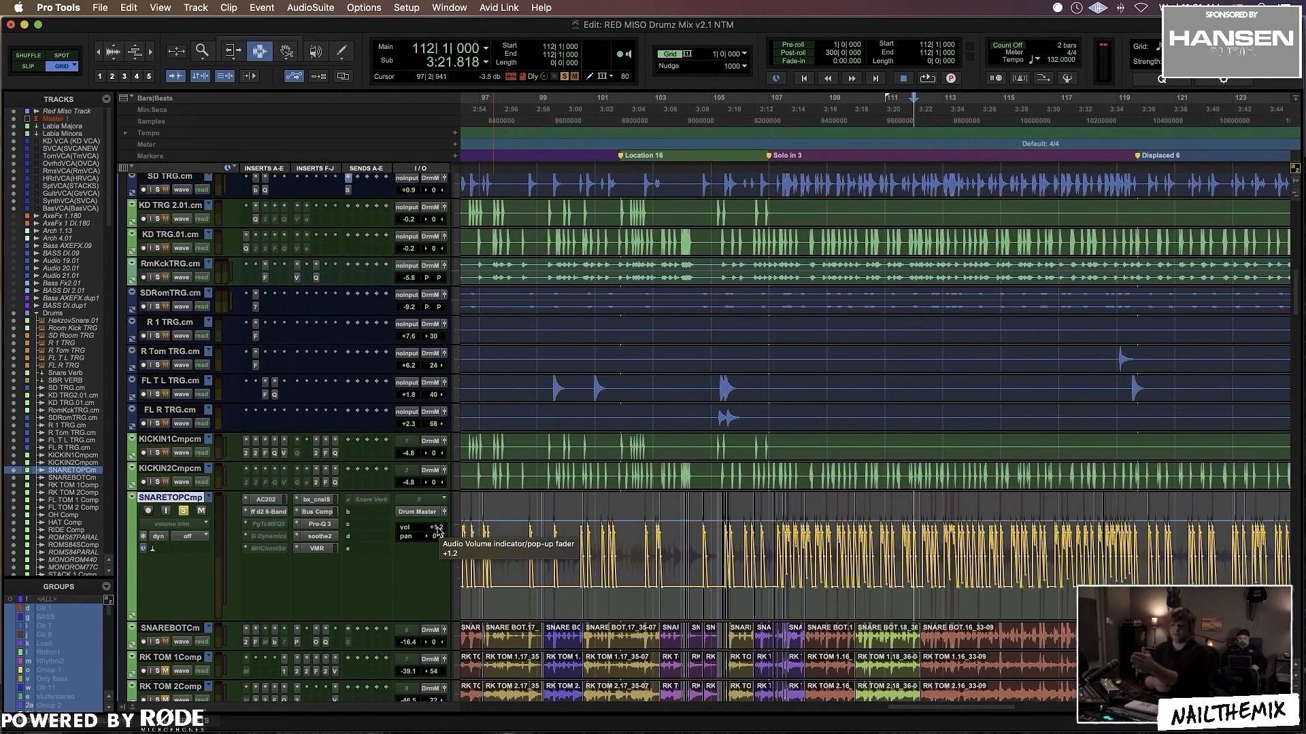
Step: Lower SNARETOPCmp's volume to -35.1 dB at bar 102 with its automation off
click(439, 531)
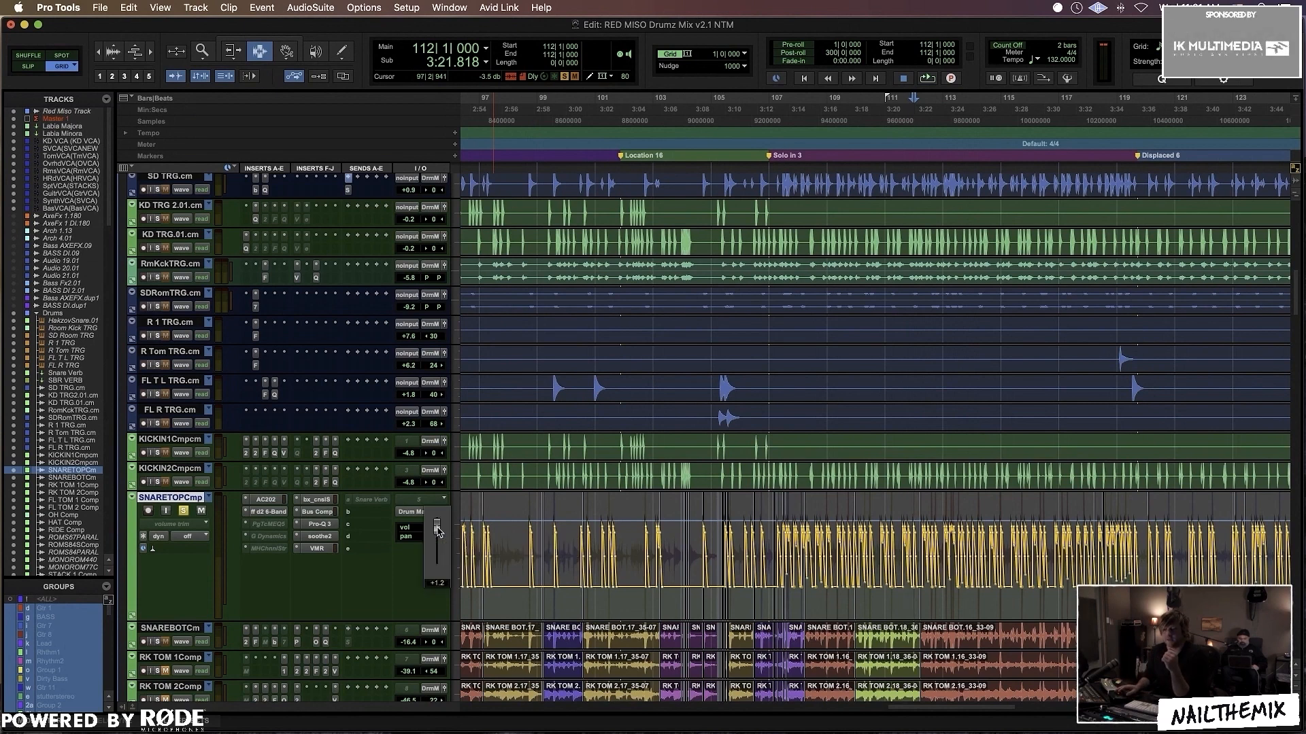
drag(439, 531, 438, 541)
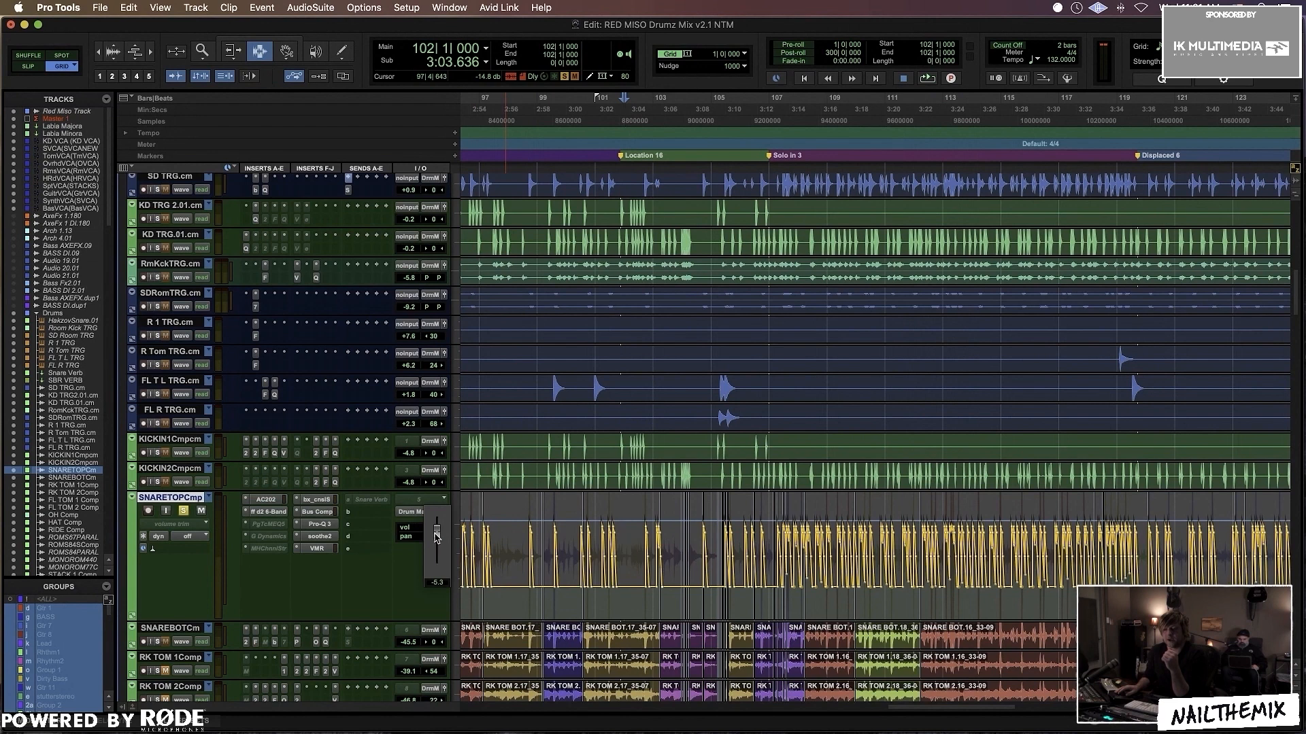
drag(437, 537, 436, 561)
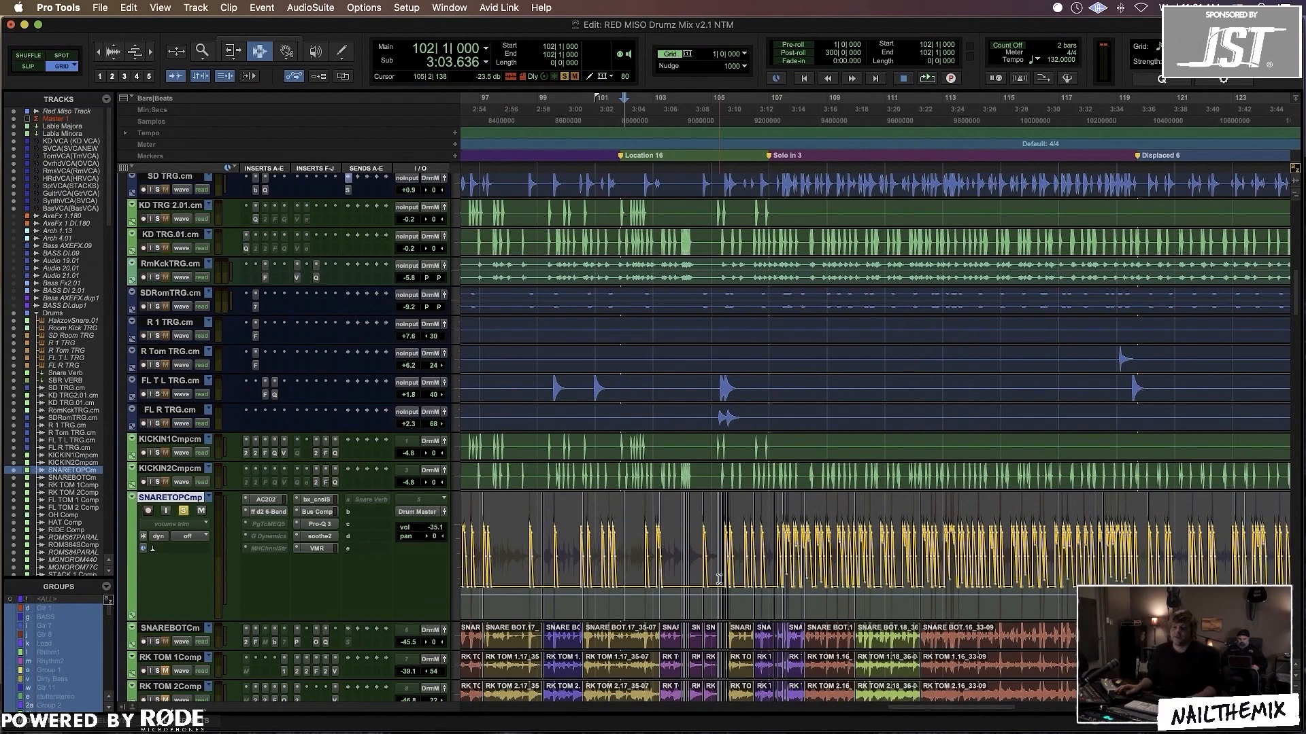